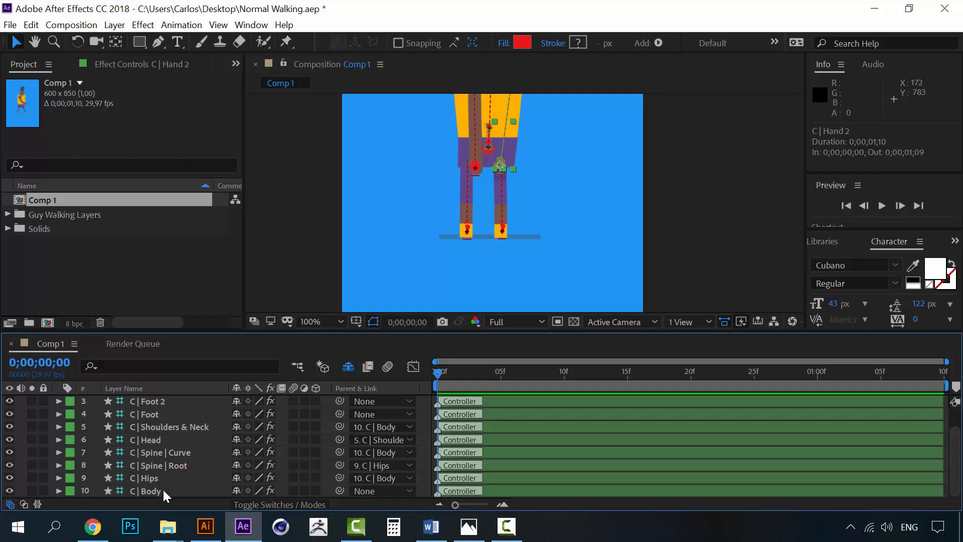
Examine the C | Foot and C | Foot 2 controllers on the character's legs.
key(period)
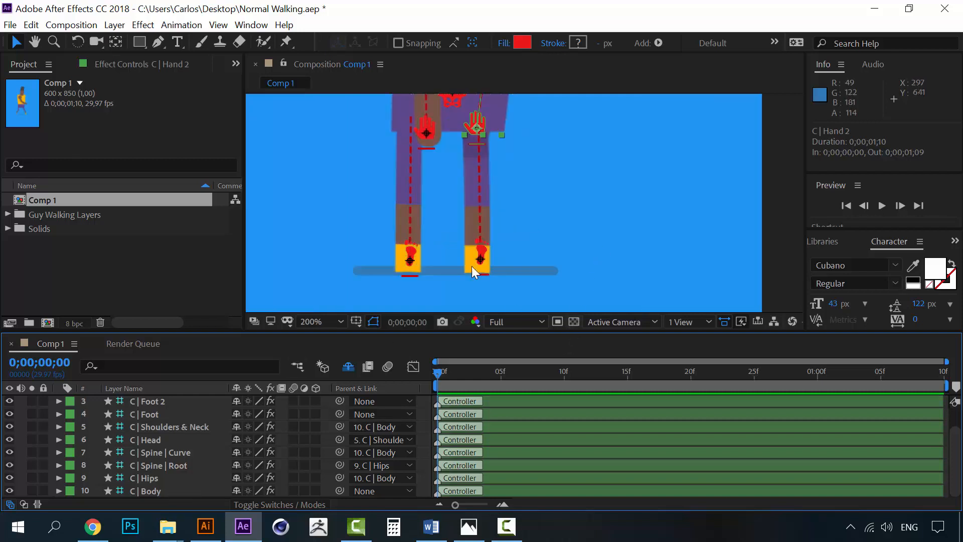
scroll(437, 227, down, 4)
scroll(437, 227, up, 4)
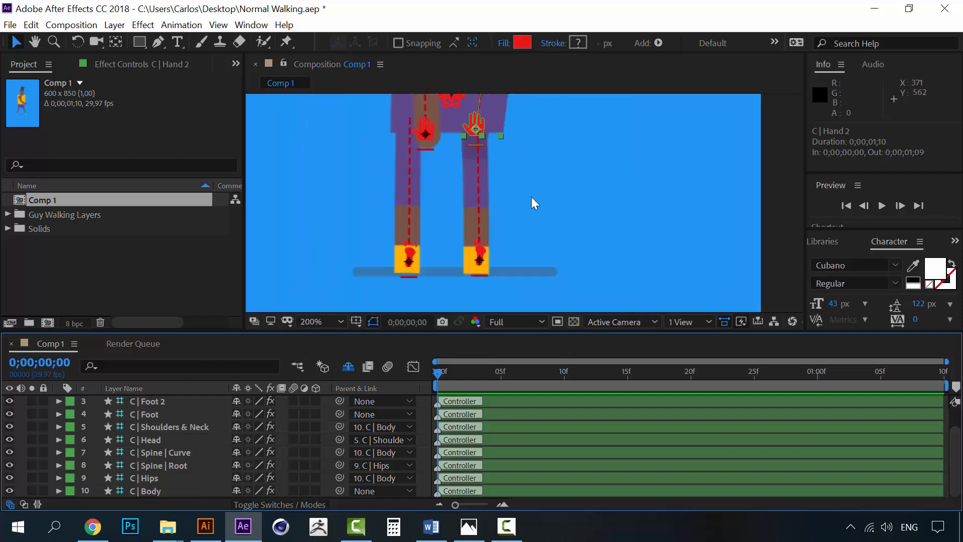
scroll(522, 201, down, 2)
drag(509, 162, 509, 225)
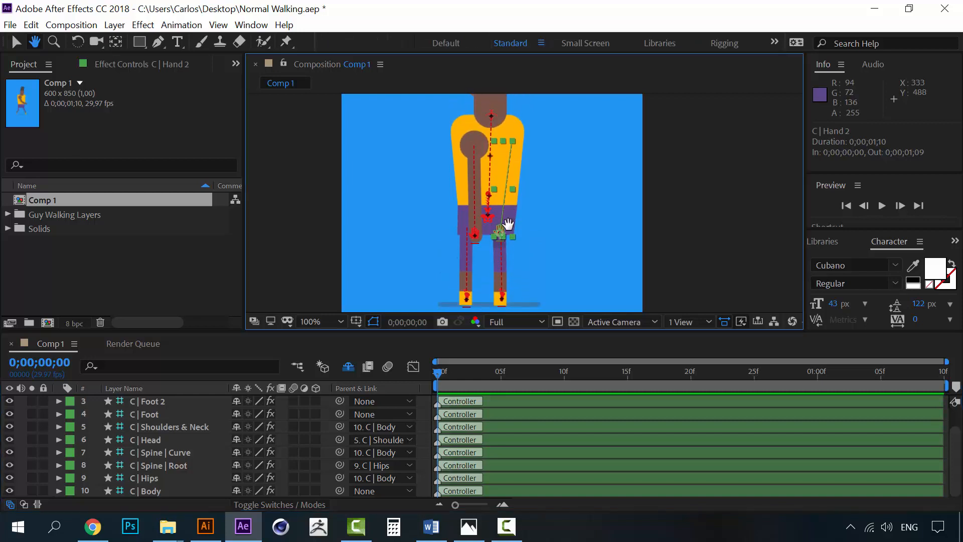
click(146, 405)
click(153, 416)
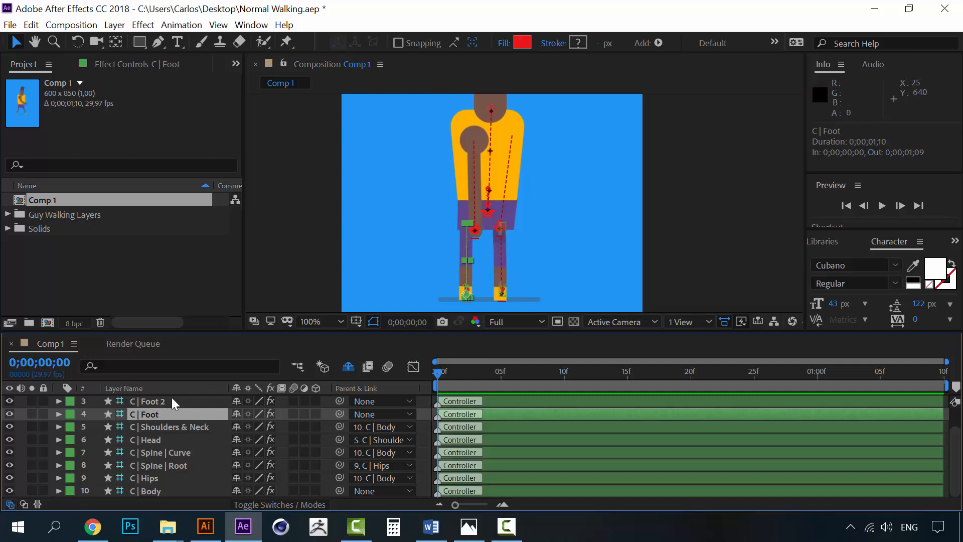
click(172, 400)
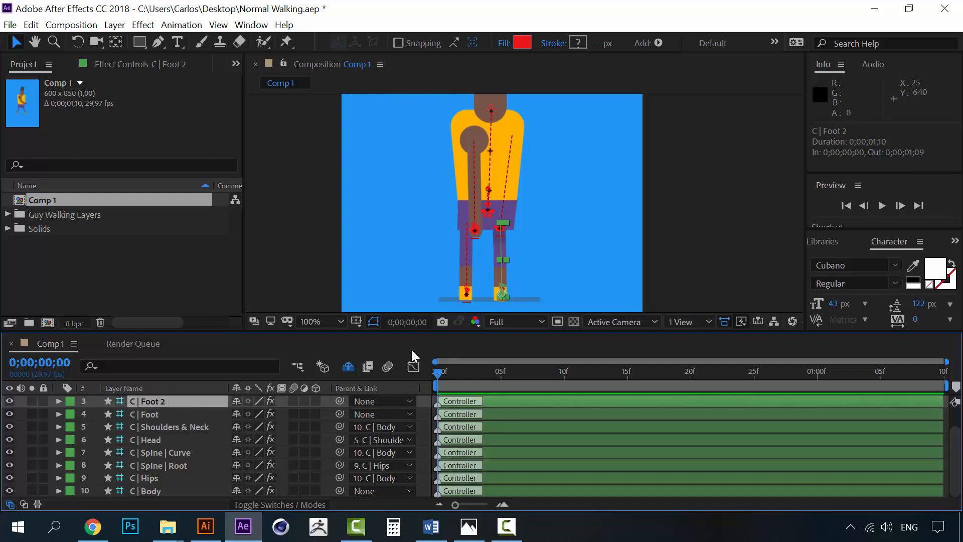
click(151, 417)
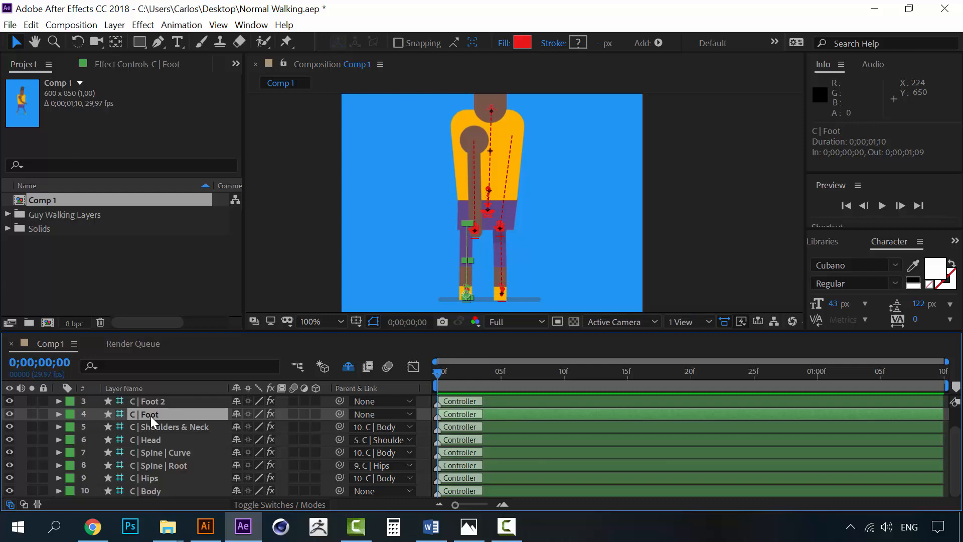
click(159, 402)
Reveal the Position property of the C | Foot layer and start keyframing it at frame 0.
click(158, 415)
key(p)
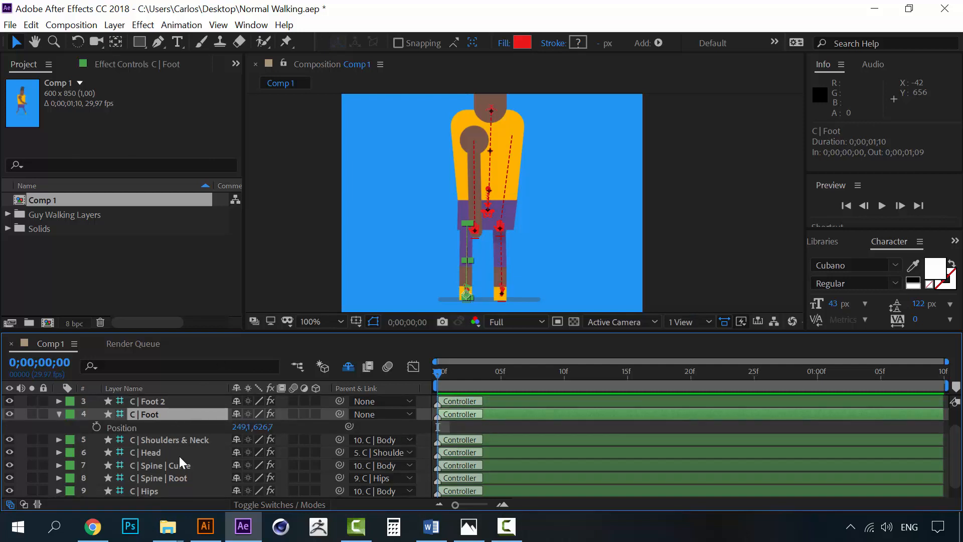
click(97, 427)
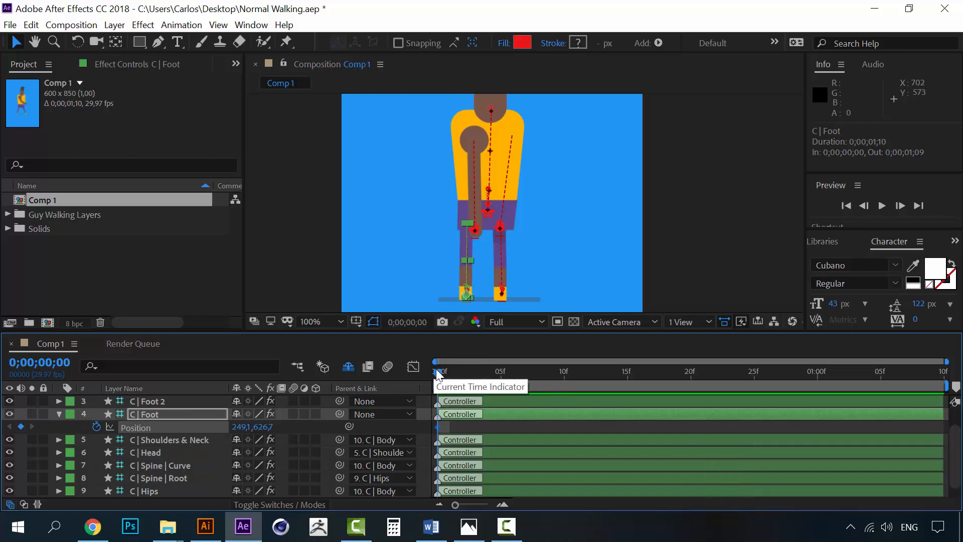
At frame 0, move the C | Foot controller straight backwards to position 201,1, 626,7.
drag(438, 374, 563, 369)
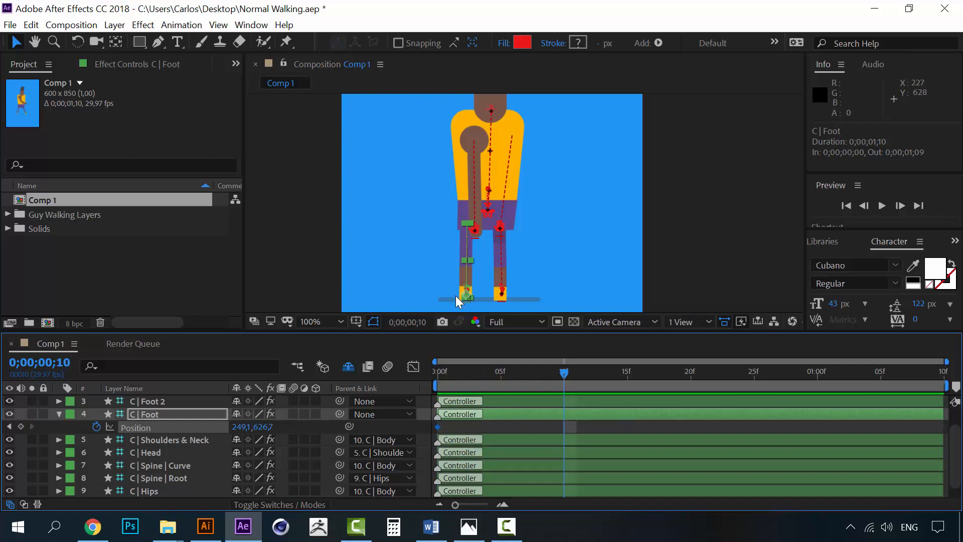
drag(492, 257, 495, 198)
scroll(468, 251, up, 1)
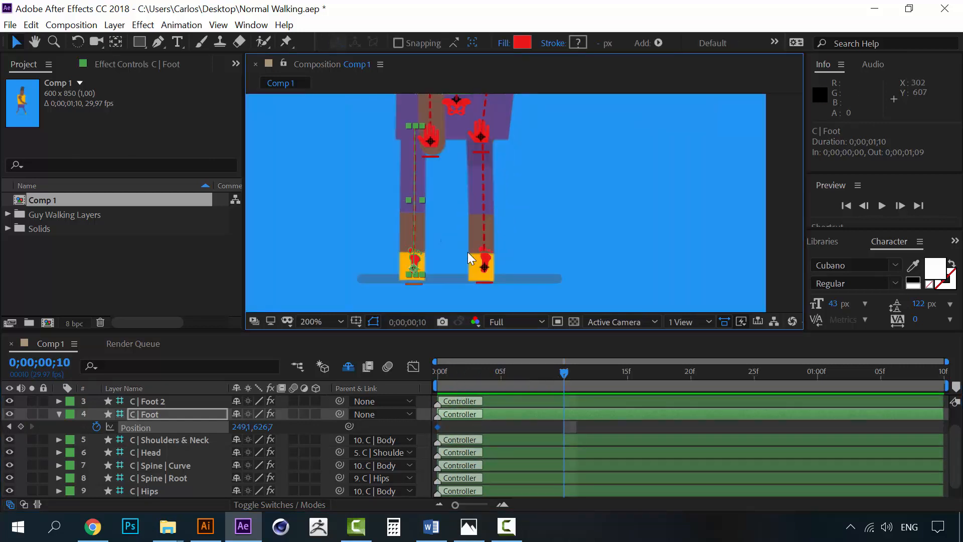
drag(467, 252, 525, 245)
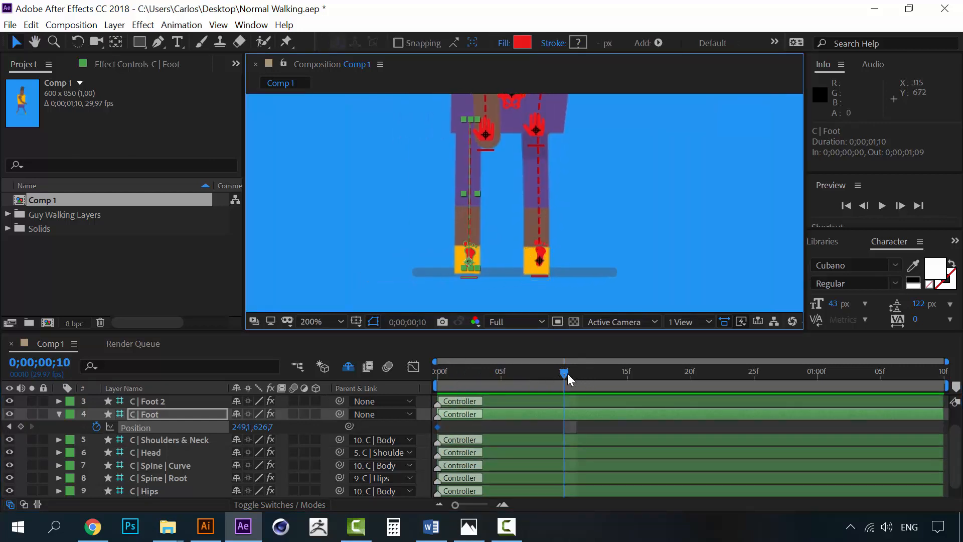
drag(566, 374, 488, 372)
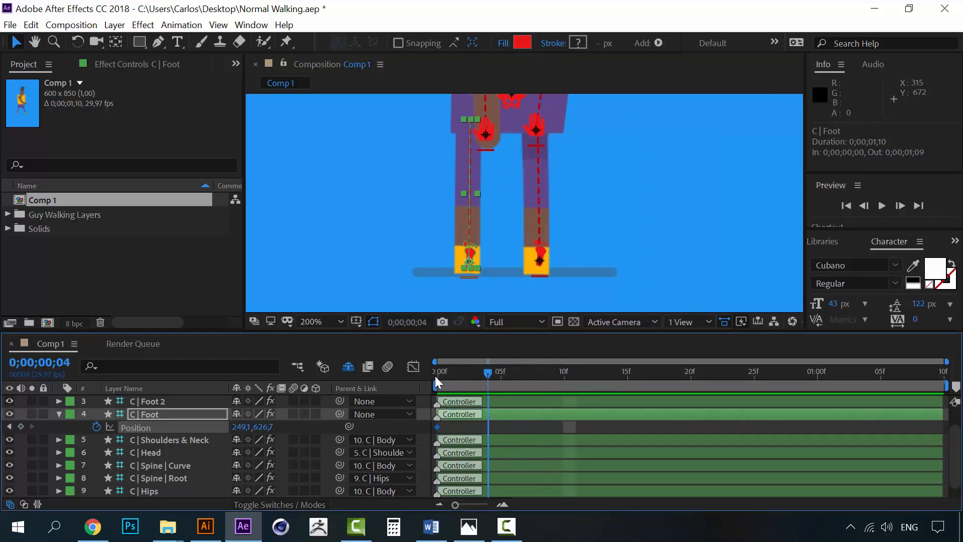
click(435, 376)
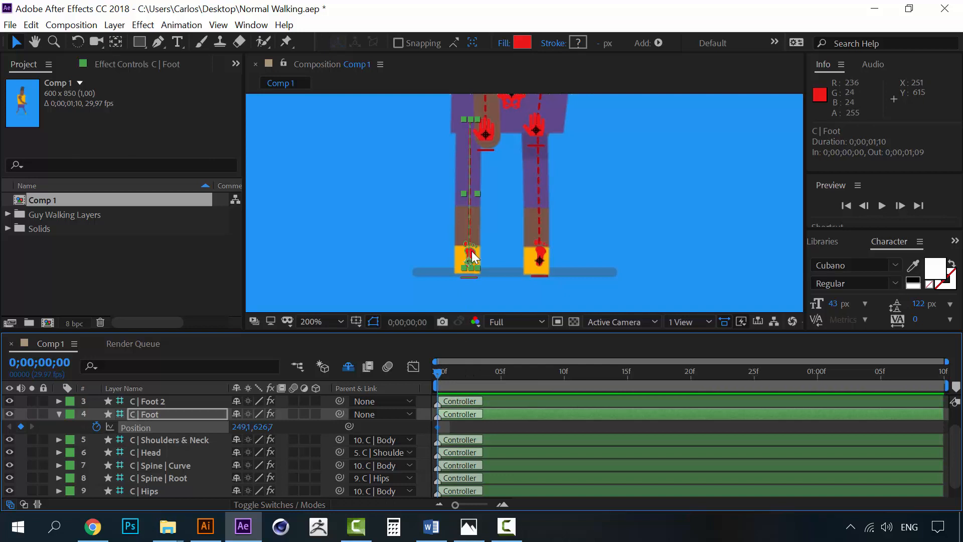
drag(472, 251, 429, 254)
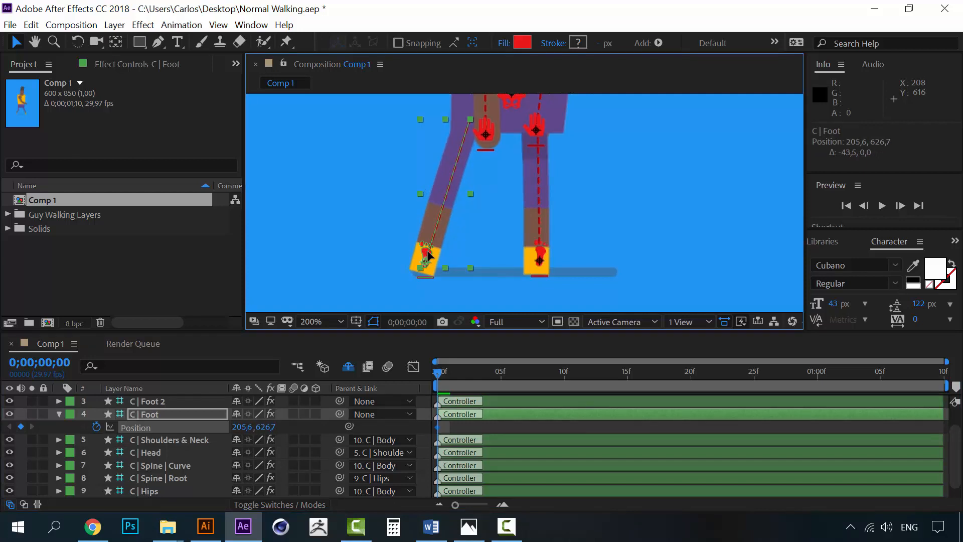
drag(427, 256, 424, 256)
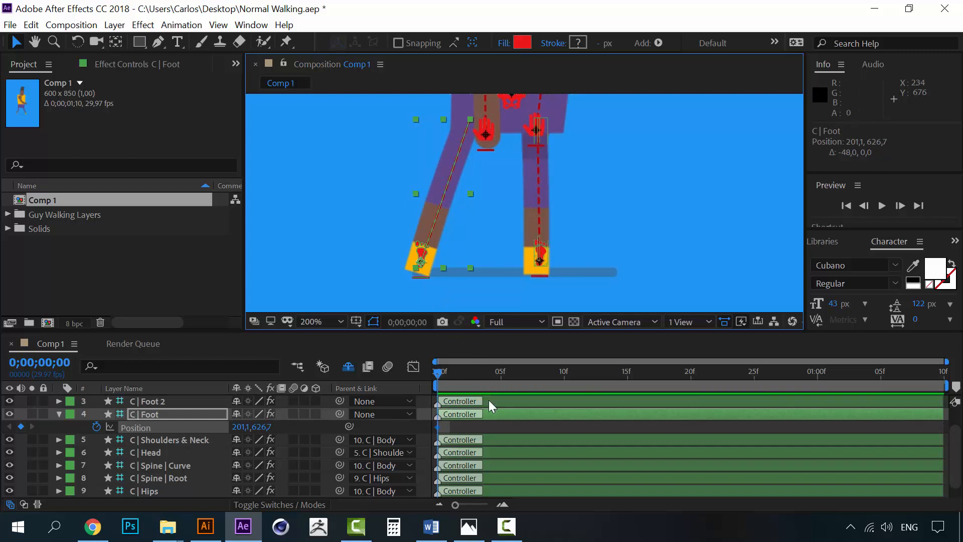
At frame 10, lift the C | Foot controller forward to position 298,6, 586,7 so the knee bends.
drag(439, 375, 565, 373)
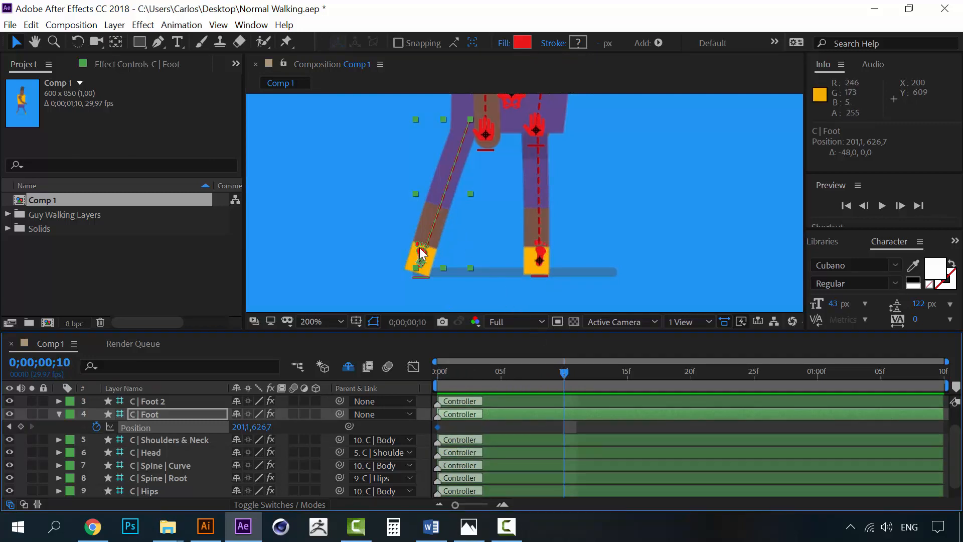
drag(420, 253, 477, 228)
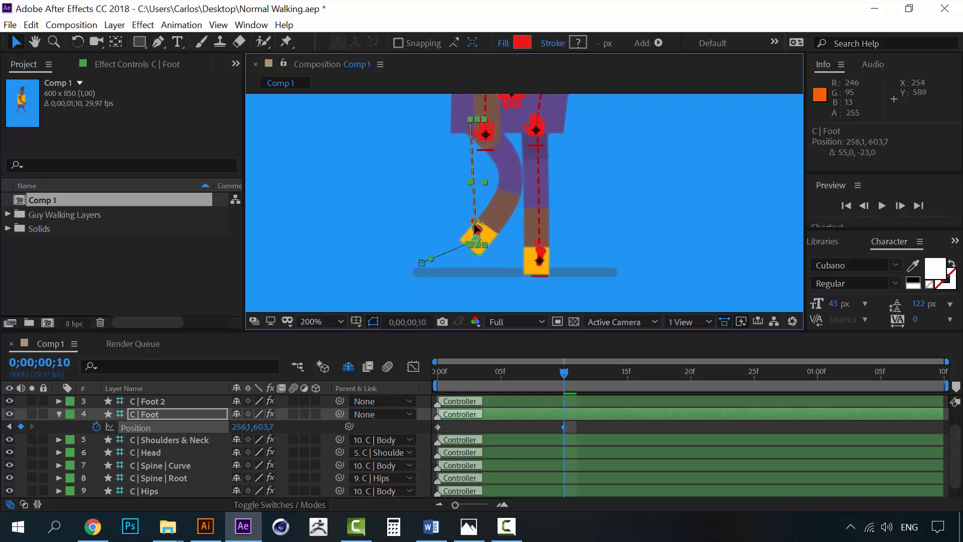
drag(476, 228, 517, 217)
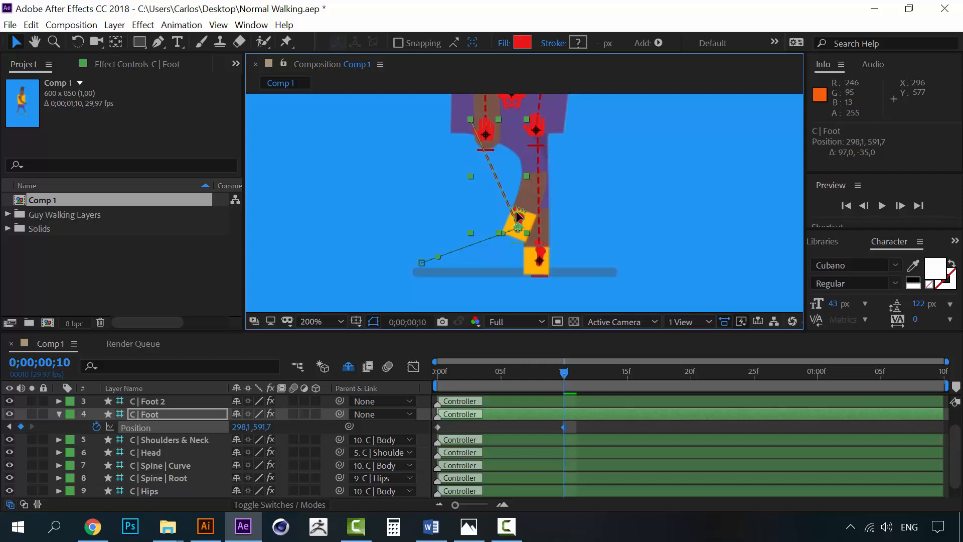
drag(517, 216, 518, 211)
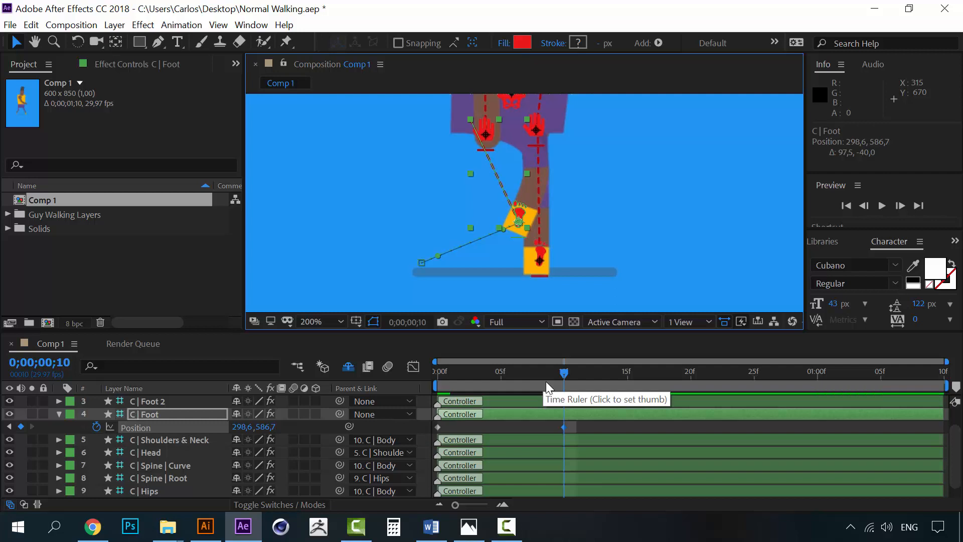
Copy the first C | Foot position keyframe to frame 20 and move the foot forward along the ground to 312,1, 626,7.
click(691, 374)
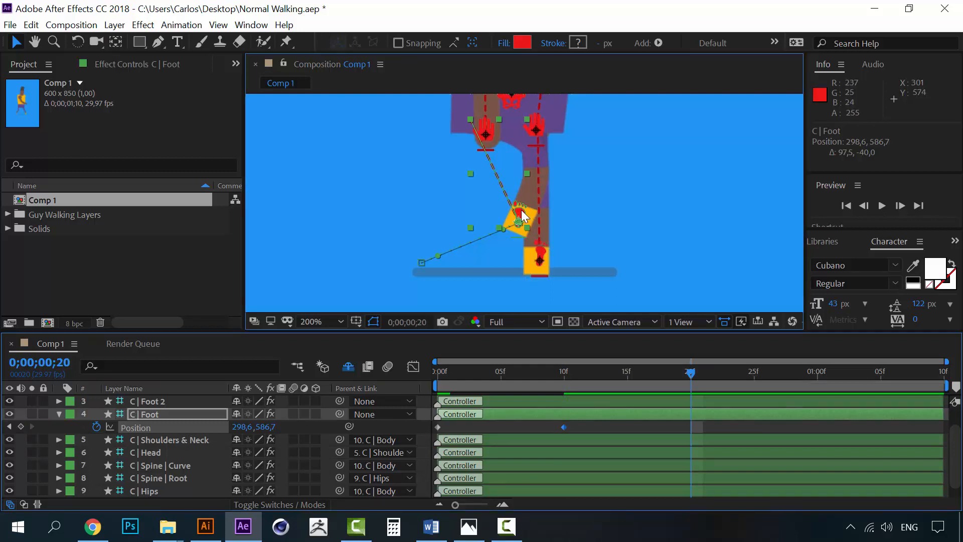
click(439, 427)
key(ctrl+c)
key(ctrl+v)
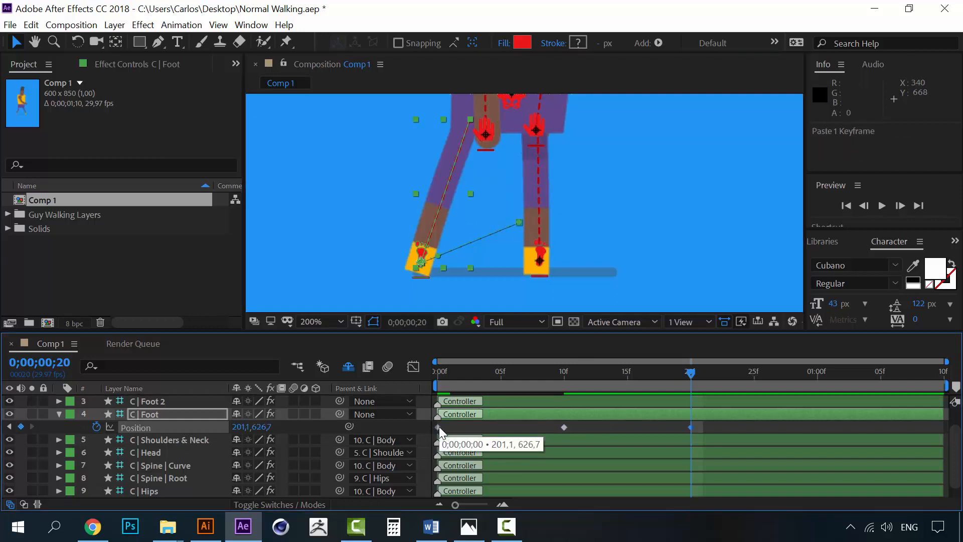
drag(422, 262, 531, 245)
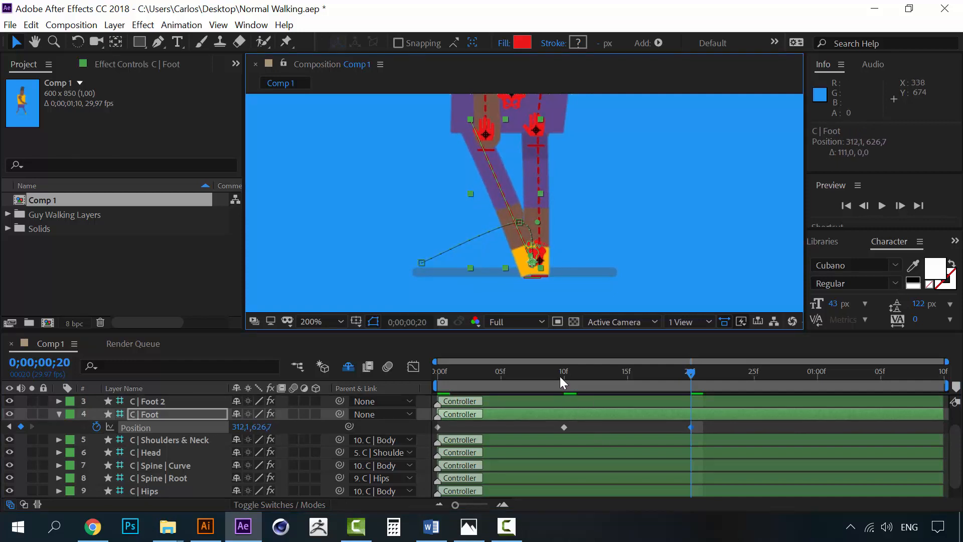
Keyframe C | Foot at 252,1, 626,7 at 0;00;01;00, and copy its first position keyframe to 0;00;01;09.
drag(560, 377, 819, 370)
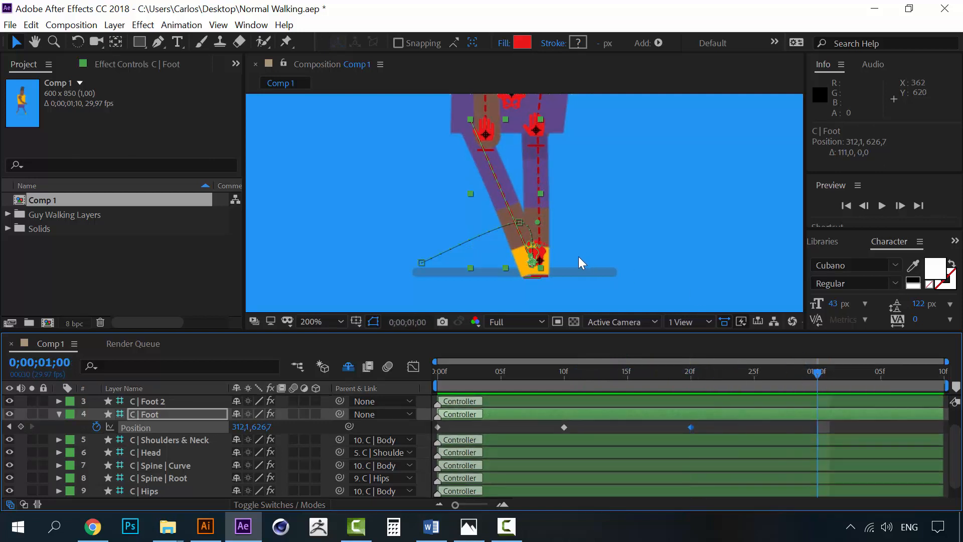
drag(532, 255, 474, 253)
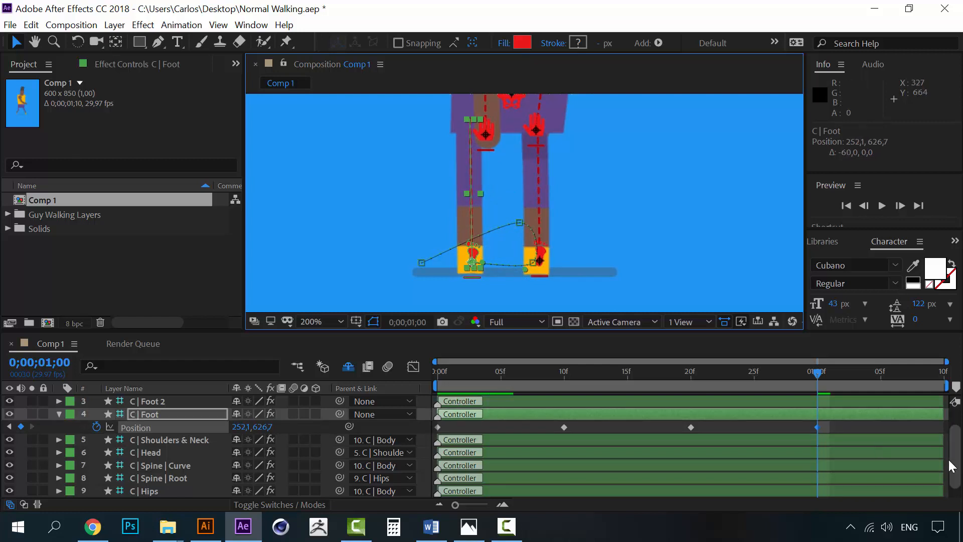
drag(843, 369, 956, 372)
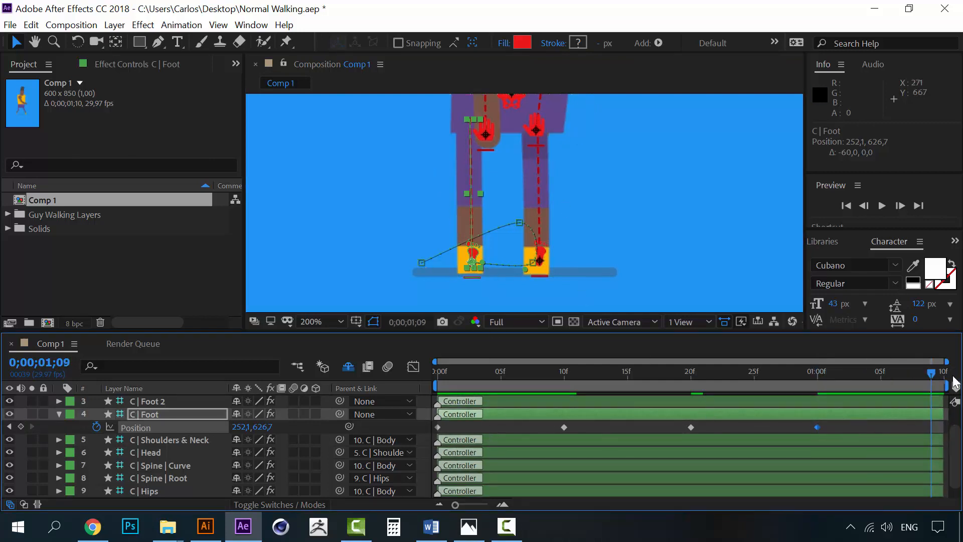
click(438, 427)
key(ctrl+c)
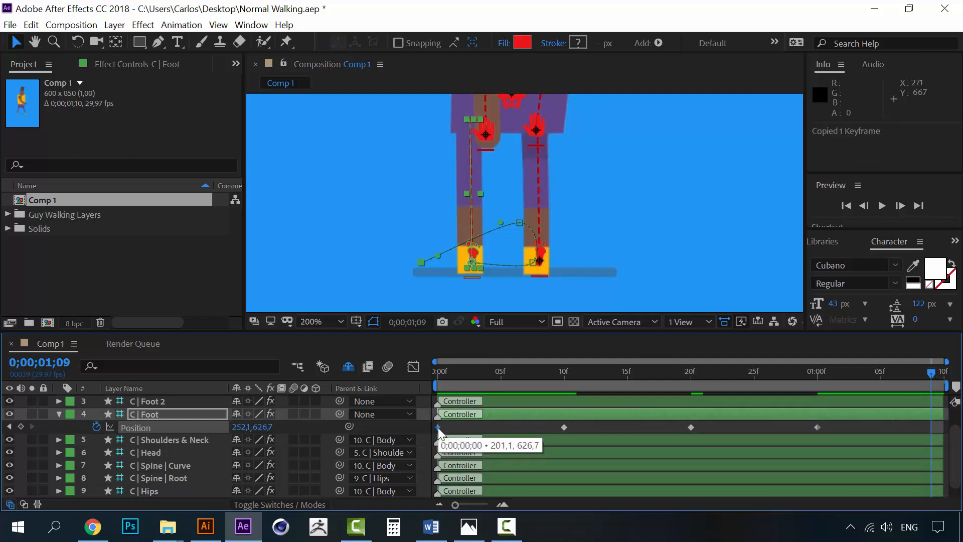
key(ctrl+v)
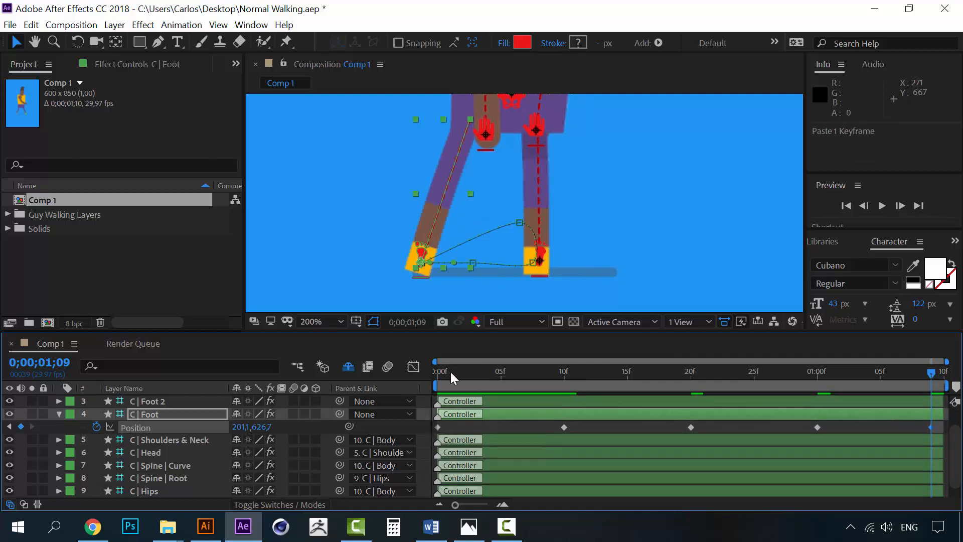
Preview the foot animation from the beginning of the composition.
click(438, 372)
key(space)
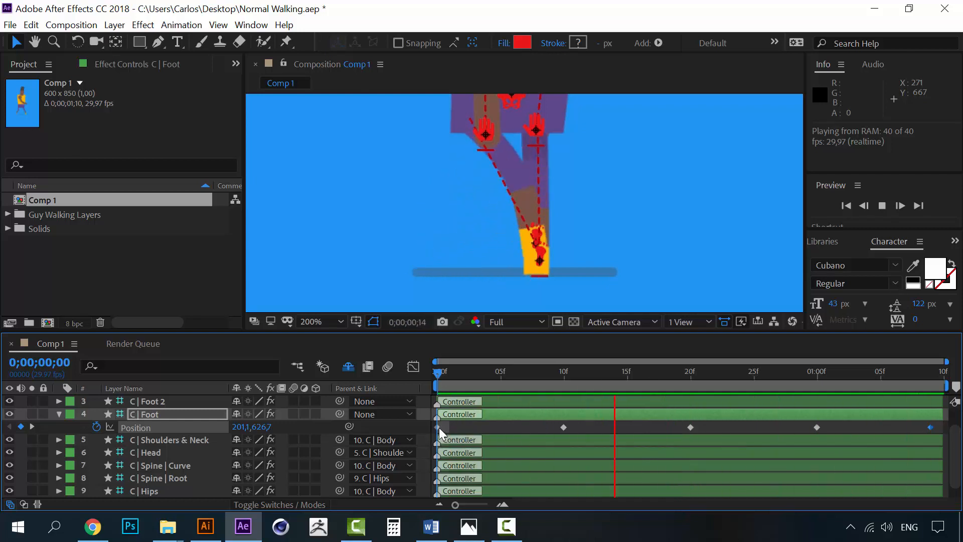
drag(486, 373, 391, 372)
mouse_move(459, 367)
mouse_down()
mouse_move(933, 361)
mouse_move(450, 360)
mouse_up()
key(space)
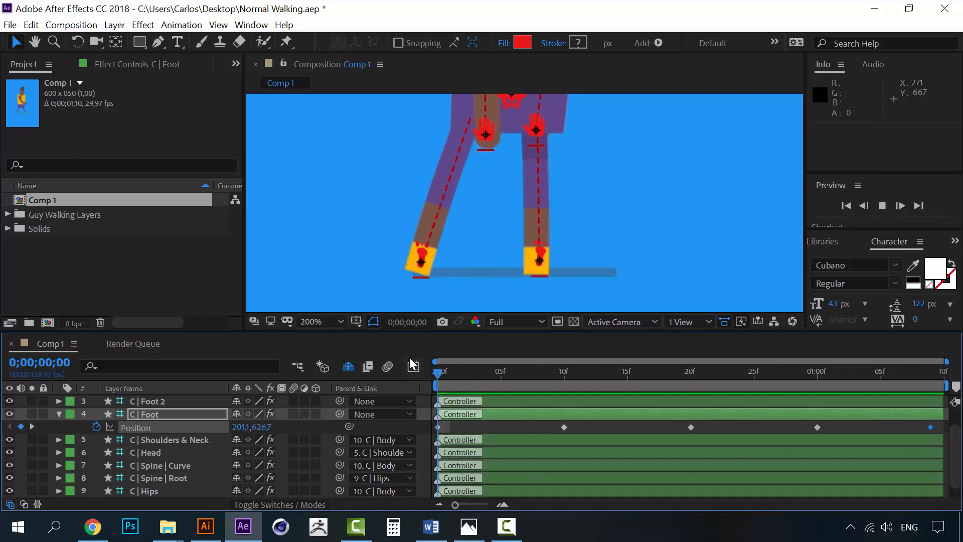
click(439, 374)
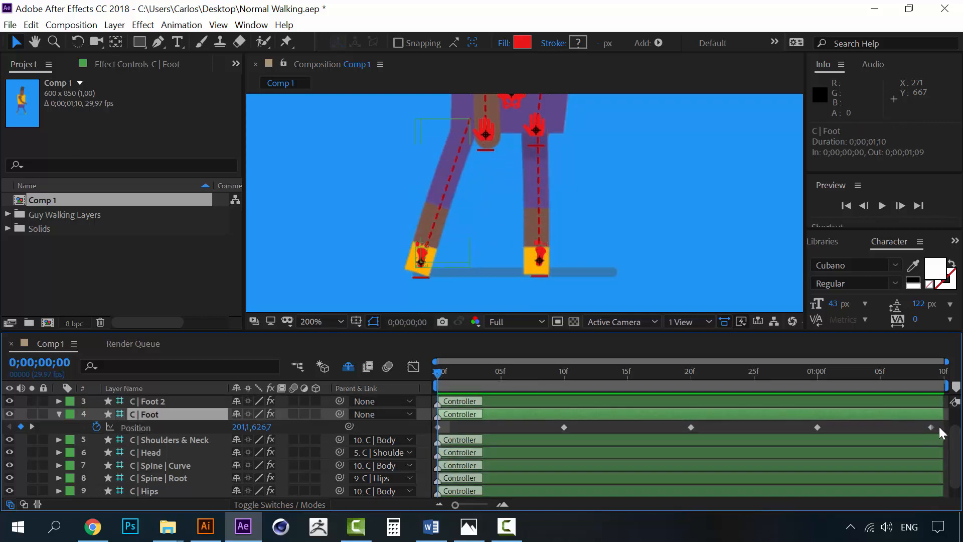
Apply Easy Ease to all C | Foot position keyframes and preview the eased leg movement.
drag(939, 426, 435, 434)
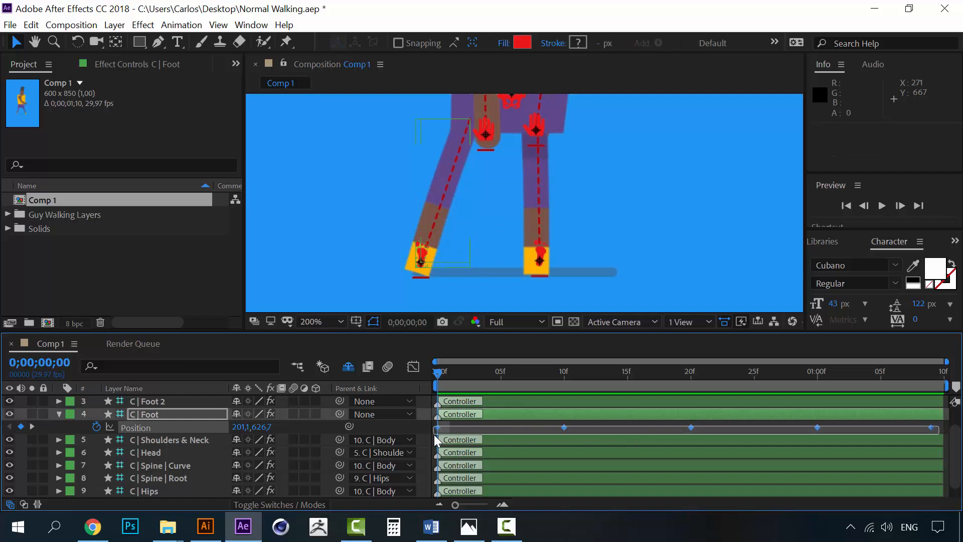
right_click(564, 427)
mouse_move(652, 417)
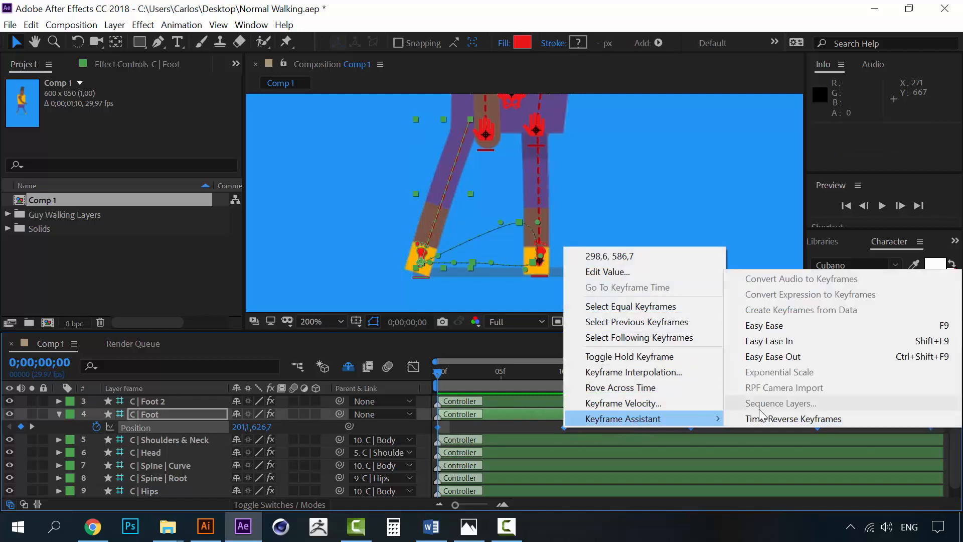
click(804, 324)
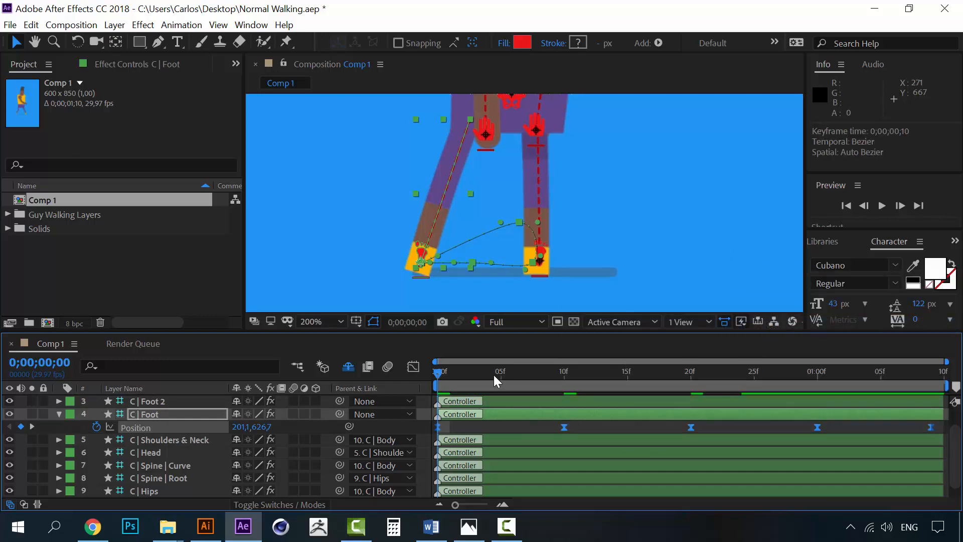
key(space)
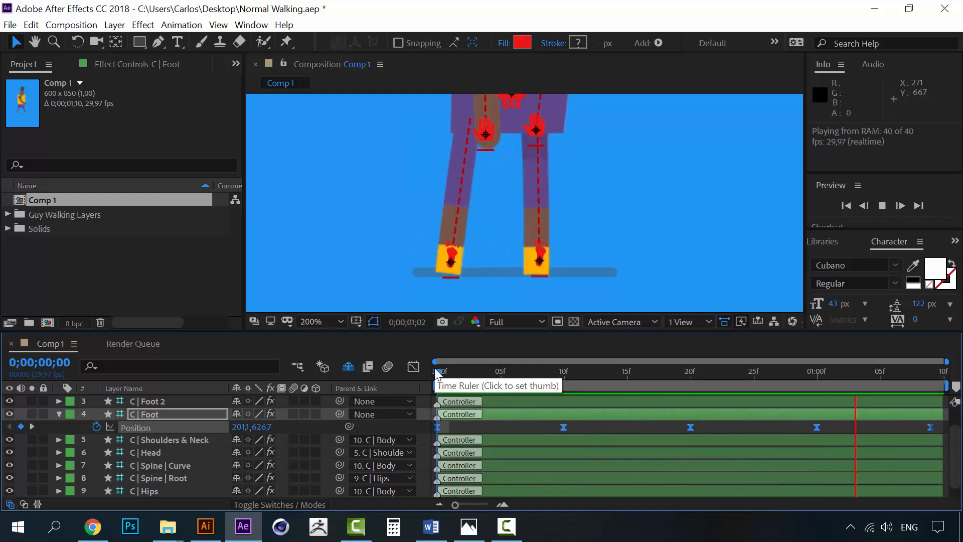
click(462, 373)
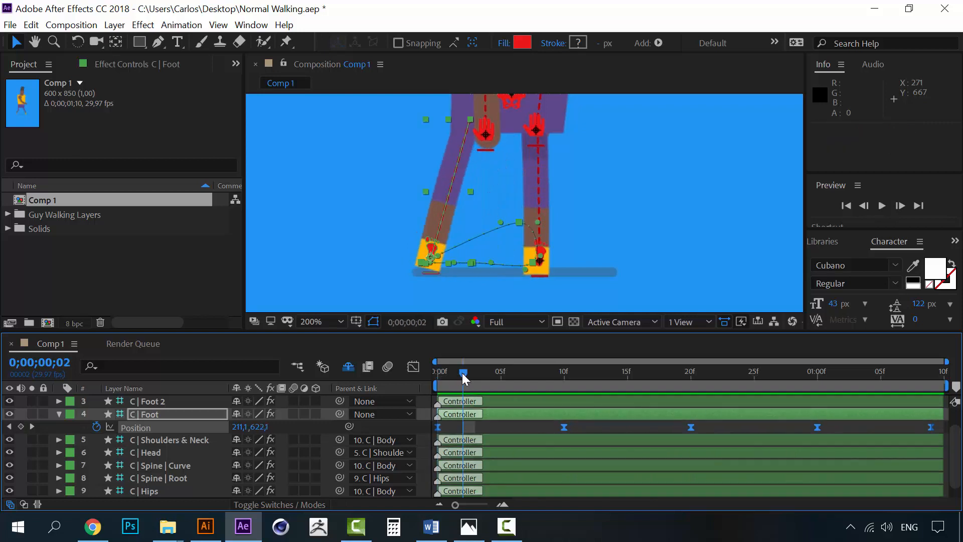
Delete the C | Foot position keyframe at 0;00;01;00 and preview the leg movement.
key(space)
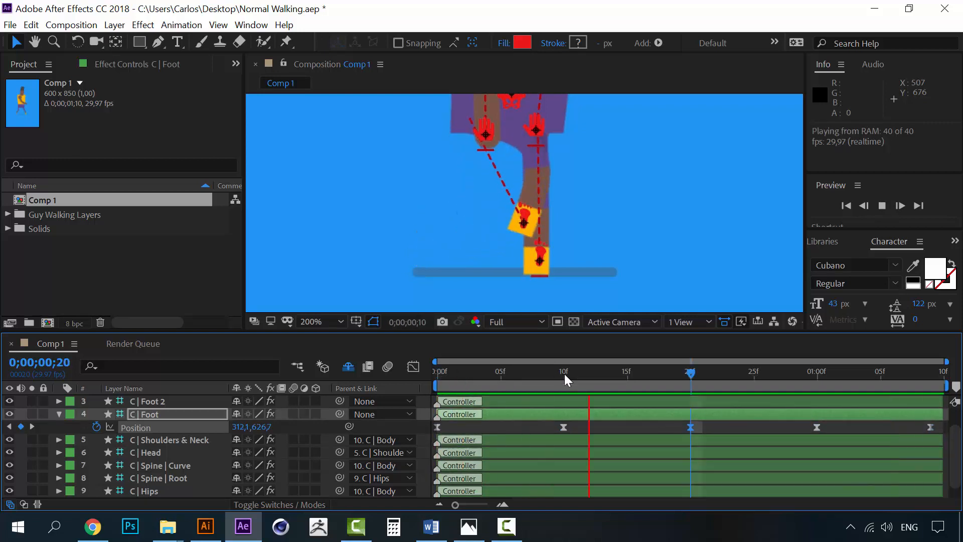
key(space)
drag(565, 374, 830, 373)
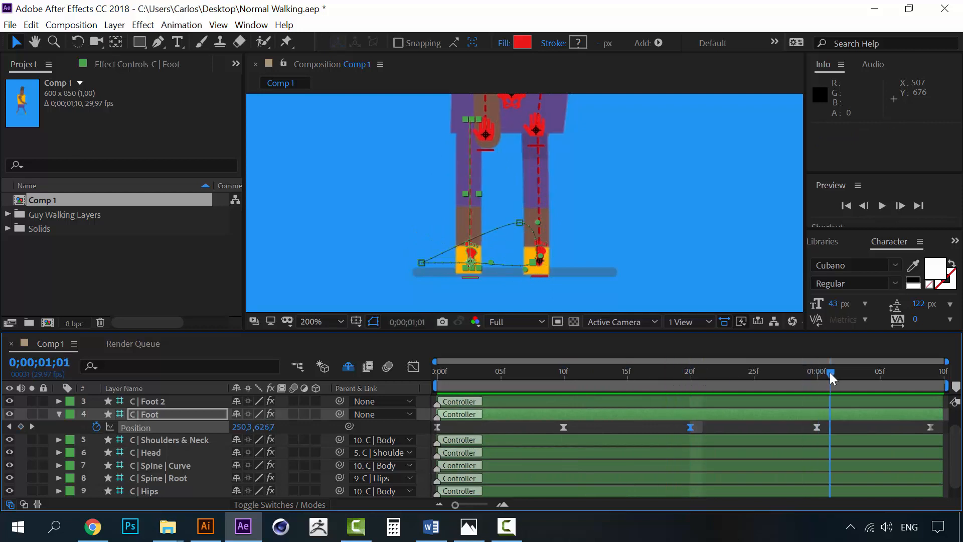
click(815, 428)
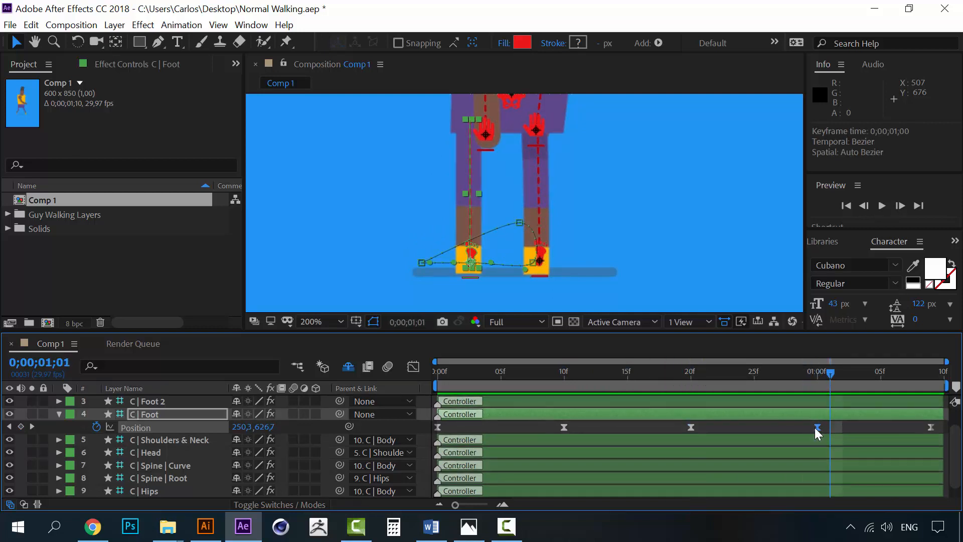
key(Delete)
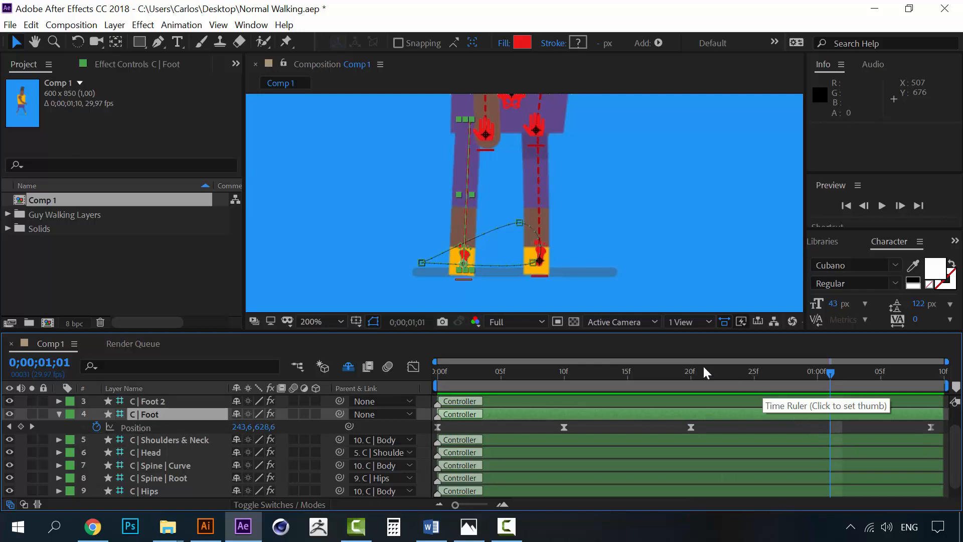
drag(690, 371, 931, 361)
key(space)
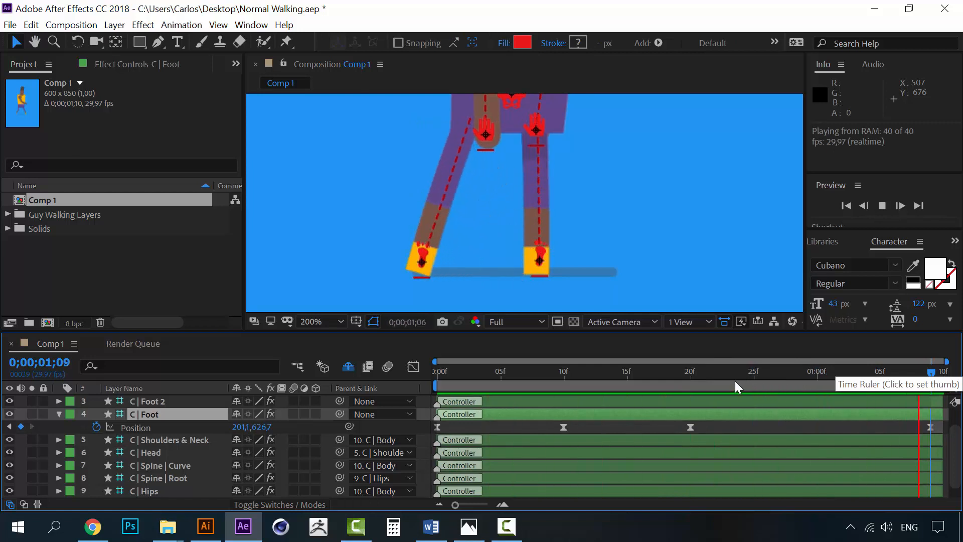
click(688, 374)
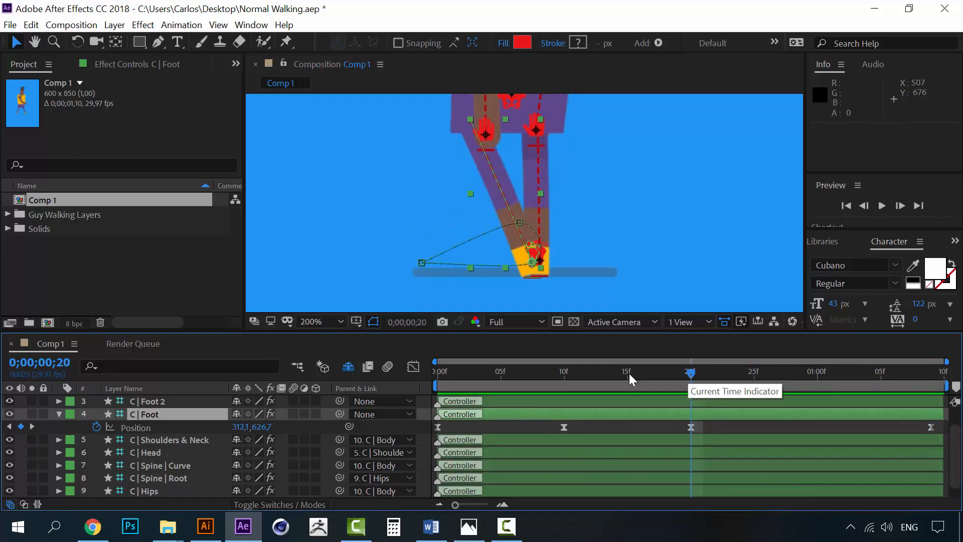
Start C | Foot 2 position keyframes at frame 0 with the foot moved forward to 373,9, 625,2, and apply Easy Ease.
click(151, 401)
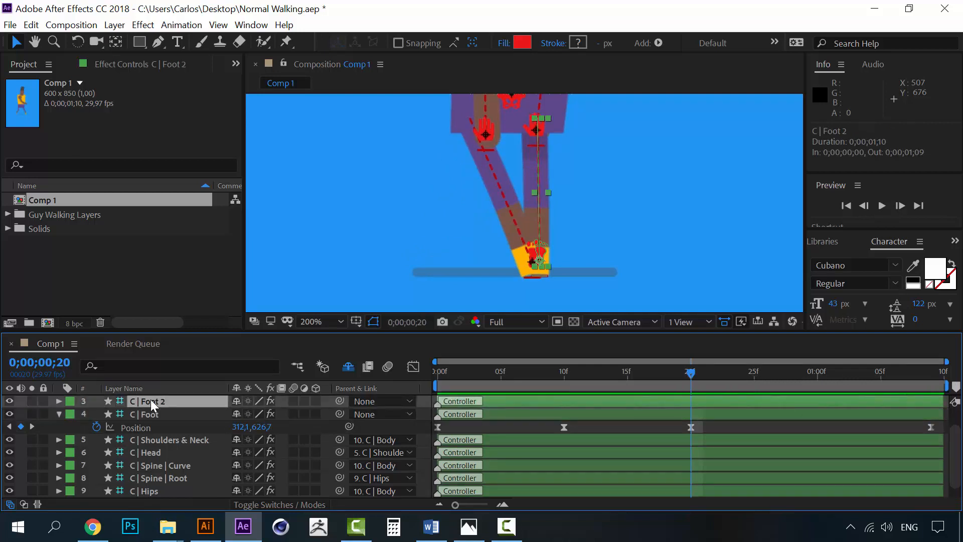
key(p)
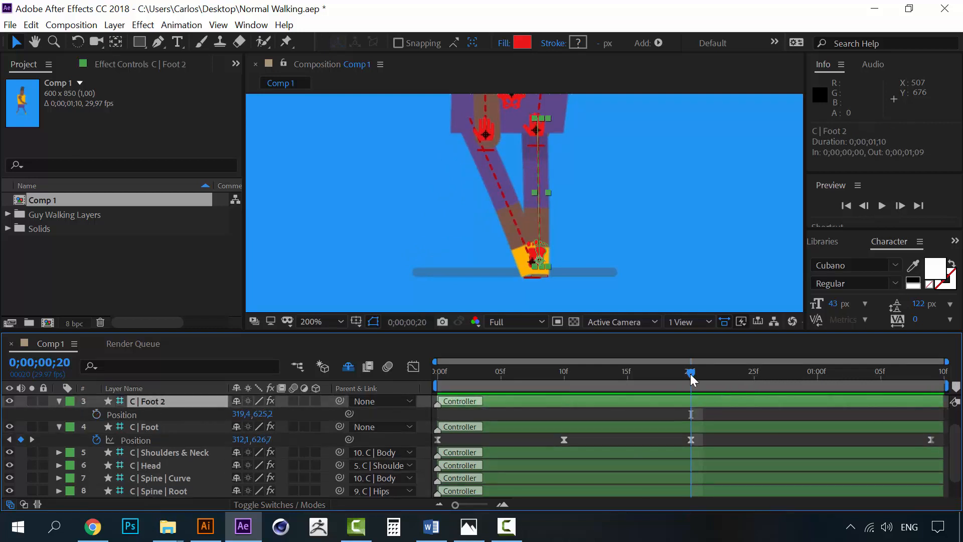
drag(690, 374, 409, 383)
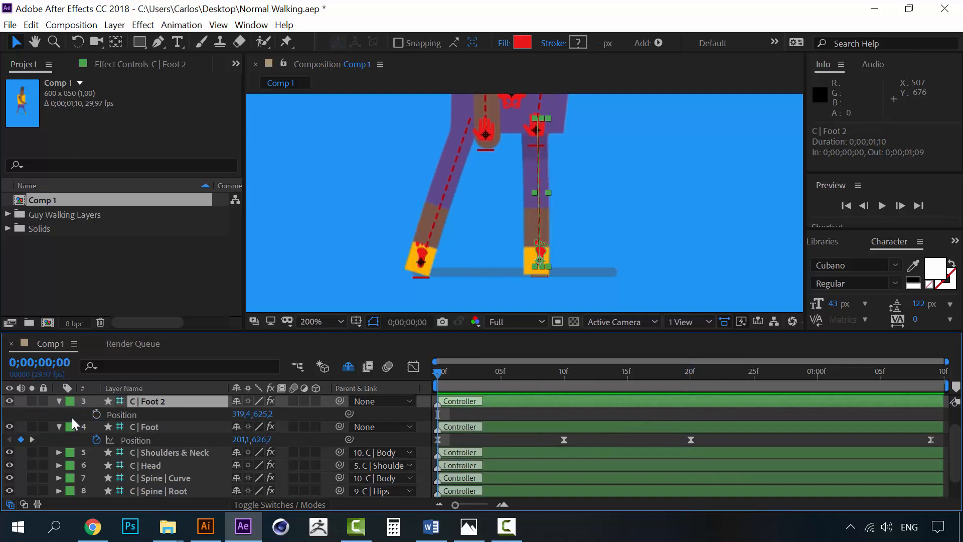
click(95, 414)
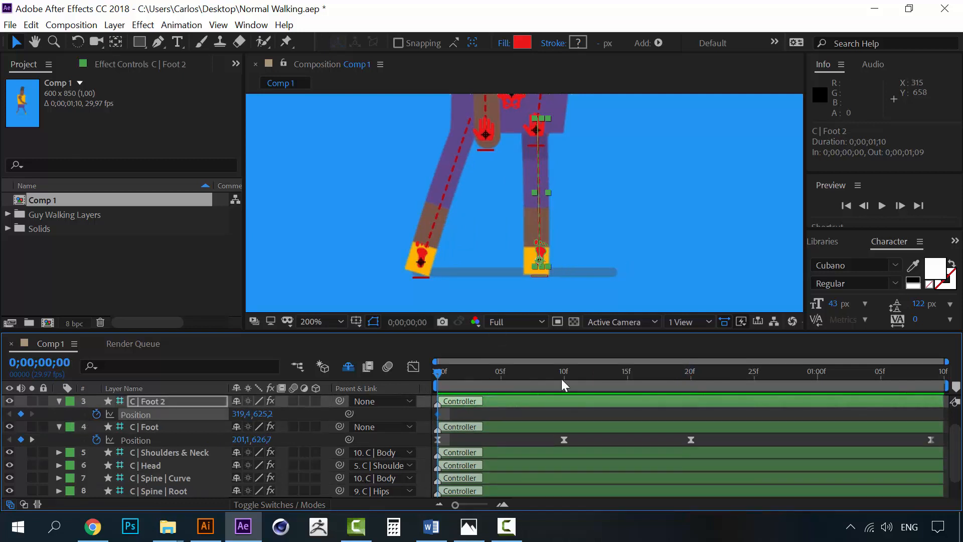
drag(544, 255, 598, 231)
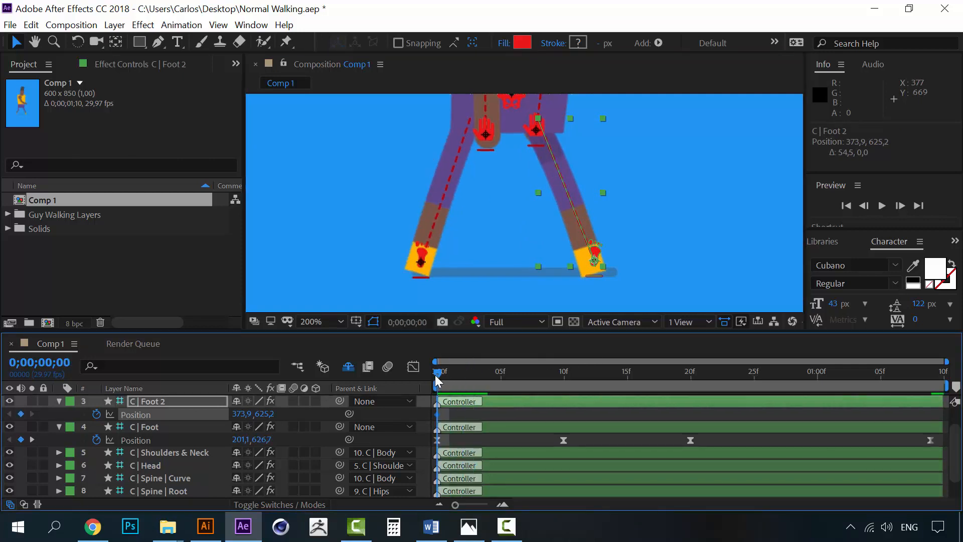
right_click(438, 414)
mouse_move(549, 401)
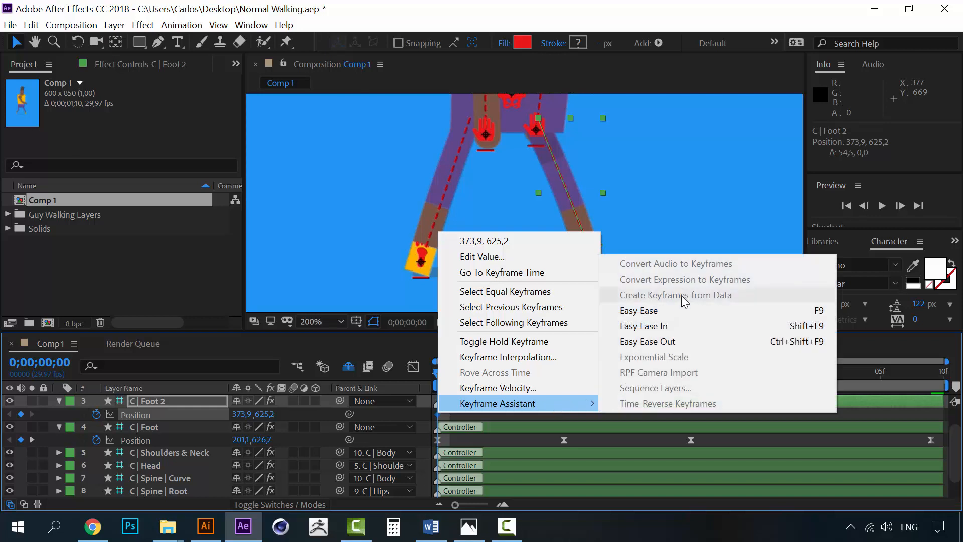
click(652, 314)
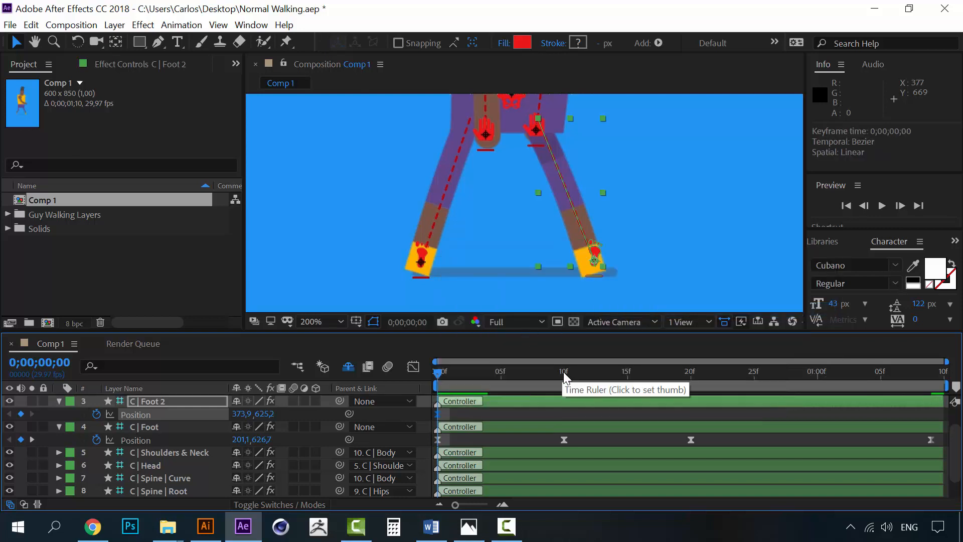
Keyframe C | Foot 2 sliding back along the ground at 318,9, 625,2 on frame 10 and 263,4, 625,2 on frame 20.
click(564, 372)
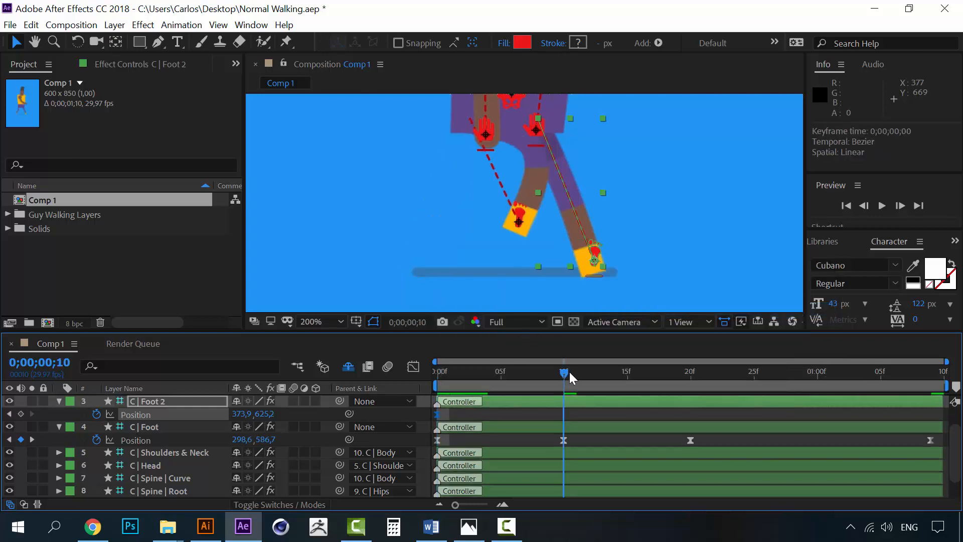
drag(597, 257, 542, 254)
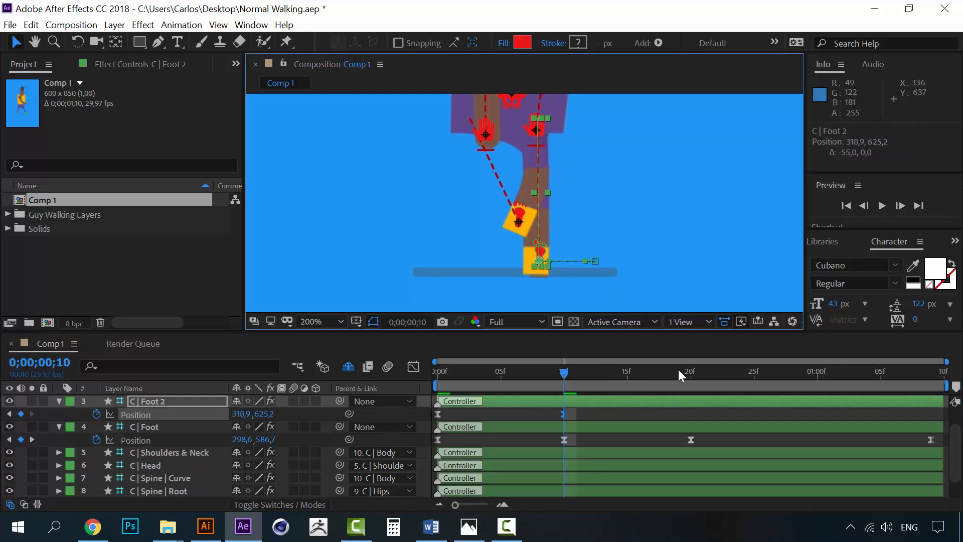
click(691, 372)
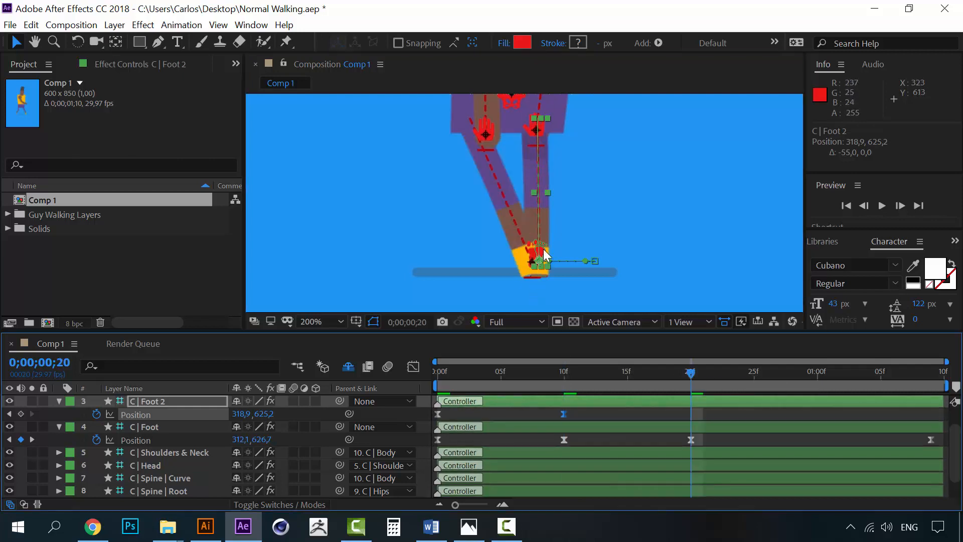
drag(544, 256, 487, 246)
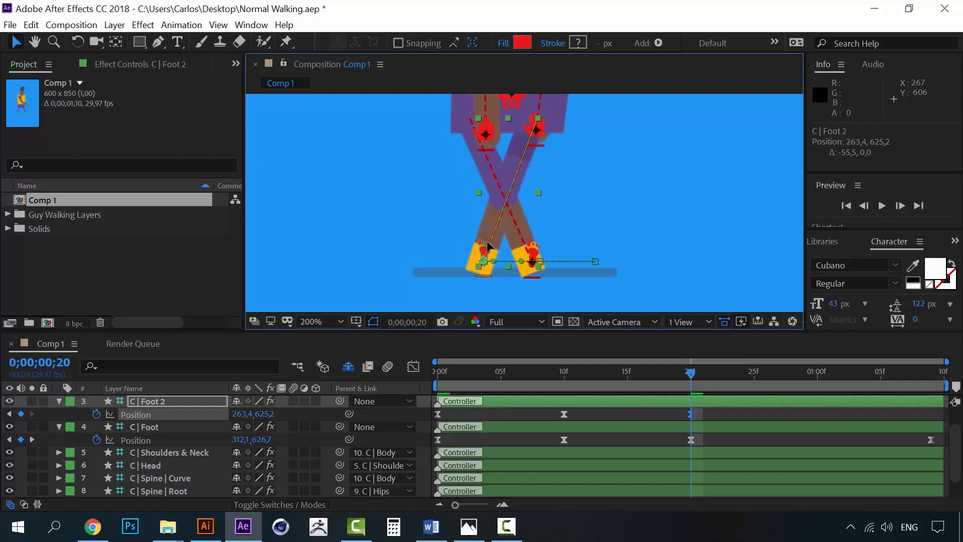
Keyframe C | Foot 2 raised at 330,4, 595,2 at 0;00;01;00, and copy its first position keyframe to 0;00;01;09.
click(817, 377)
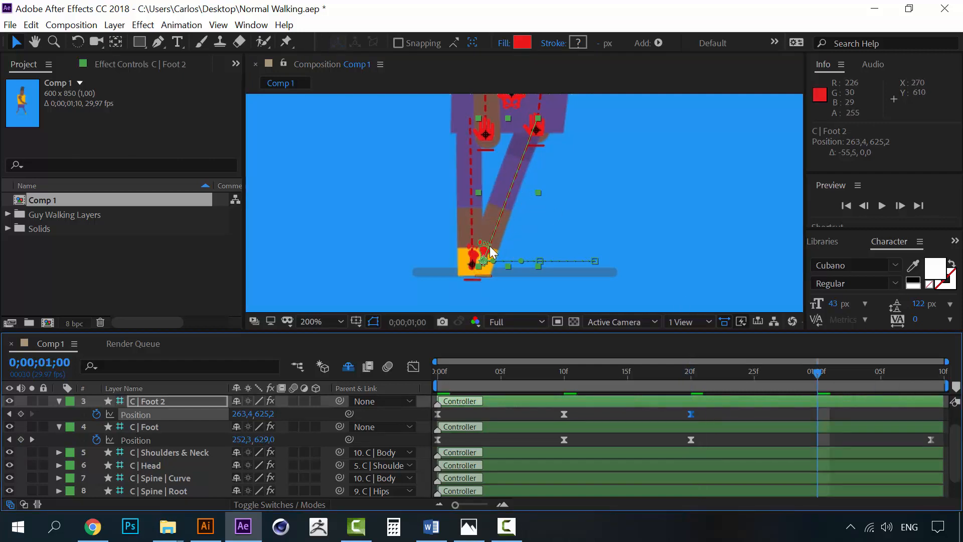
drag(490, 249, 554, 218)
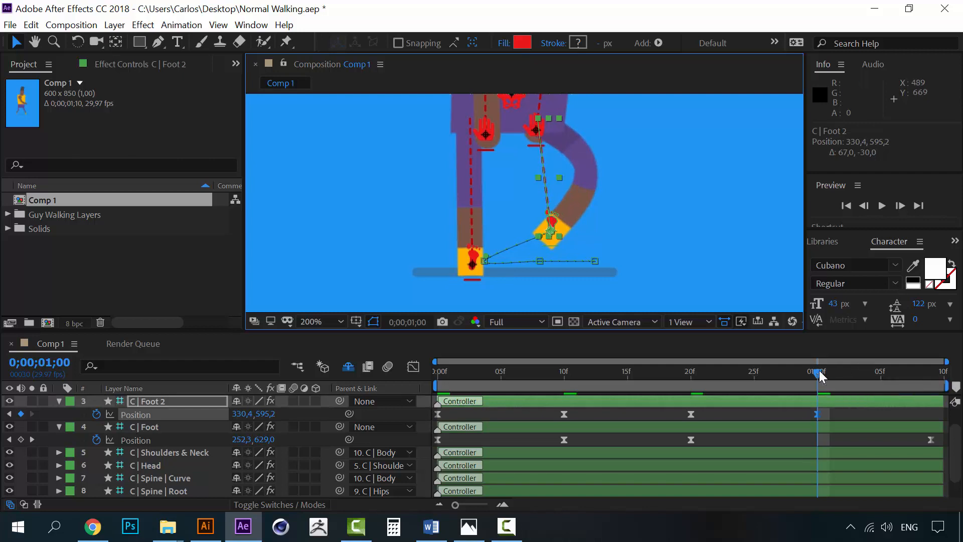
drag(820, 374, 931, 372)
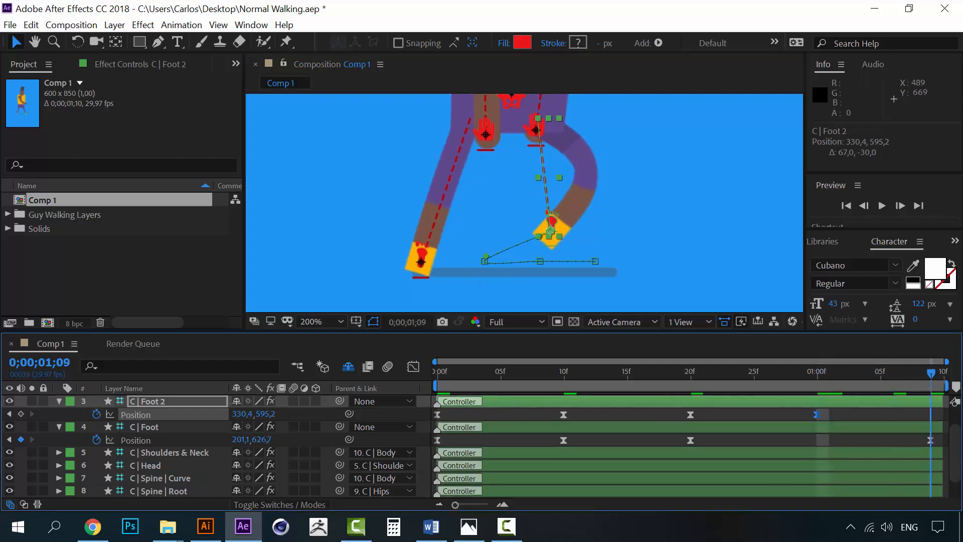
click(438, 415)
key(ctrl+c)
key(ctrl+v)
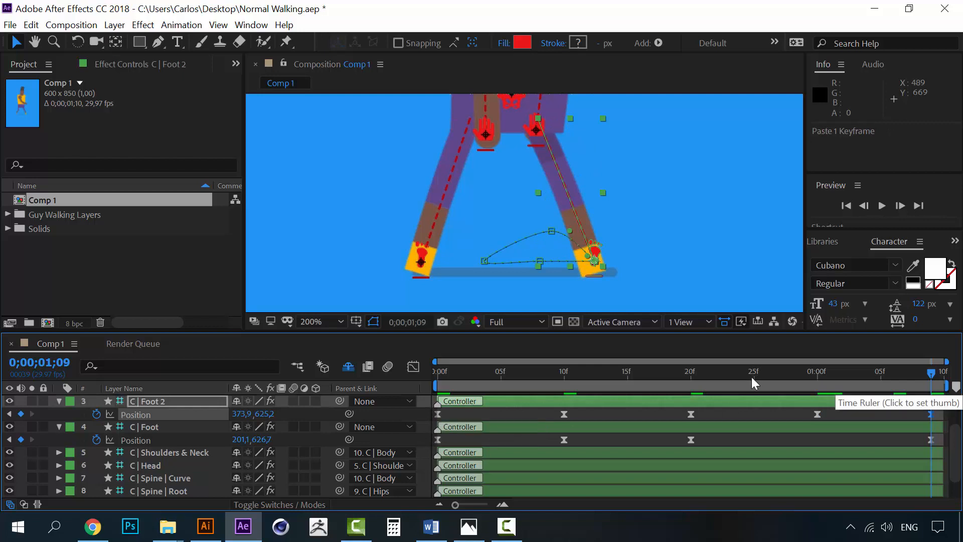
Preview both legs and delete the C | Foot 2 position keyframe at frame 10.
key(space)
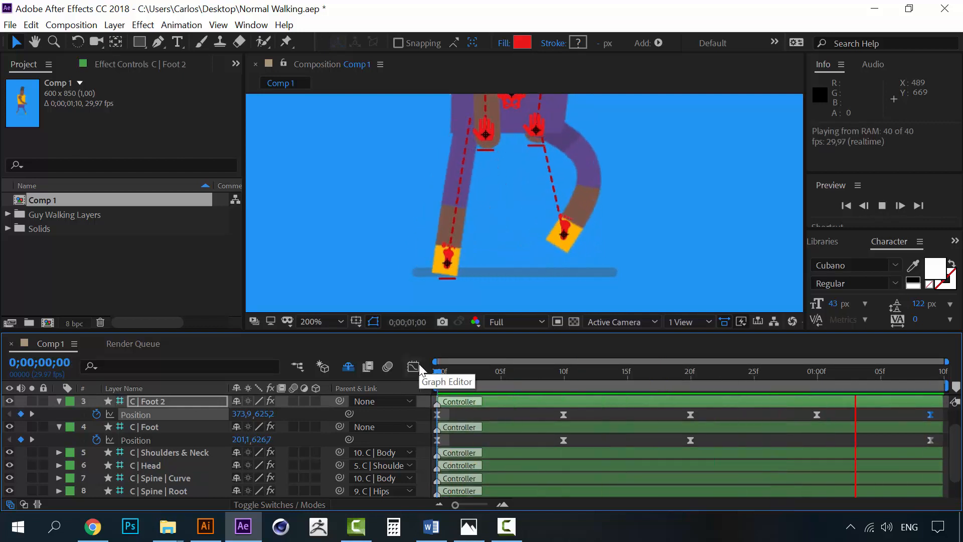
drag(530, 373, 562, 364)
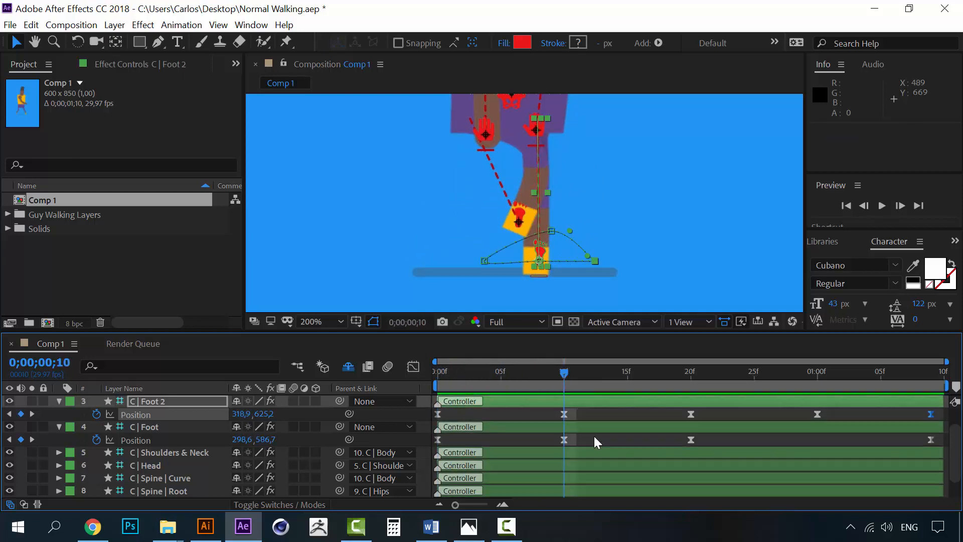
click(564, 414)
key(Delete)
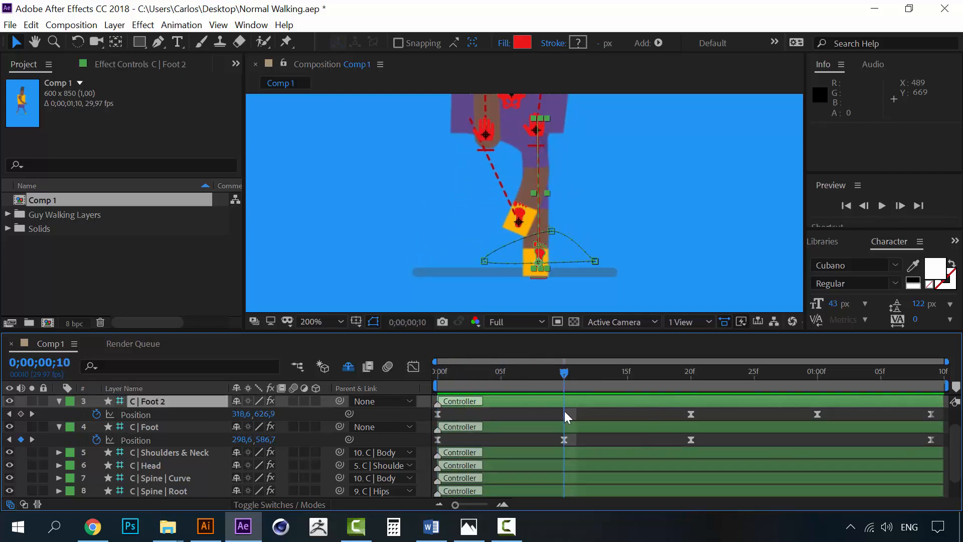
Preview the leg animation from the first frame with the whole character in view.
key(space)
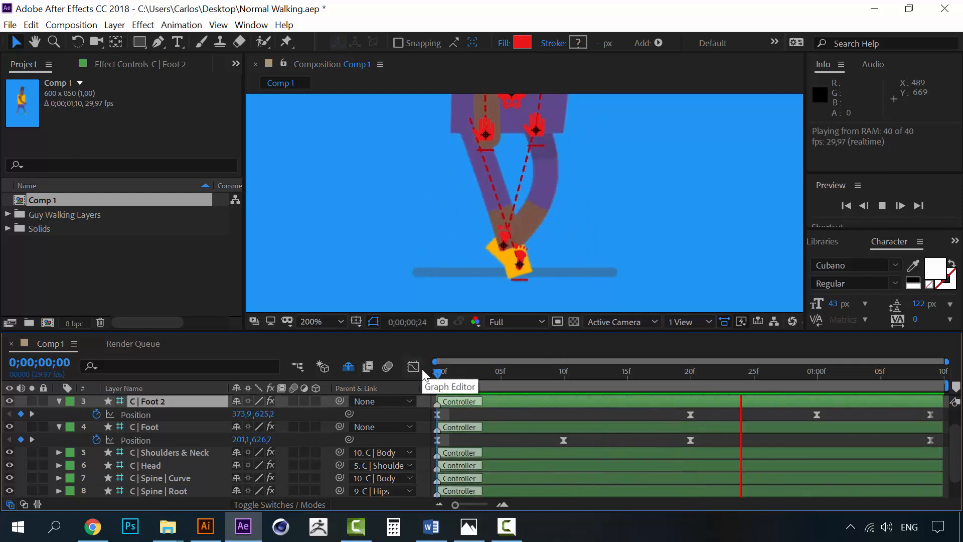
scroll(465, 236, down, 4)
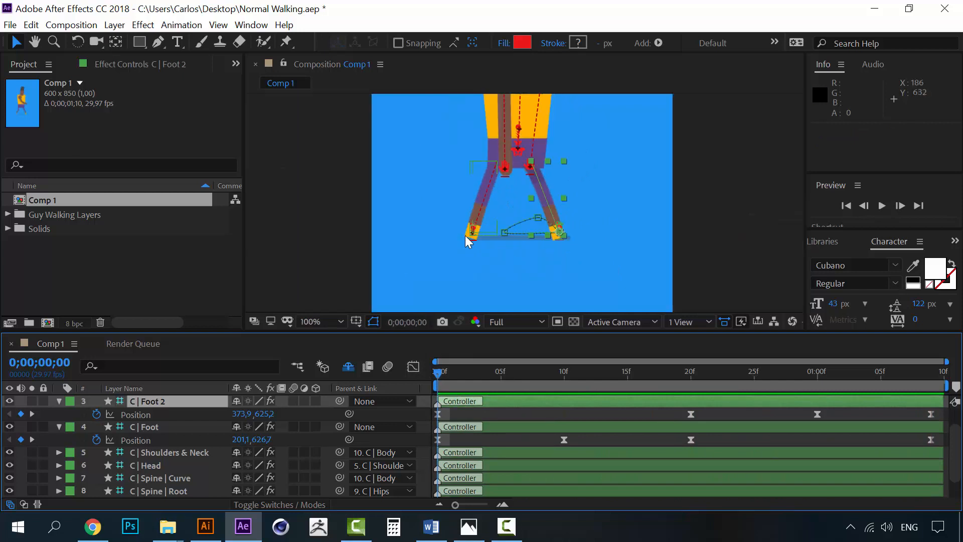
key(space)
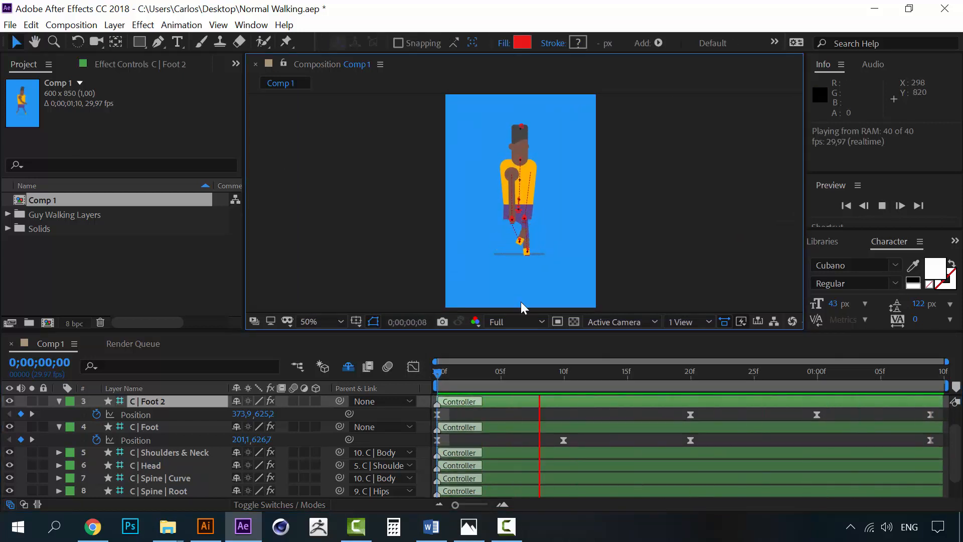
click(439, 373)
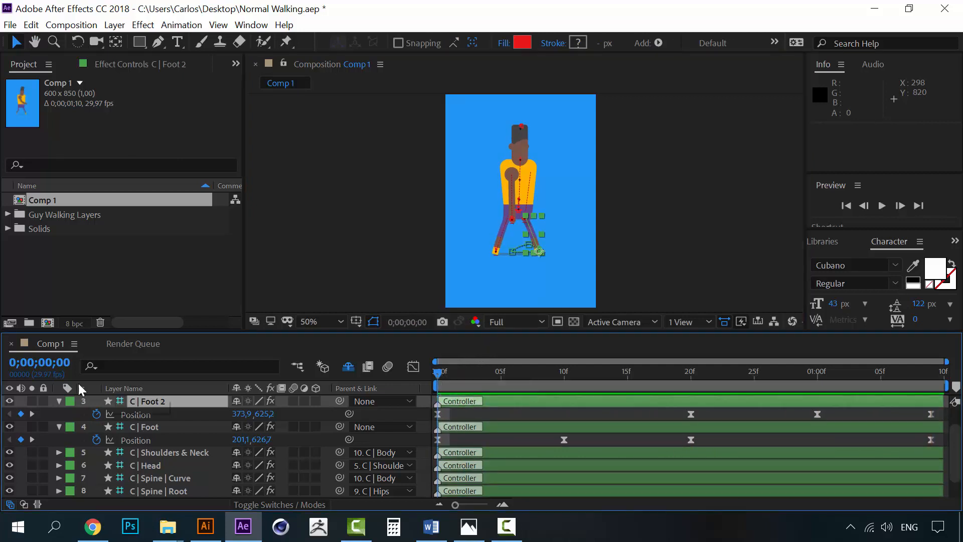
Collapse both foot controllers' properties and add a position keyframe to C | Body at frame 0.
click(59, 402)
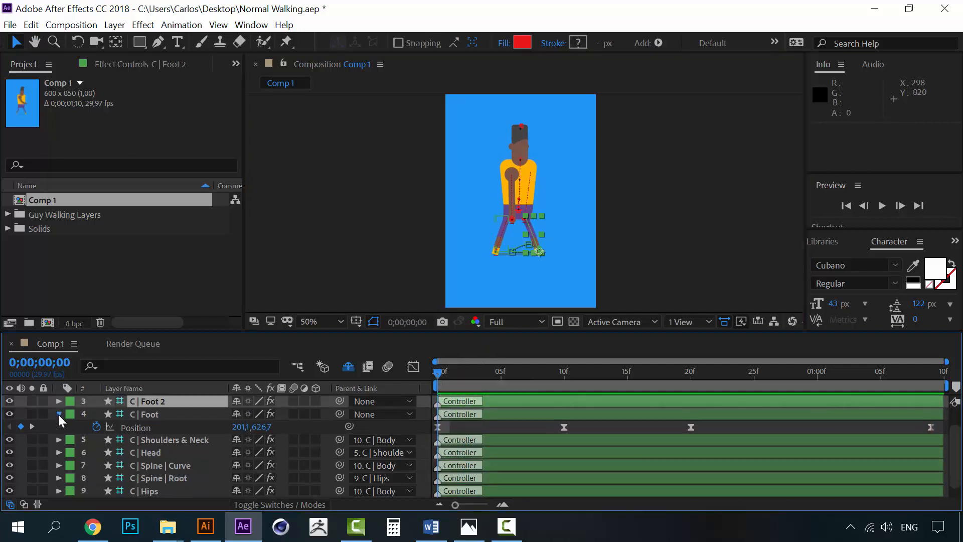
click(58, 414)
click(183, 428)
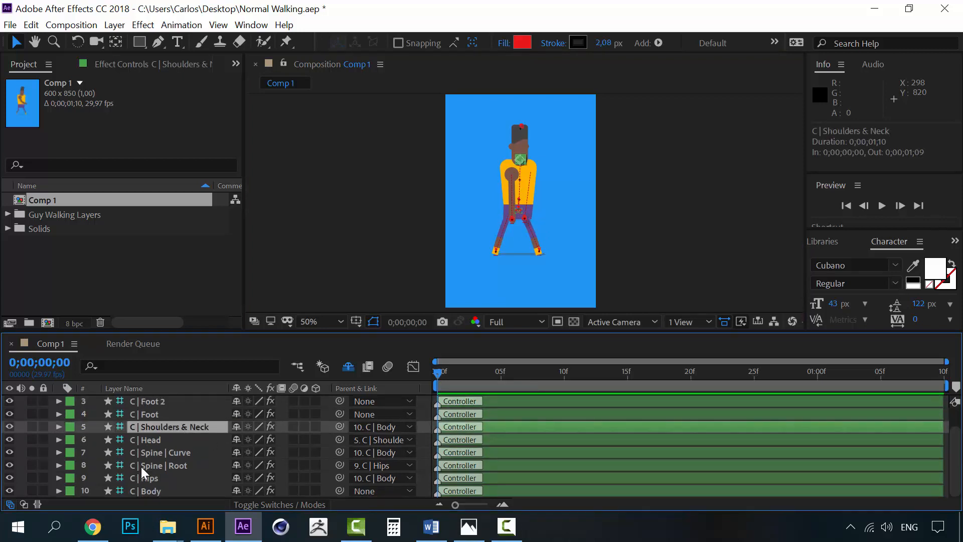
click(158, 492)
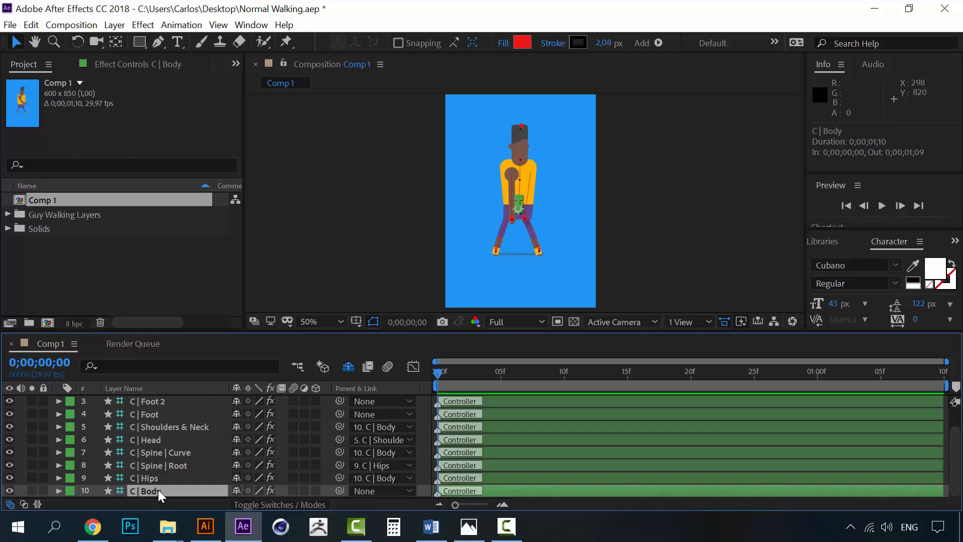
key(p)
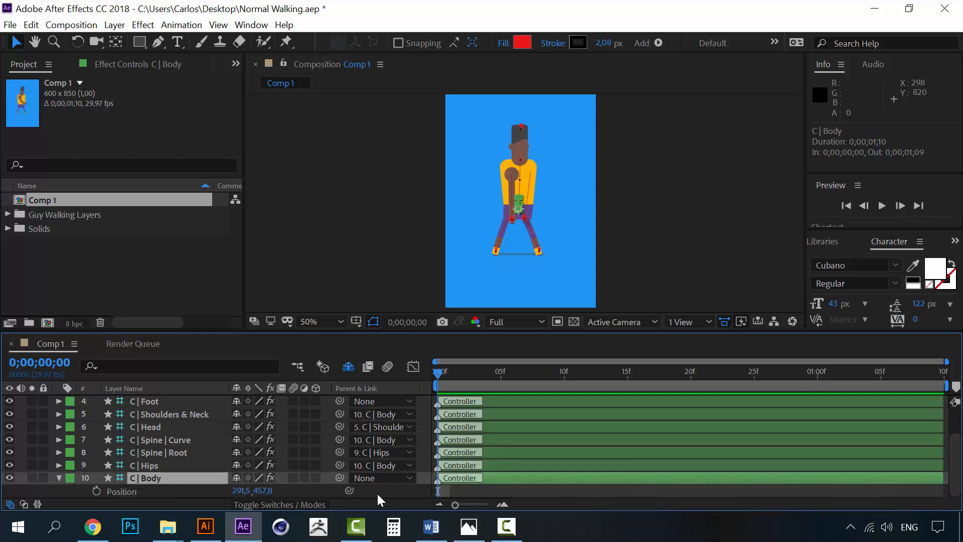
scroll(528, 203, up, 1)
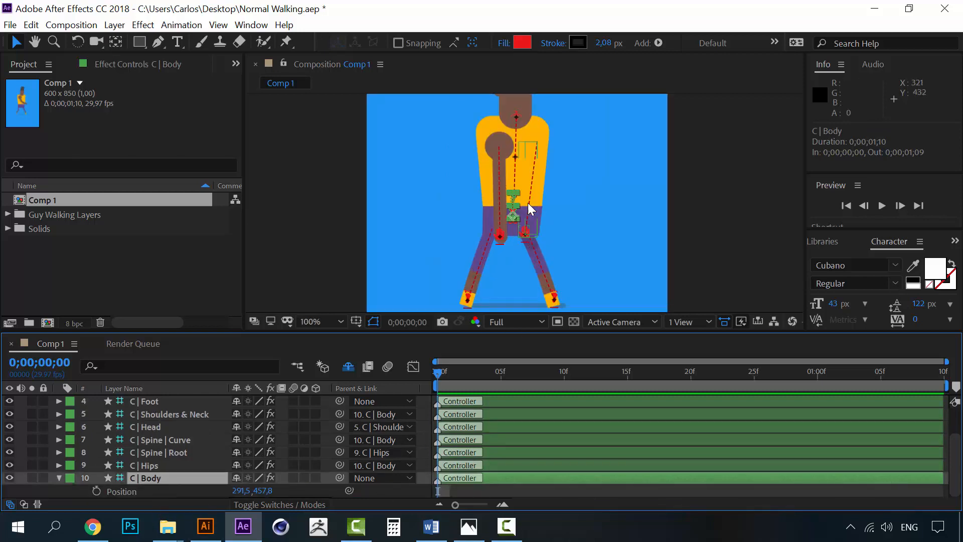
drag(524, 231, 526, 211)
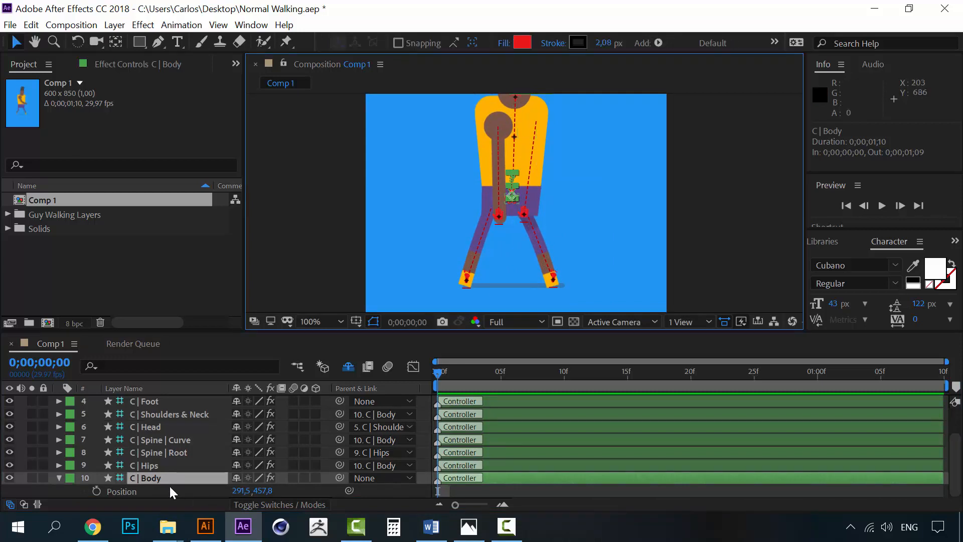
click(97, 490)
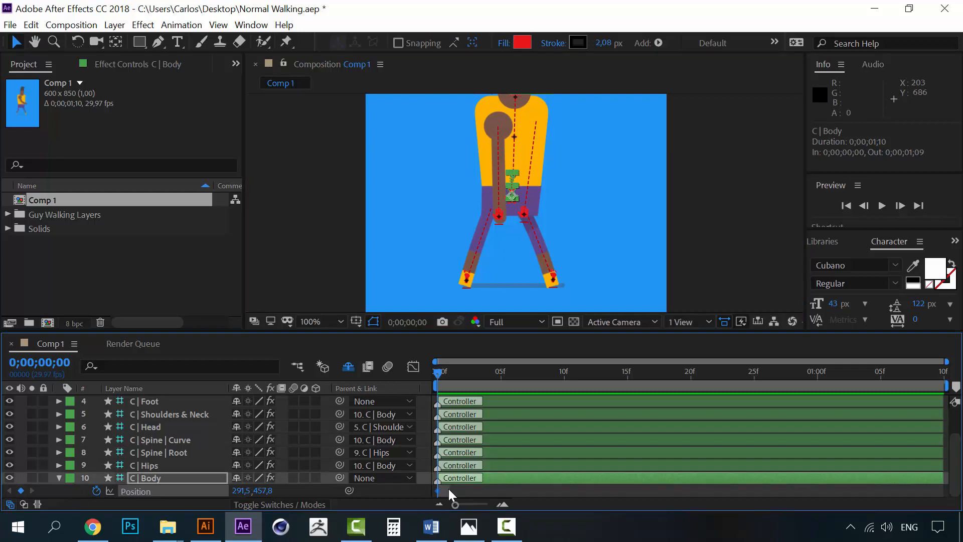
Add a position keyframe to C | Body at frame 10 with its current value.
key(ctrl+shift+z)
click(160, 480)
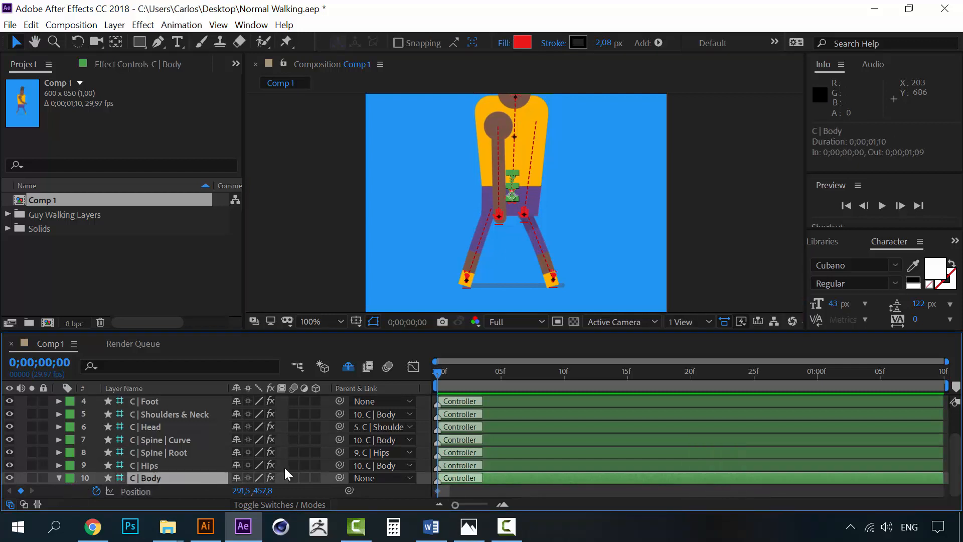
click(564, 376)
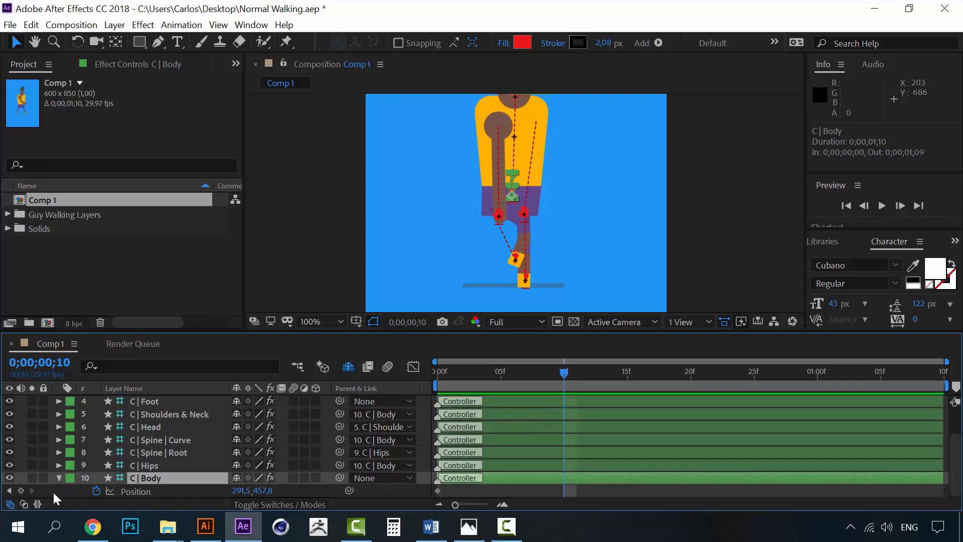
click(21, 490)
Raise C | Body to 291,5, 450,8 on its first position keyframe at frame 0 and preview the motion.
drag(499, 369, 419, 371)
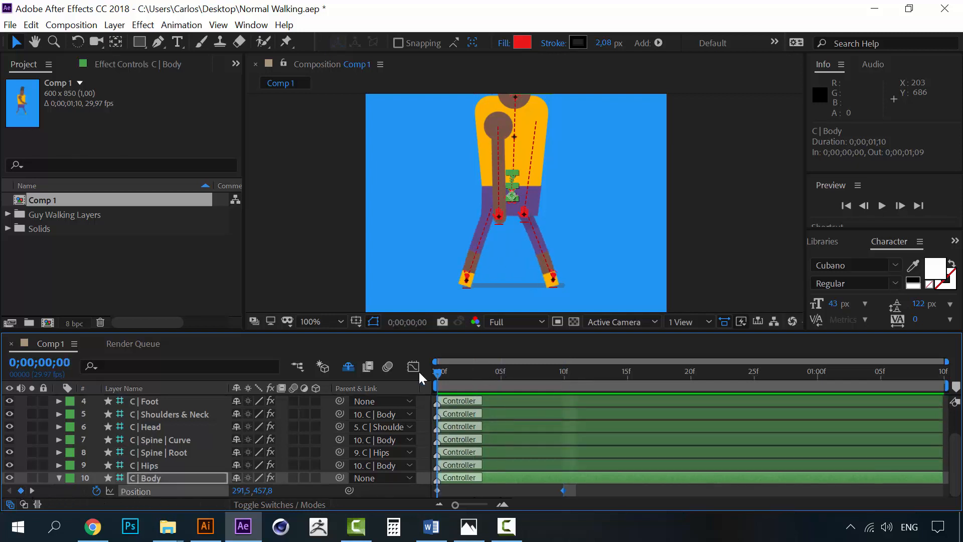
click(441, 489)
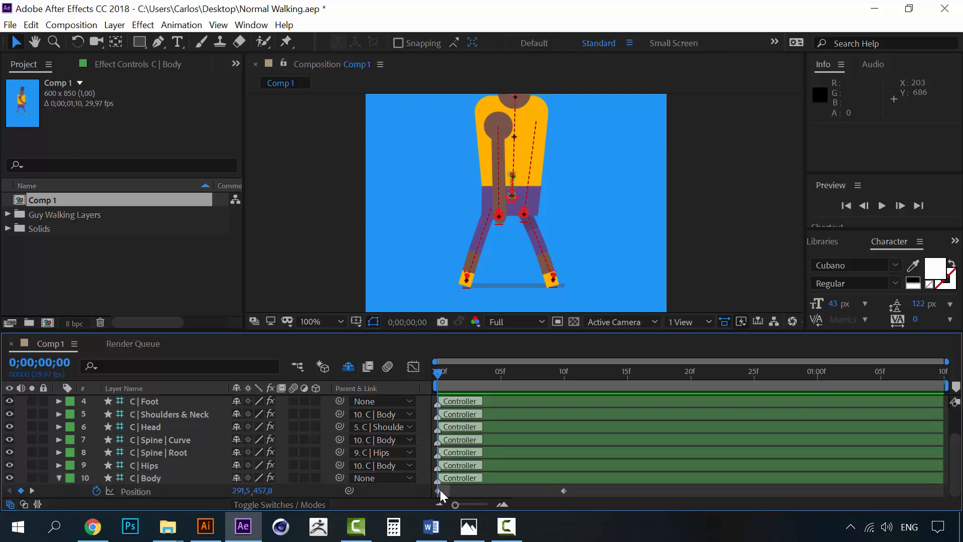
click(440, 490)
key(Up)
key(Up)
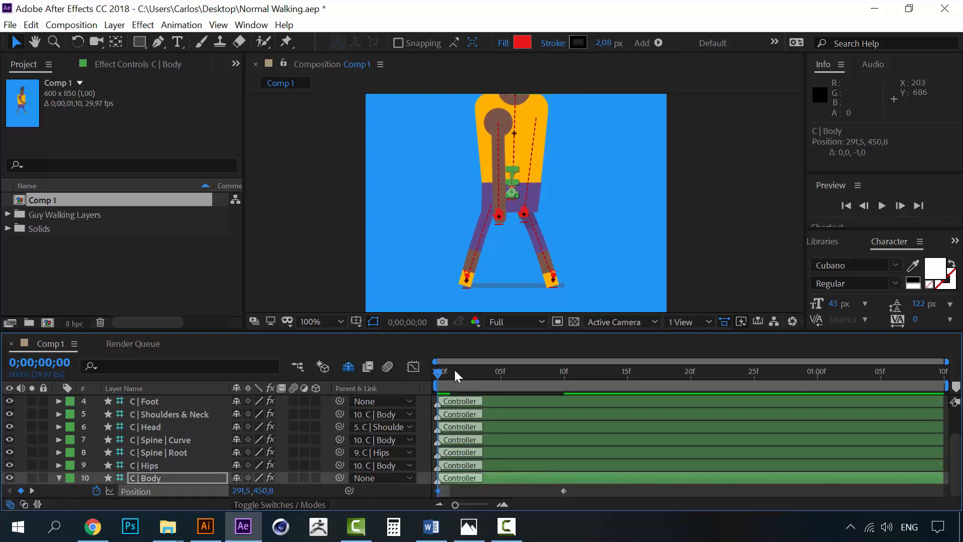
key(space)
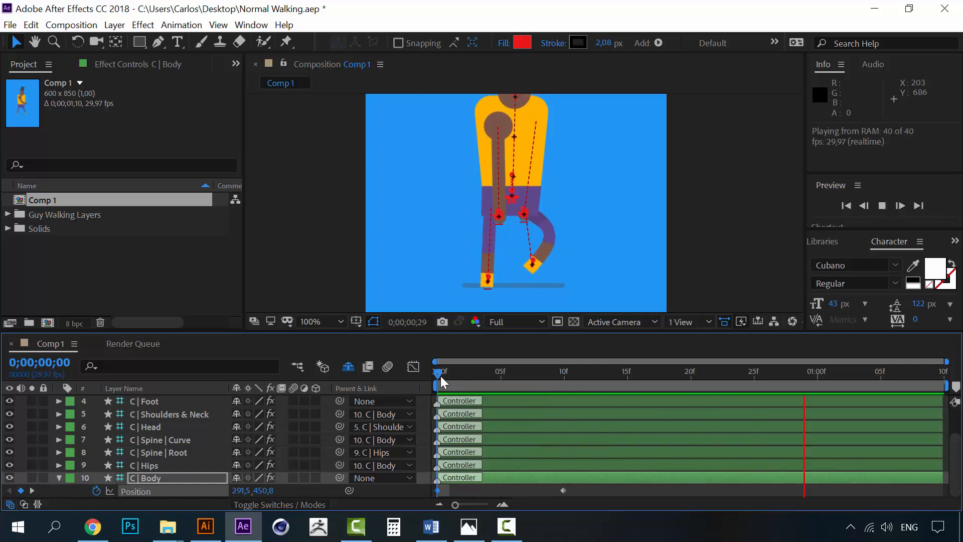
Copy the first C | Body position keyframe to frame 20.
drag(449, 371, 692, 363)
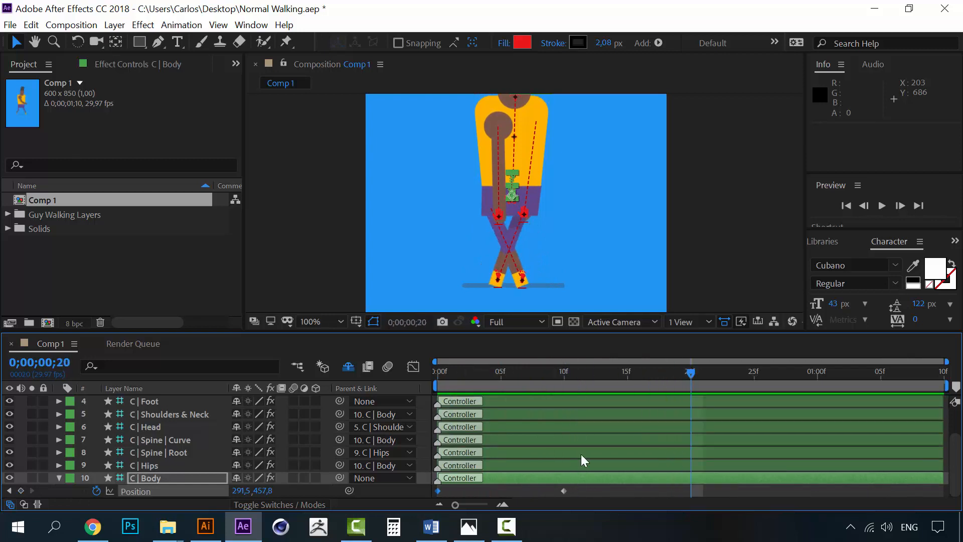
click(439, 491)
key(ctrl+c)
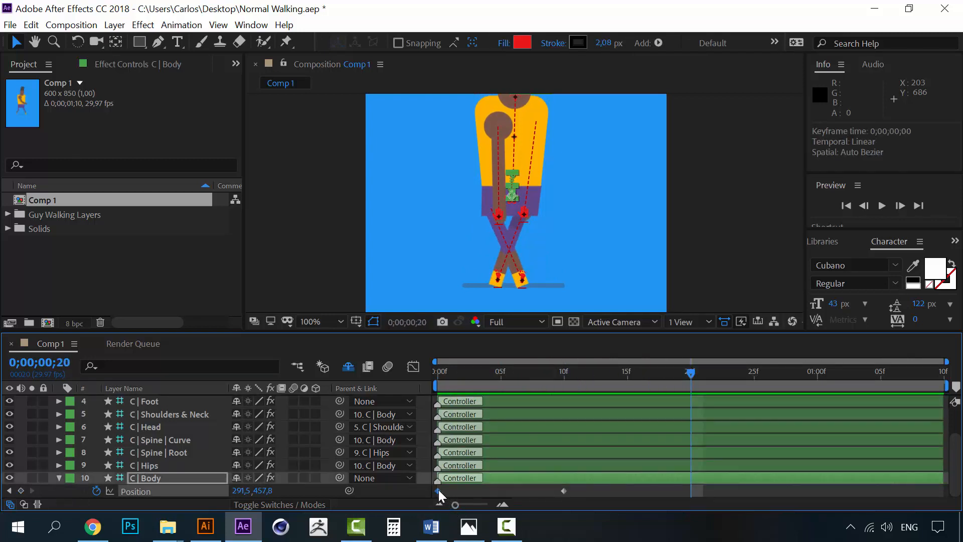
key(ctrl+v)
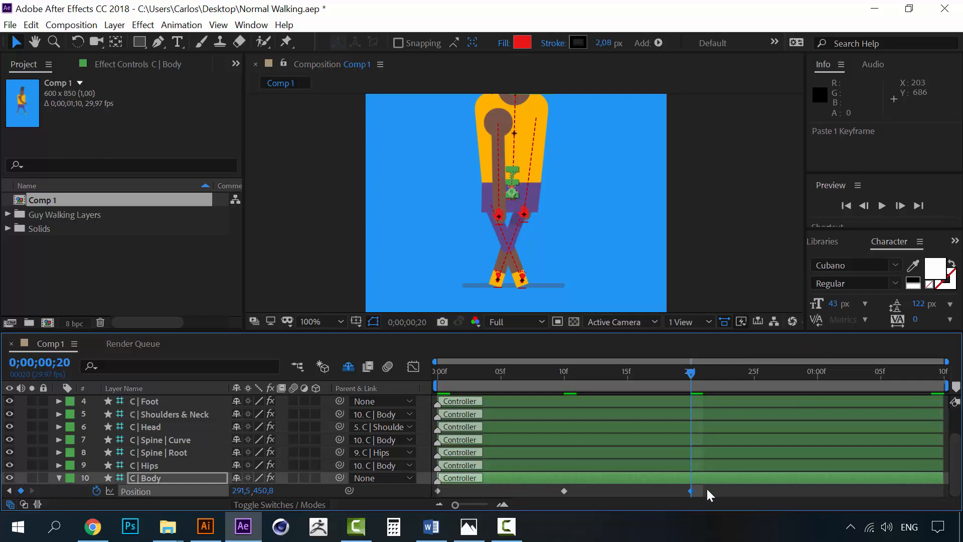
click(706, 487)
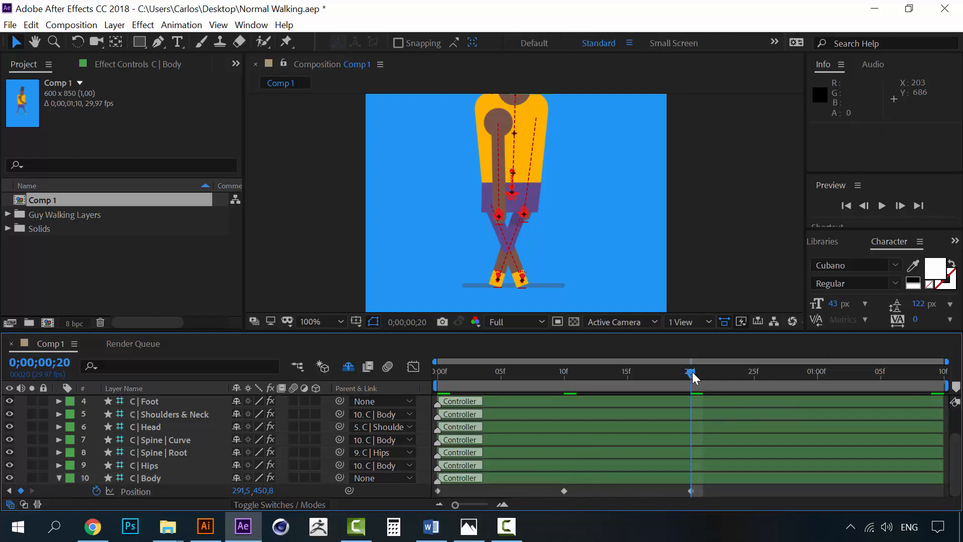
Copy the C | Body position keyframe at frame 10 to 0;00;01;00.
drag(693, 372, 817, 370)
click(566, 491)
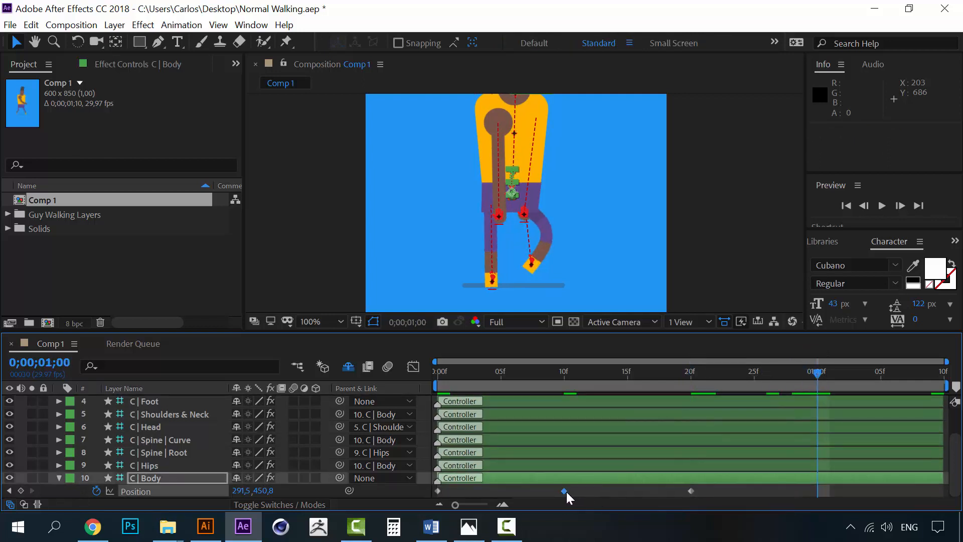
key(ctrl+c)
key(ctrl+v)
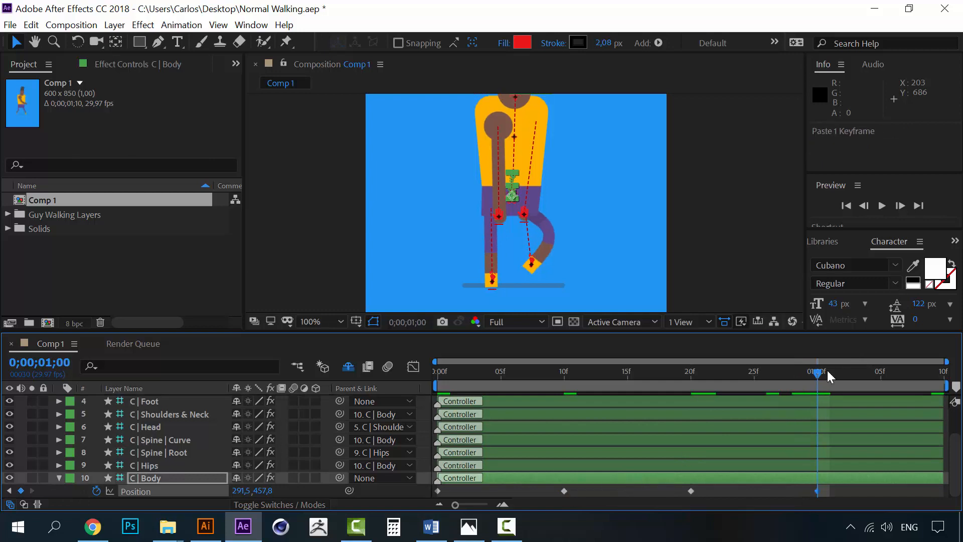
Copy the C | Body position keyframe at frame 20 to 0;00;01;09 and preview the body's bounce.
drag(835, 373, 932, 372)
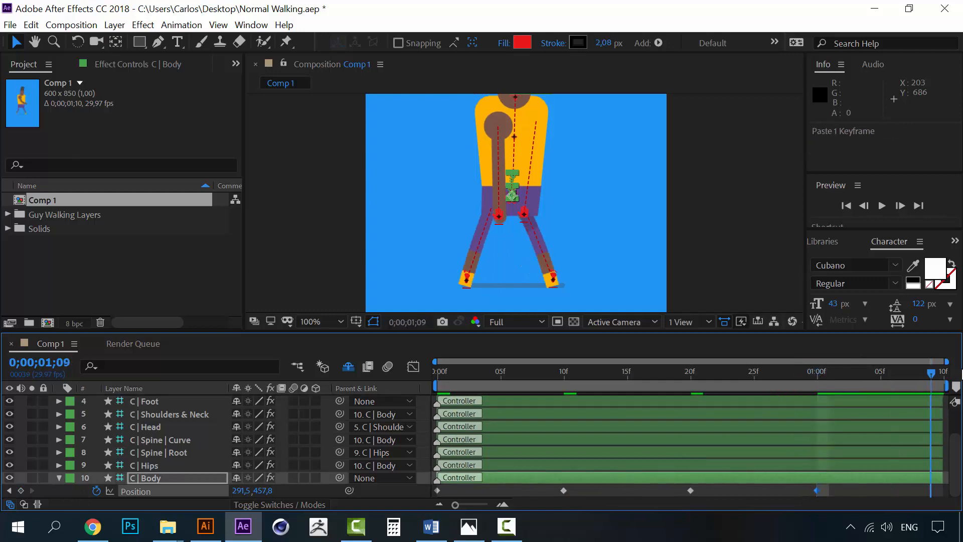
click(692, 492)
key(ctrl+c)
key(ctrl+v)
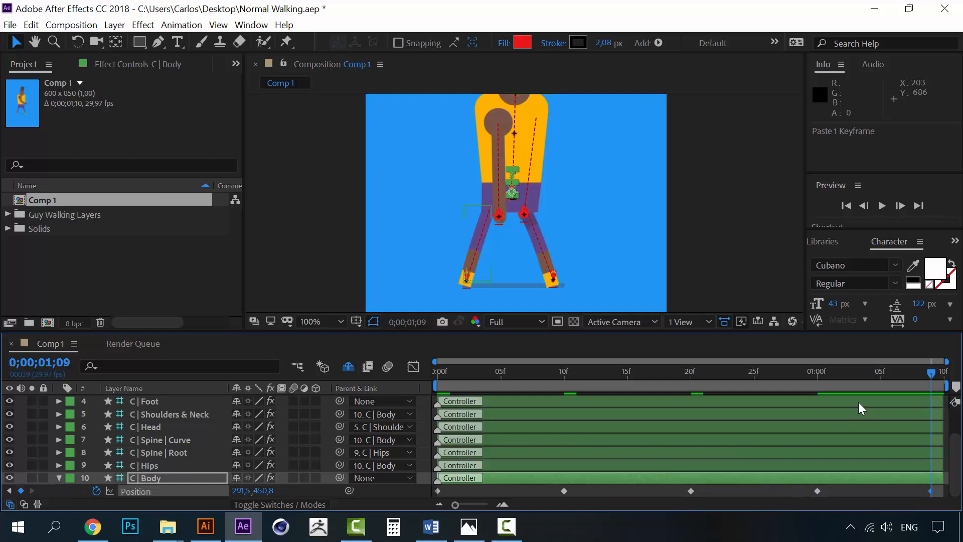
key(space)
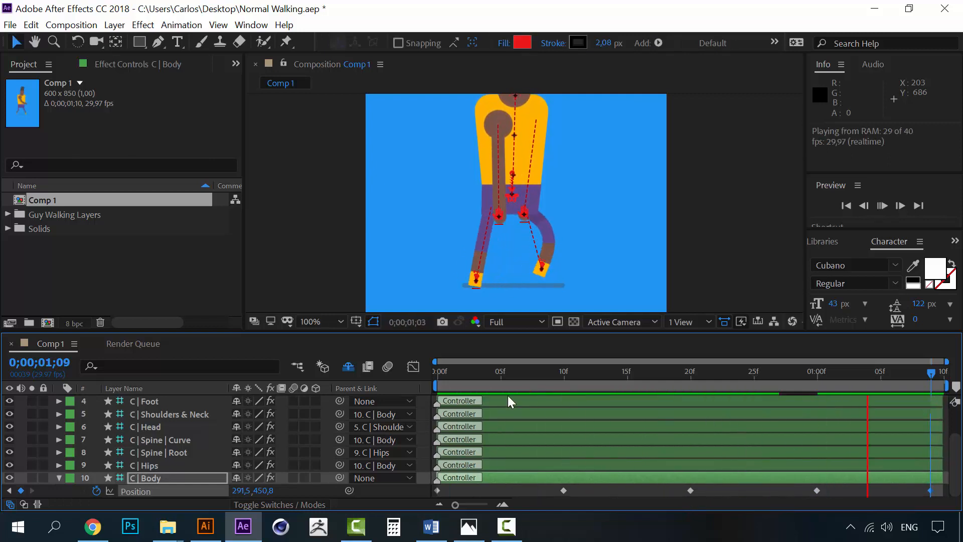
click(444, 371)
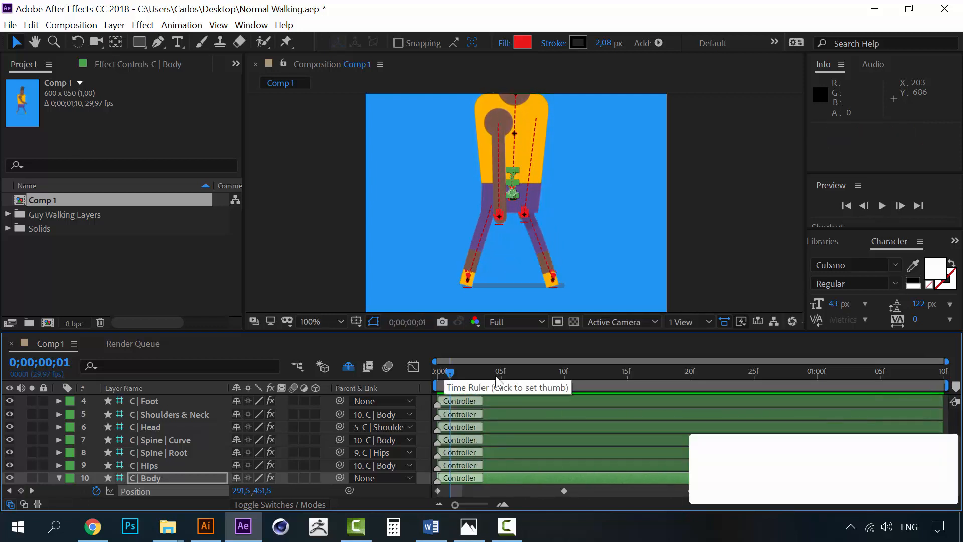
drag(496, 375, 463, 372)
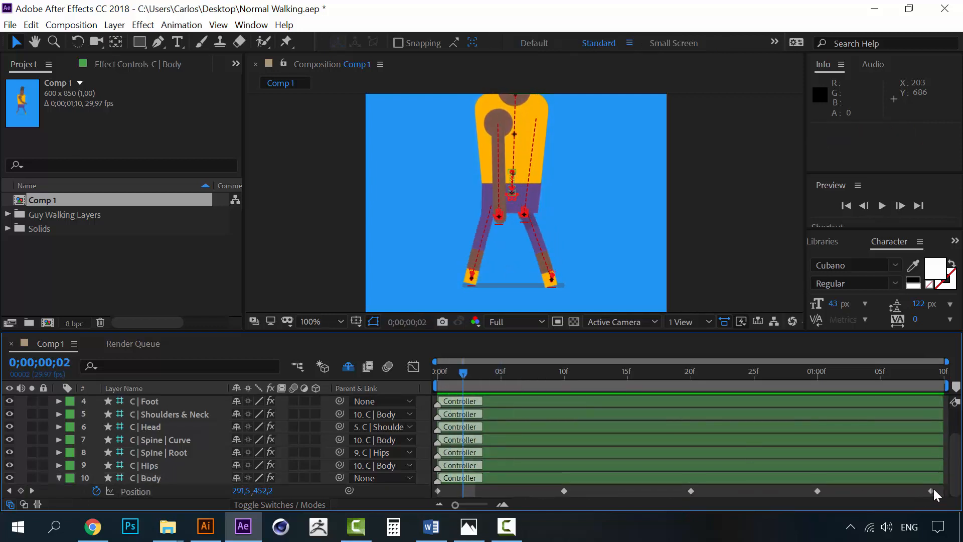
Apply Easy Ease to all five C | Body position keyframes.
mouse_move(935, 487)
mouse_down()
mouse_move(534, 513)
mouse_move(418, 497)
mouse_up()
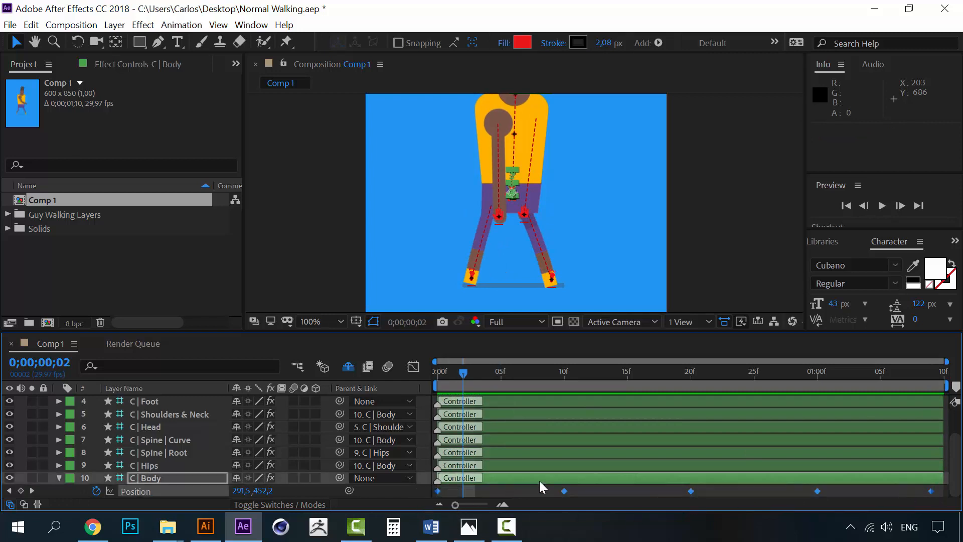
right_click(568, 487)
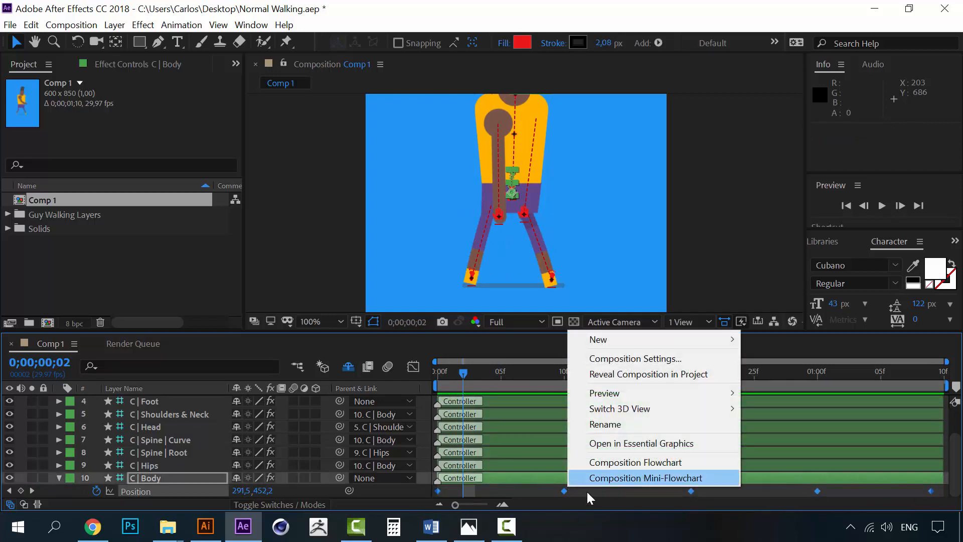
right_click(565, 491)
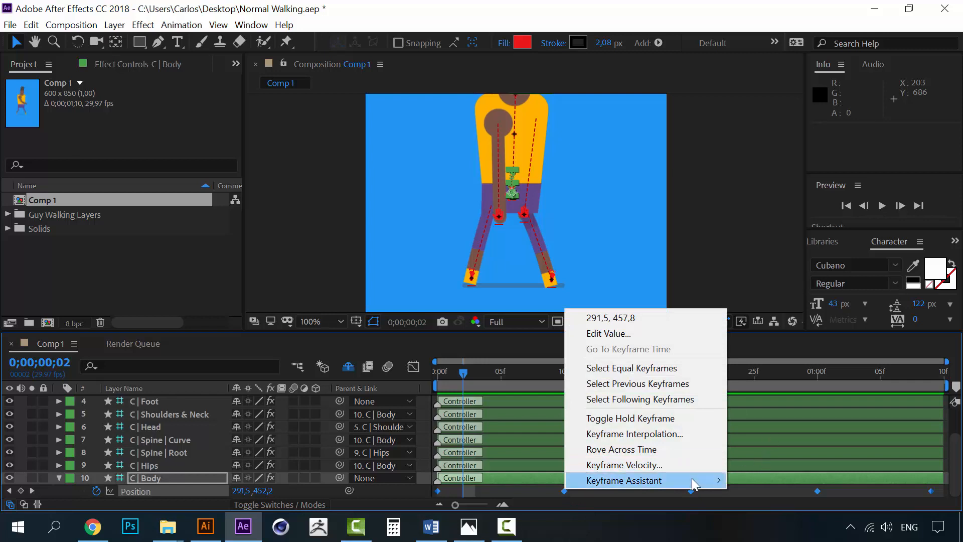
mouse_move(691, 480)
click(793, 391)
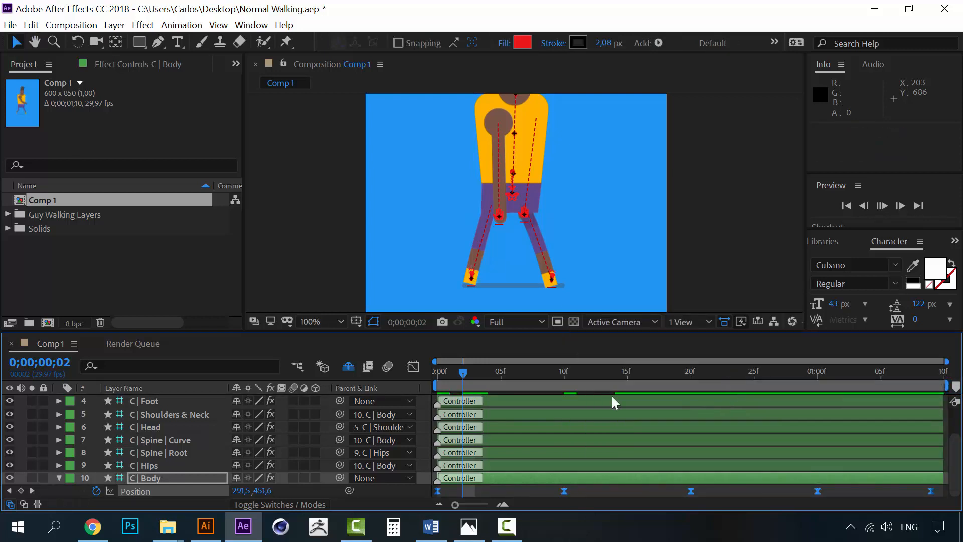
Preview the eased body motion from the first frame and return to frame 0.
key(space)
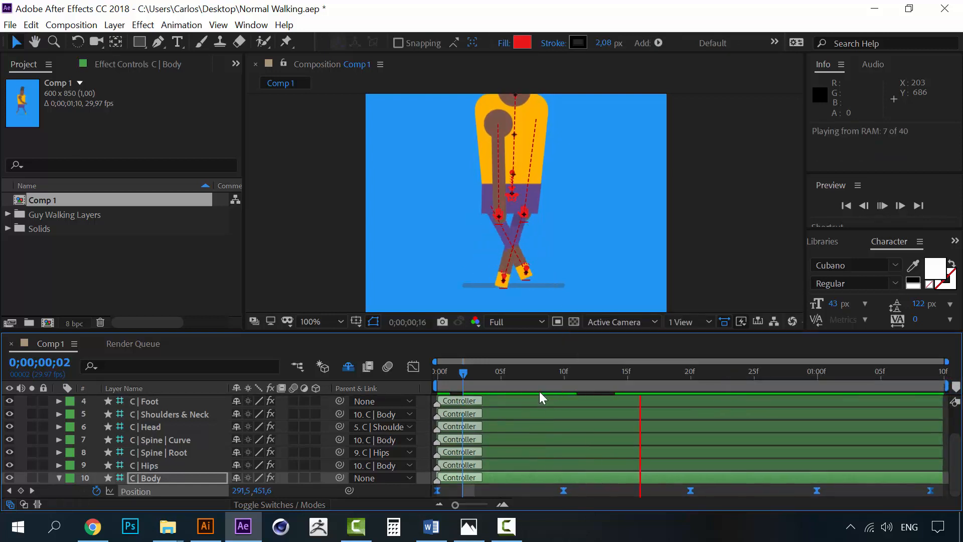
click(439, 376)
key(space)
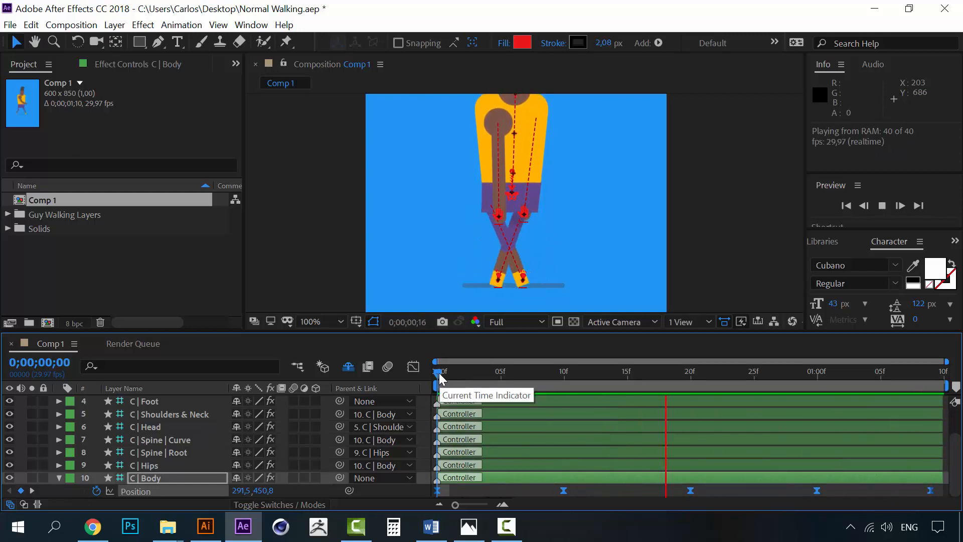
click(438, 372)
Collapse the C | Body properties and add a position keyframe to C | Hand at frame 0.
key(h)
drag(479, 162, 488, 203)
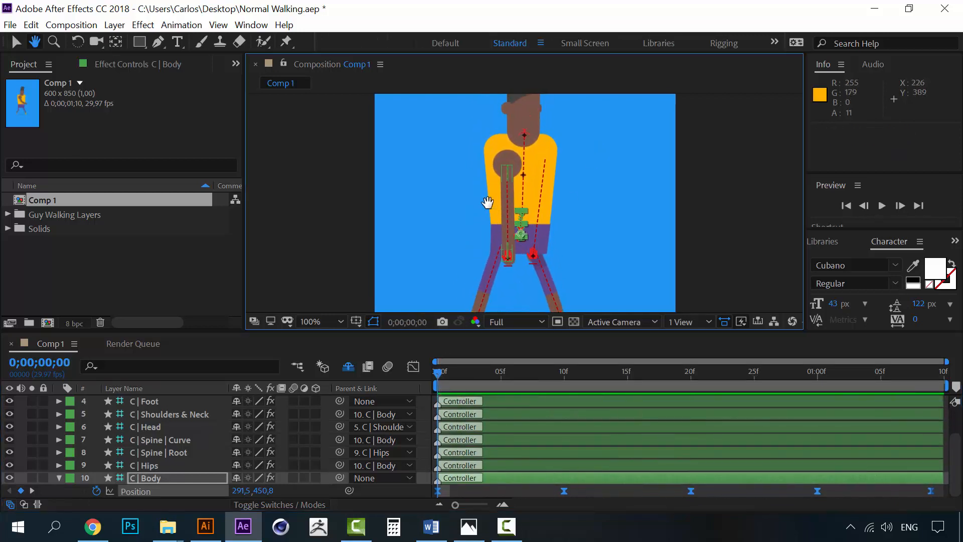
key(v)
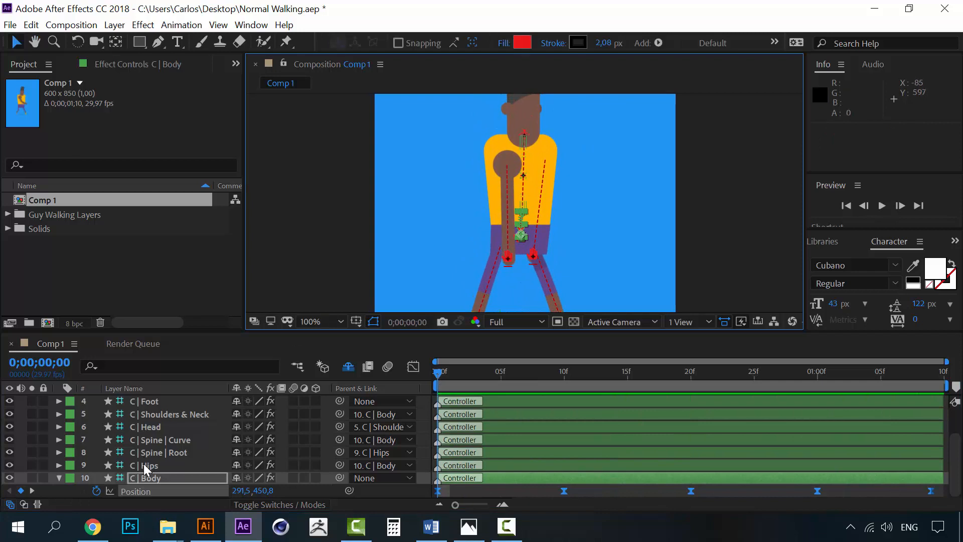
click(58, 478)
scroll(160, 439, up, 2)
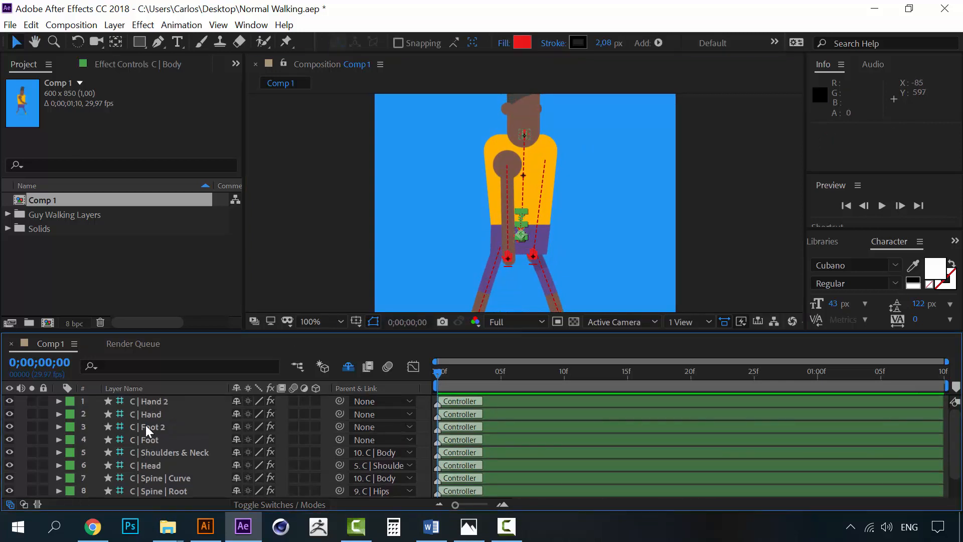
click(153, 417)
click(161, 400)
click(157, 412)
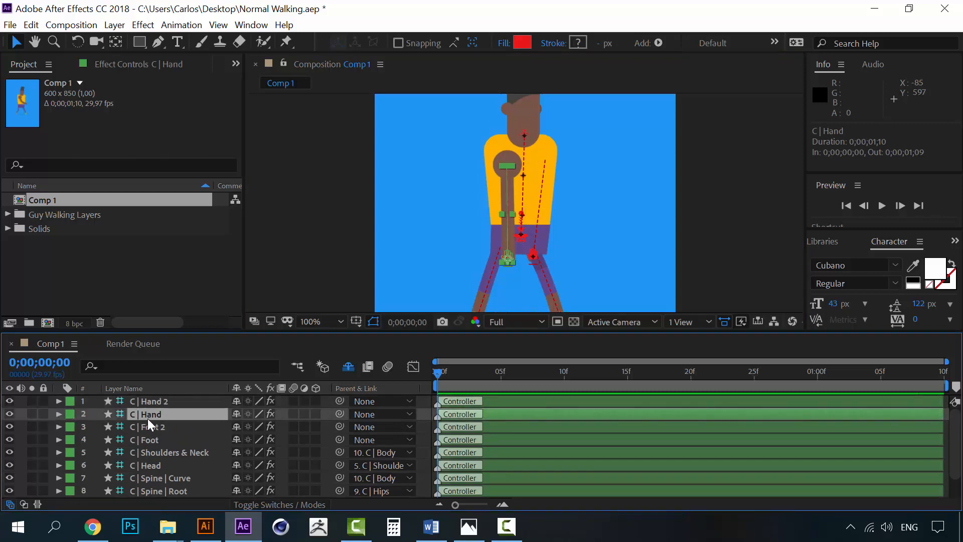
key(p)
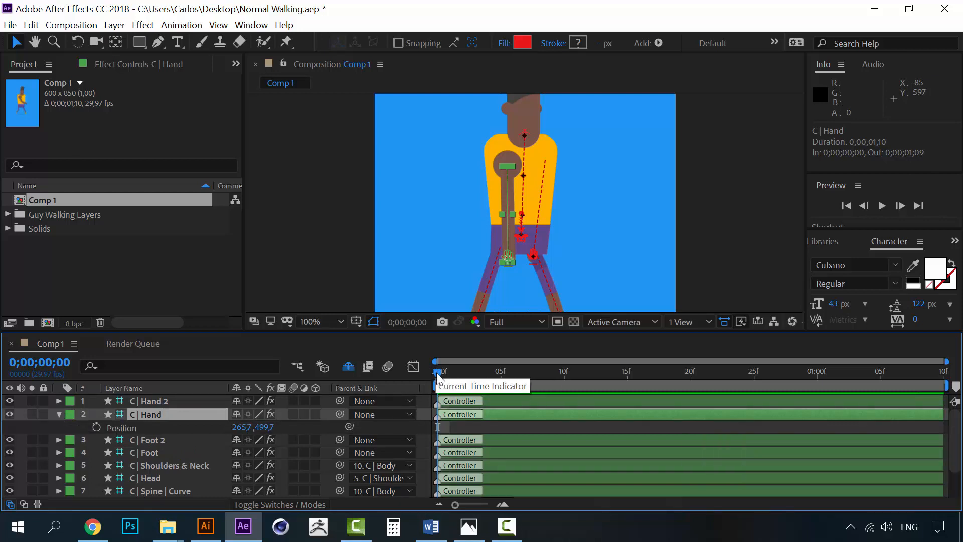
click(96, 428)
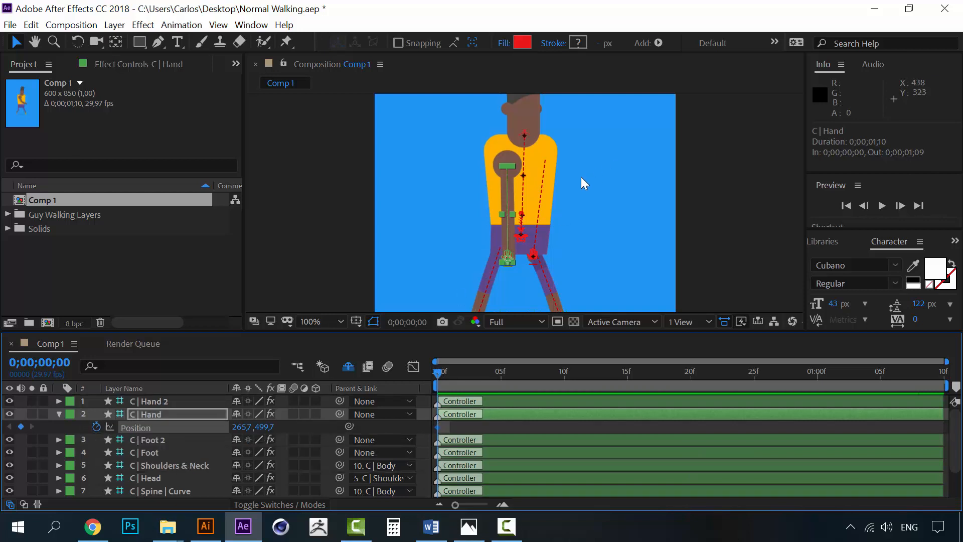
Swing the arm forward at frame 0 by moving C | Hand to 378,7, 422,7.
scroll(501, 266, up, 1)
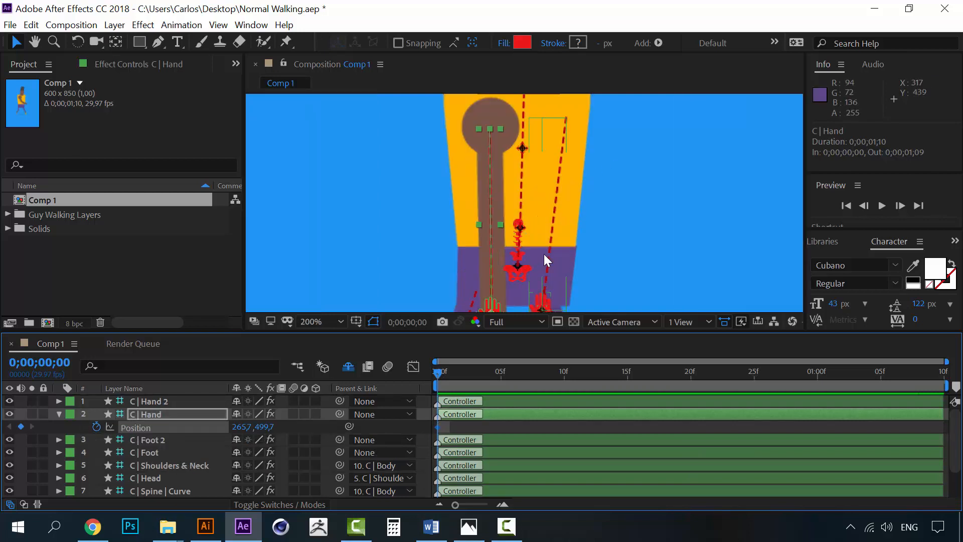
key(h)
drag(544, 258, 524, 172)
scroll(525, 191, down, 1)
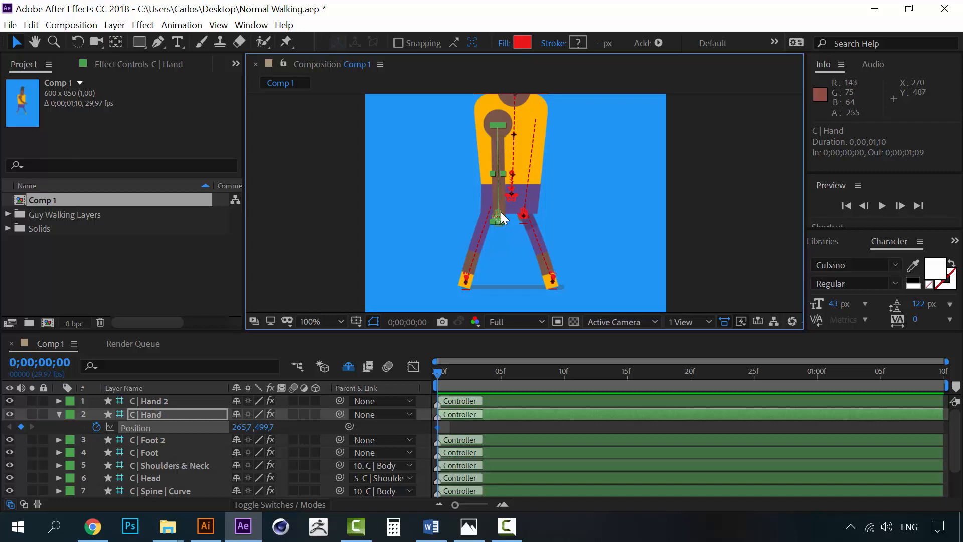
drag(501, 211, 557, 173)
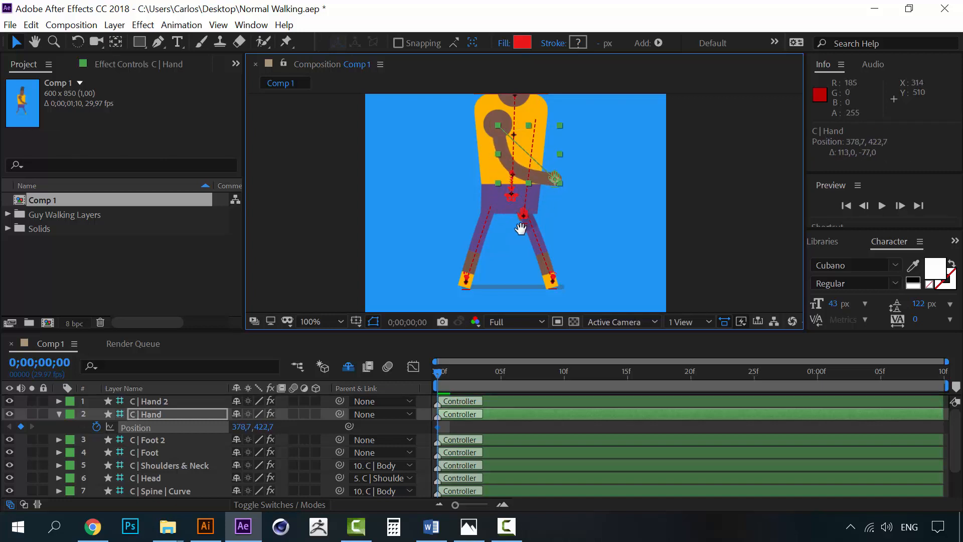
key(h)
drag(518, 228, 519, 258)
key(v)
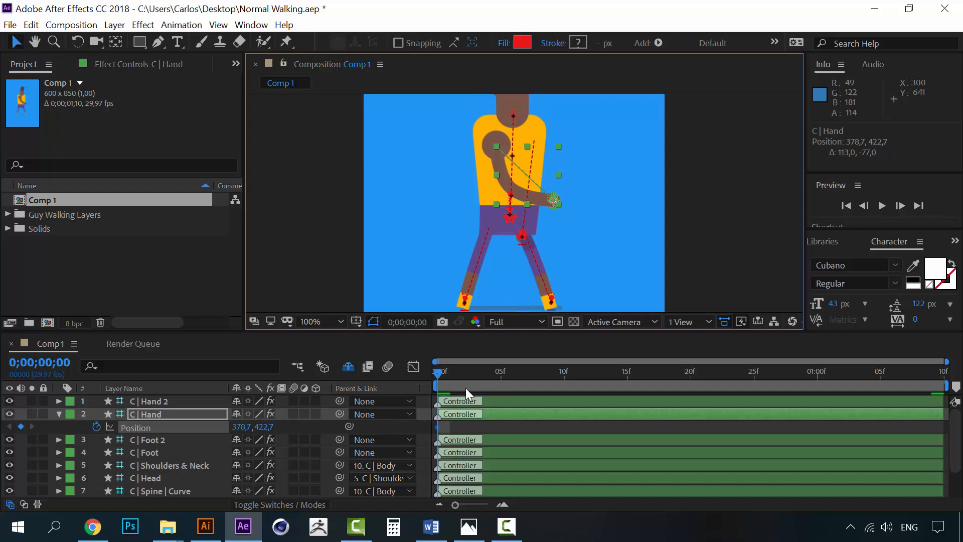
Keyframe the arm swung back at frame 20 by moving C | Hand to 249,7, 489,7.
drag(438, 373, 685, 357)
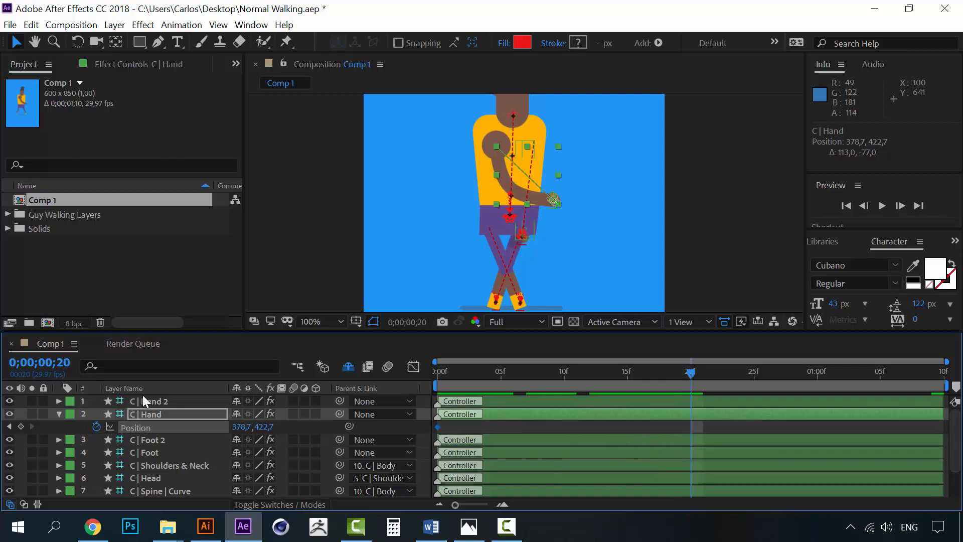
drag(552, 203, 488, 240)
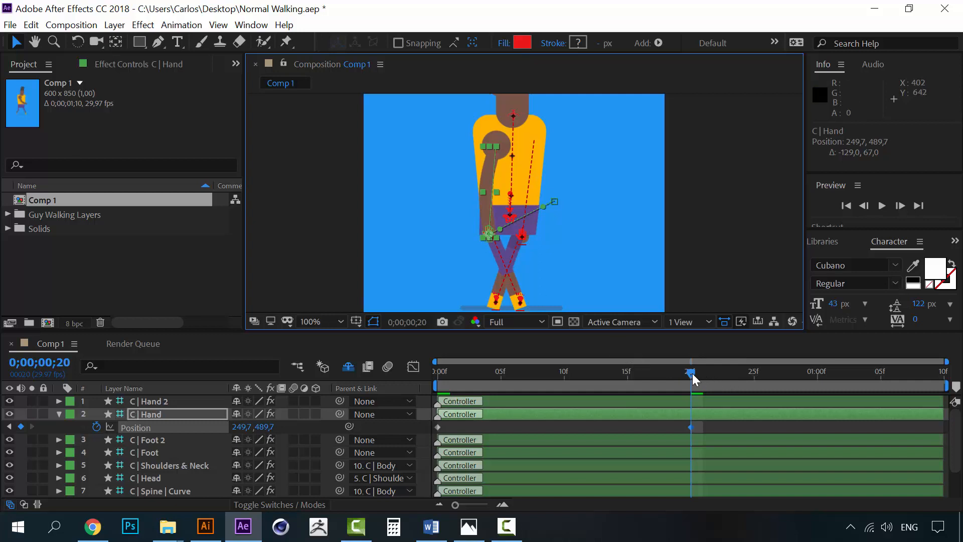
Copy the frame 0 position keyframe of C | Hand to 0;00;01;09 and preview the arm swing from the first frame.
drag(693, 373, 931, 374)
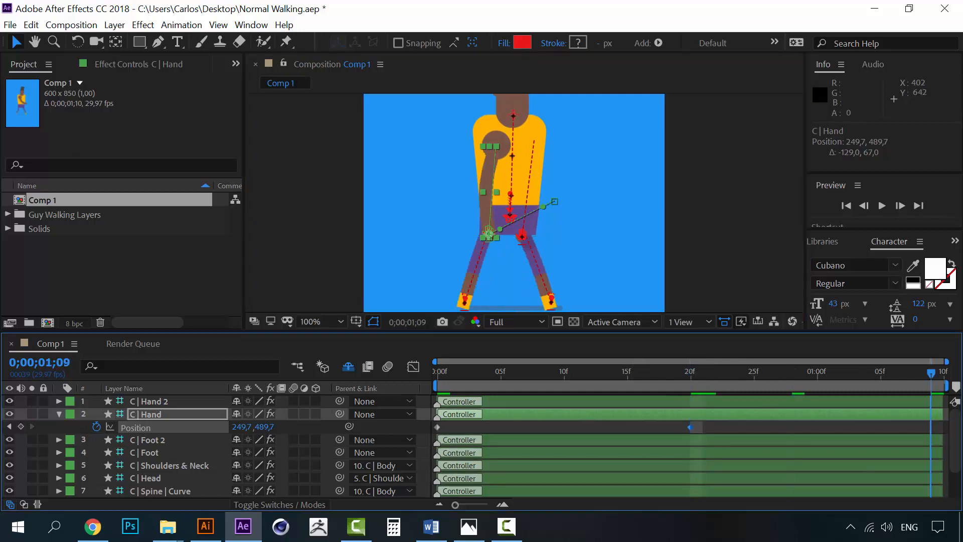
click(436, 430)
key(ctrl+c)
key(ctrl+v)
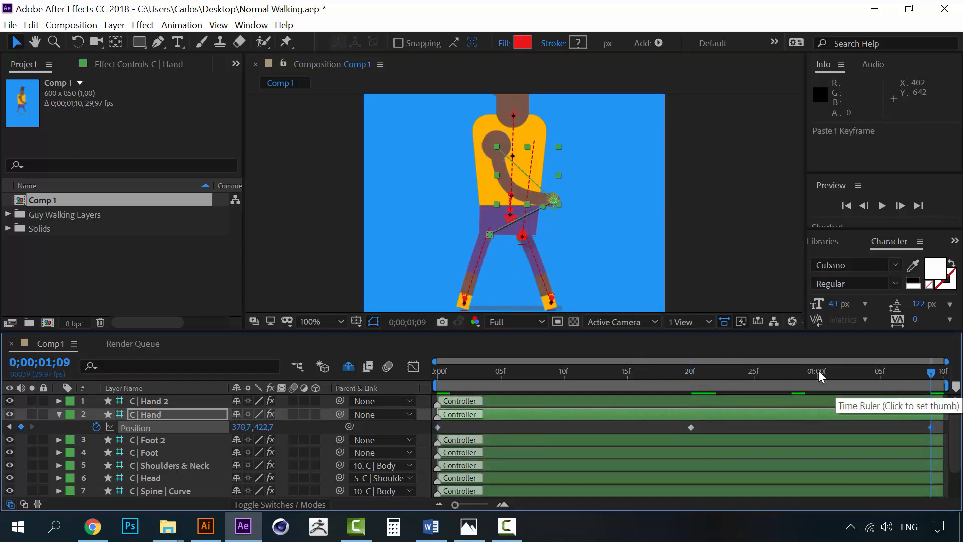
drag(670, 376, 430, 378)
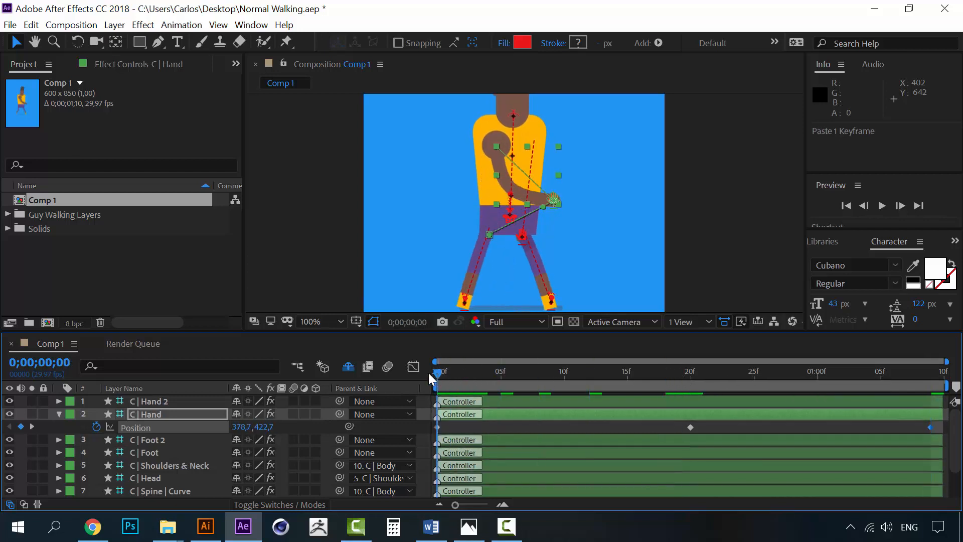
key(space)
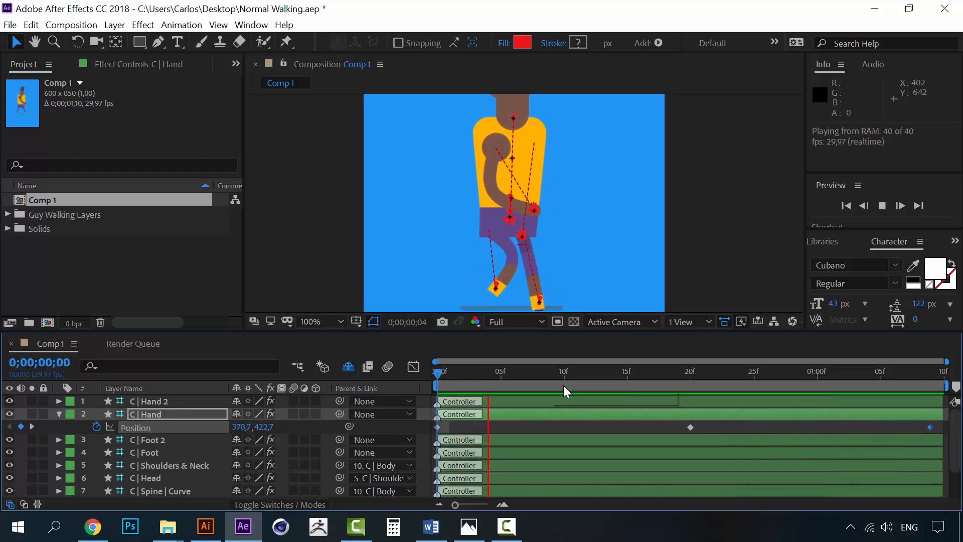
click(589, 372)
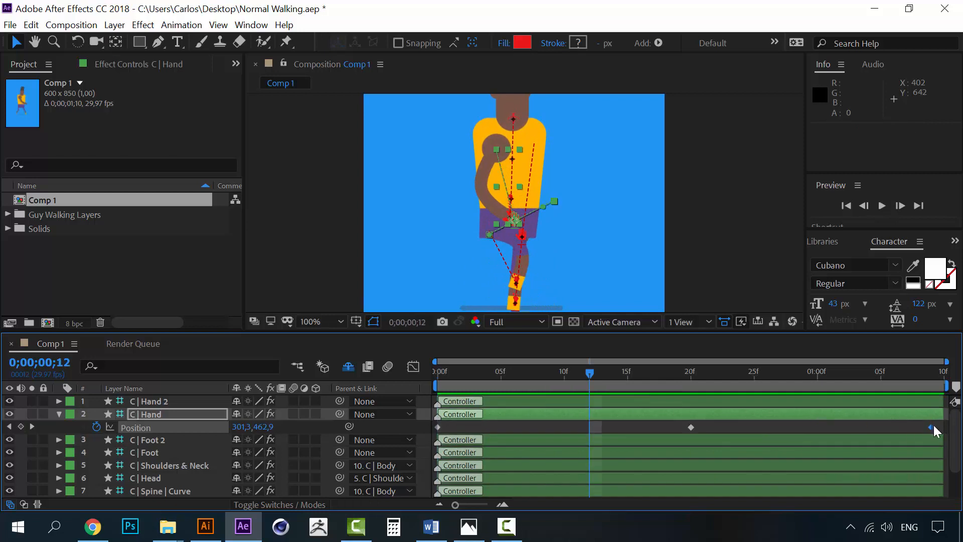
Apply Easy Ease to all three C | Hand position keyframes and preview the arm swing from frame 0.
drag(942, 425, 433, 429)
right_click(692, 427)
mouse_move(787, 421)
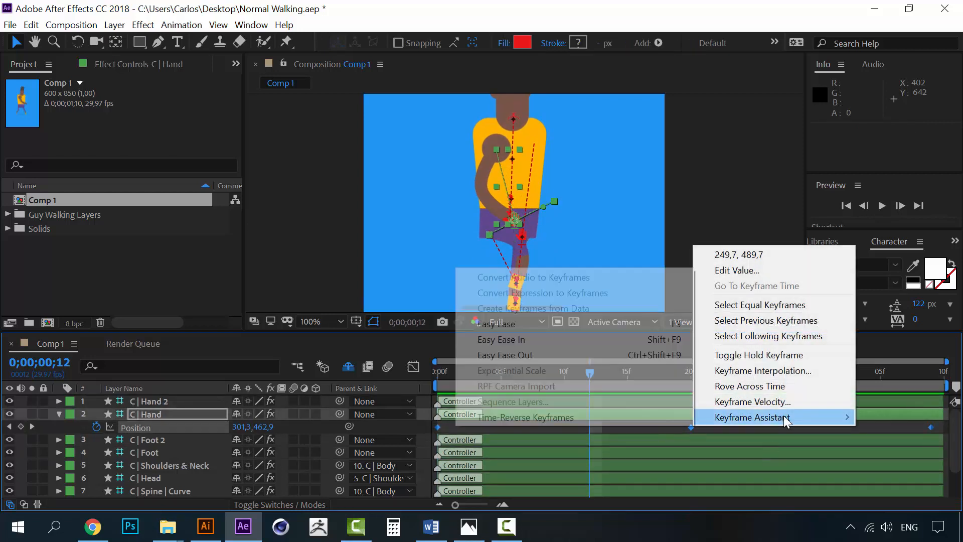
click(558, 326)
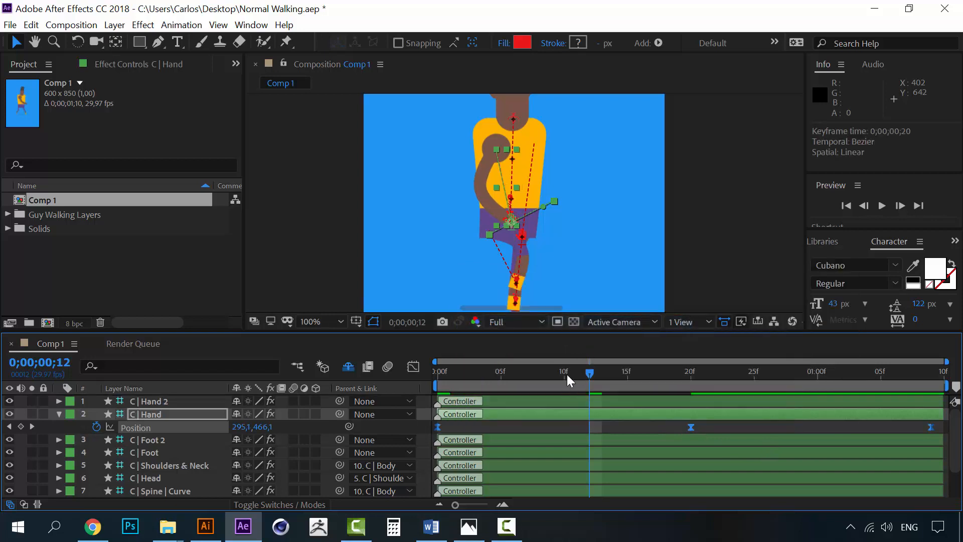
drag(567, 374, 428, 363)
key(space)
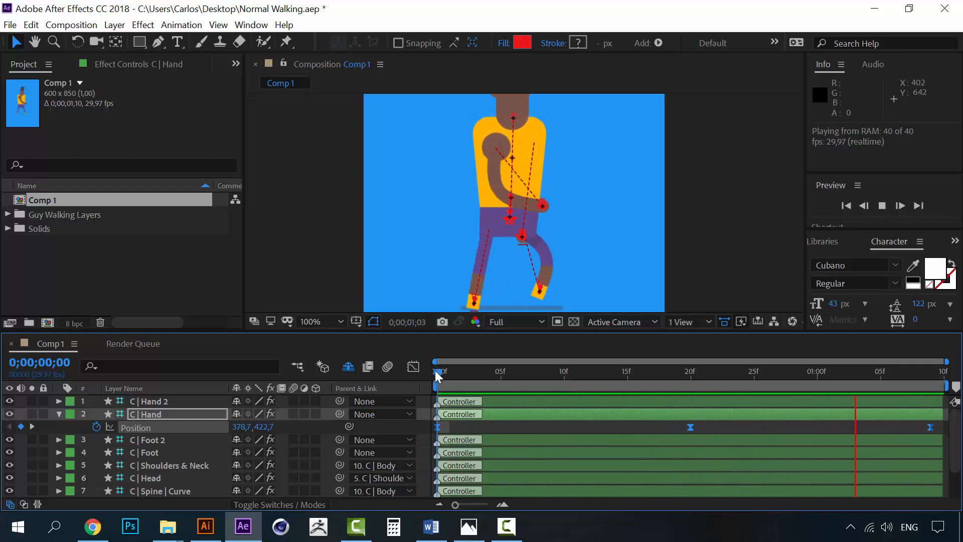
key(space)
key(k)
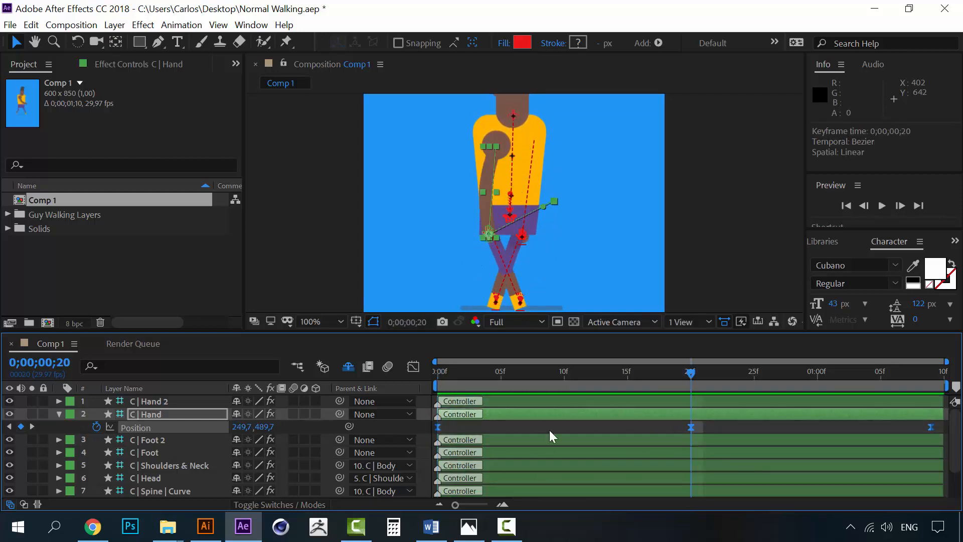
Add a C | Hand position keyframe at frame 15 that holds the current interpolated value.
click(626, 374)
click(651, 426)
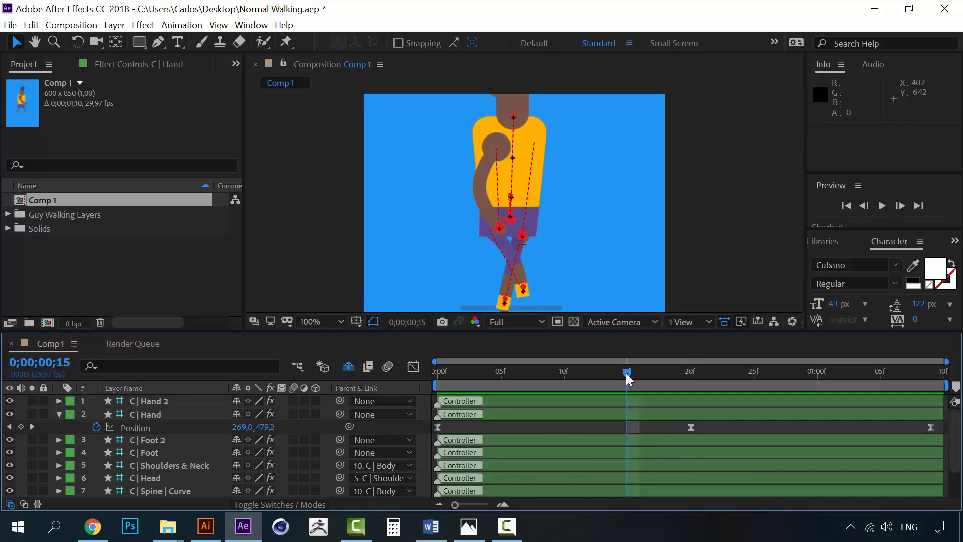
mouse_move(626, 373)
mouse_down()
mouse_move(645, 374)
mouse_move(628, 375)
mouse_up()
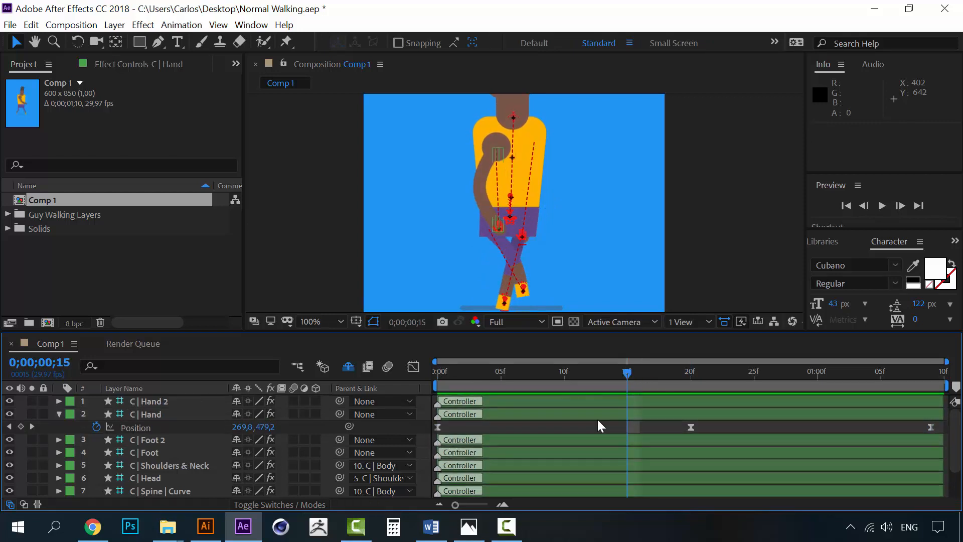
click(23, 426)
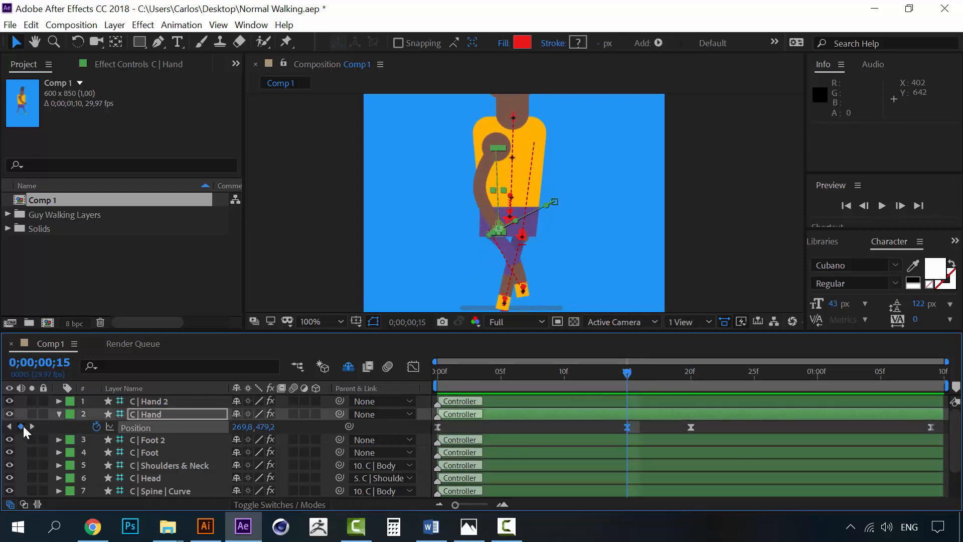
Extend the backward arm swing at frame 20 by nudging C | Hand to position 232,7, 489,7.
drag(673, 377, 688, 372)
key(Left)
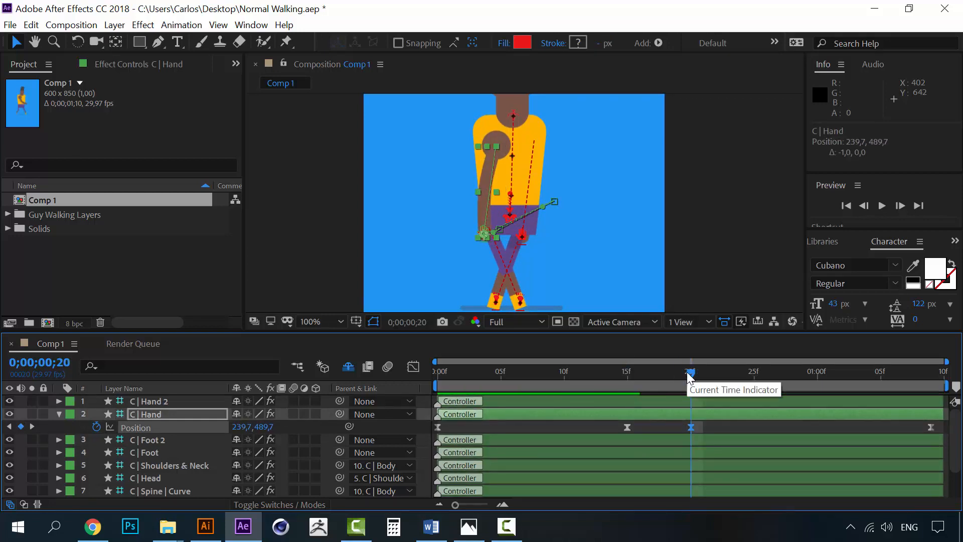
key(Left)
key(Left)
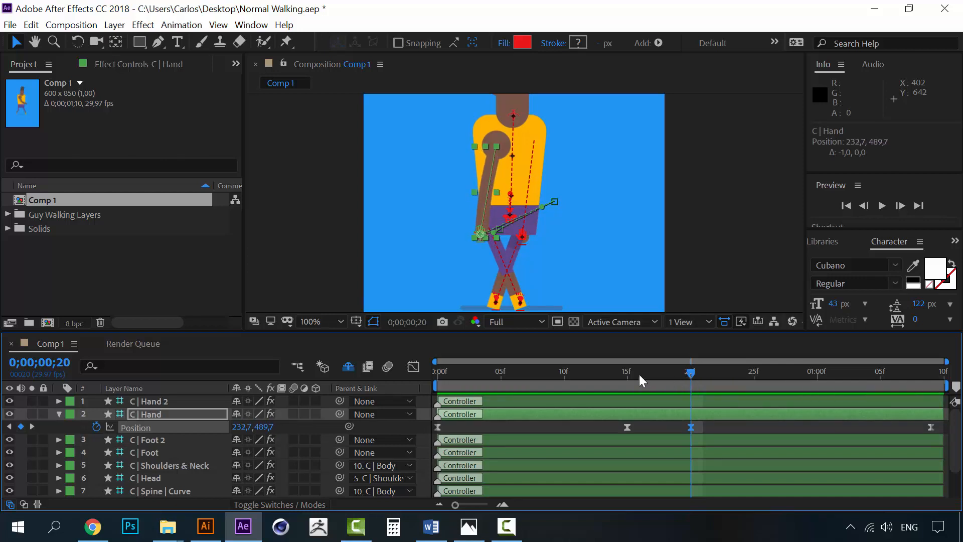
Try the C | Hand keyframe from frame 15 at frame 17 and preview the swing from the first frame.
drag(627, 428, 653, 427)
drag(663, 369, 447, 375)
key(space)
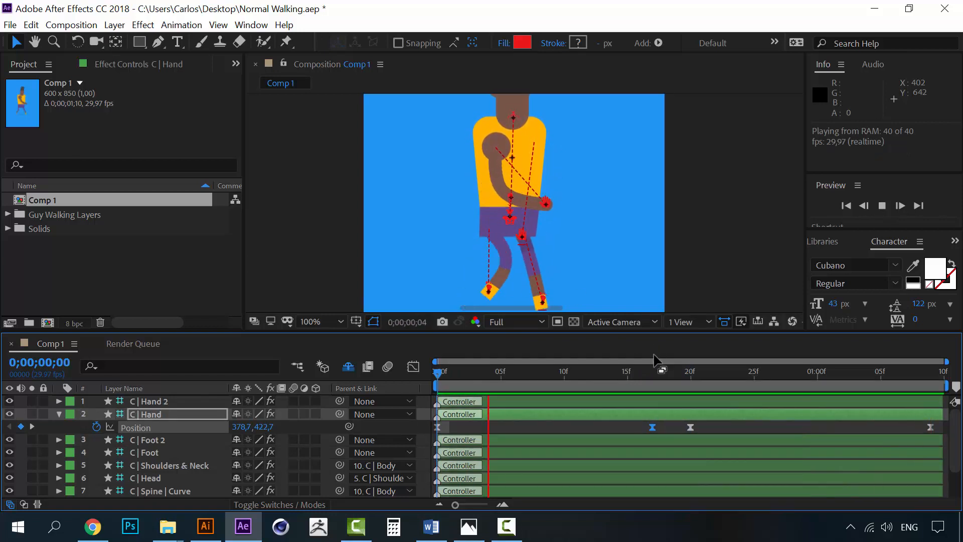
click(658, 387)
Shift the intermediate C | Hand position keyframe to frame 16 and preview the arm swing.
drag(651, 426, 640, 425)
click(576, 371)
key(space)
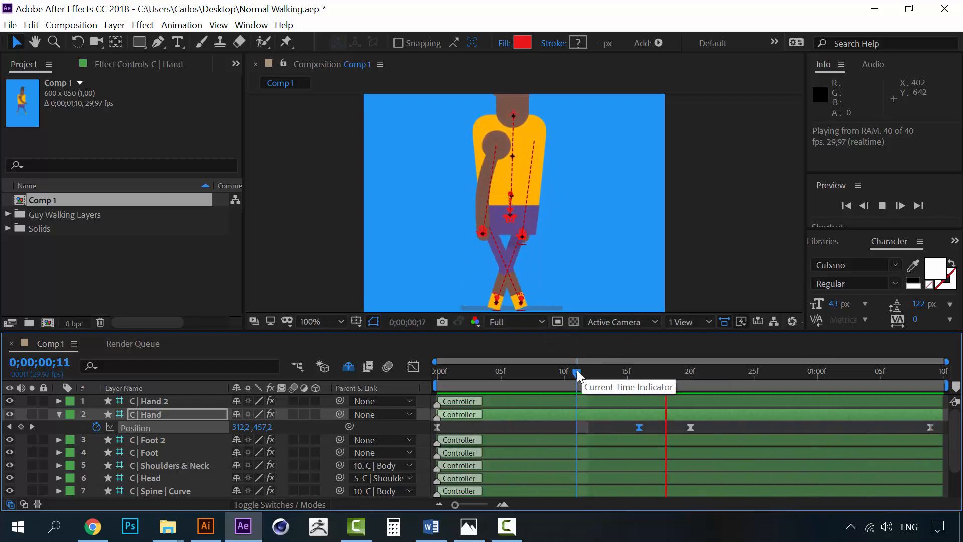
key(space)
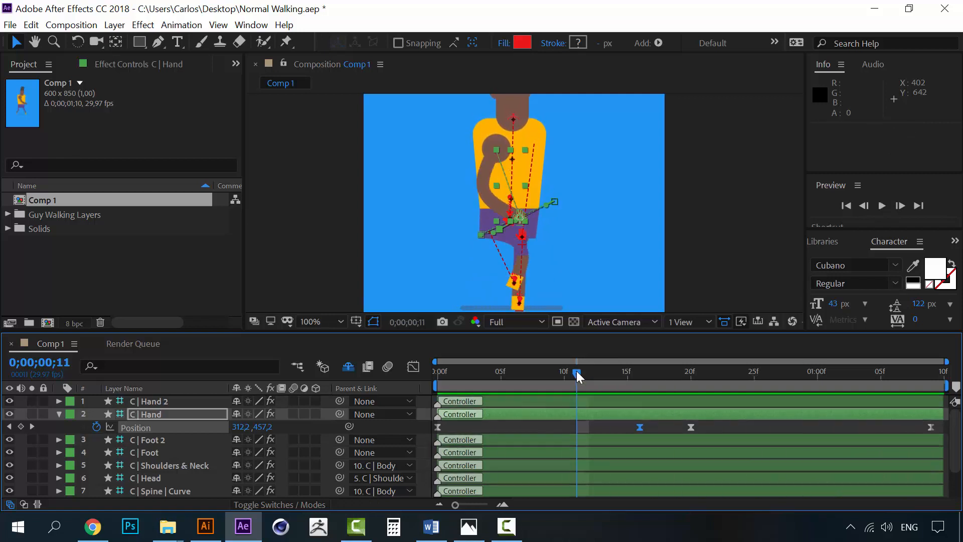
Reveal the position property of C | Hand 2 and add a position keyframe at frame 0.
drag(722, 350, 673, 364)
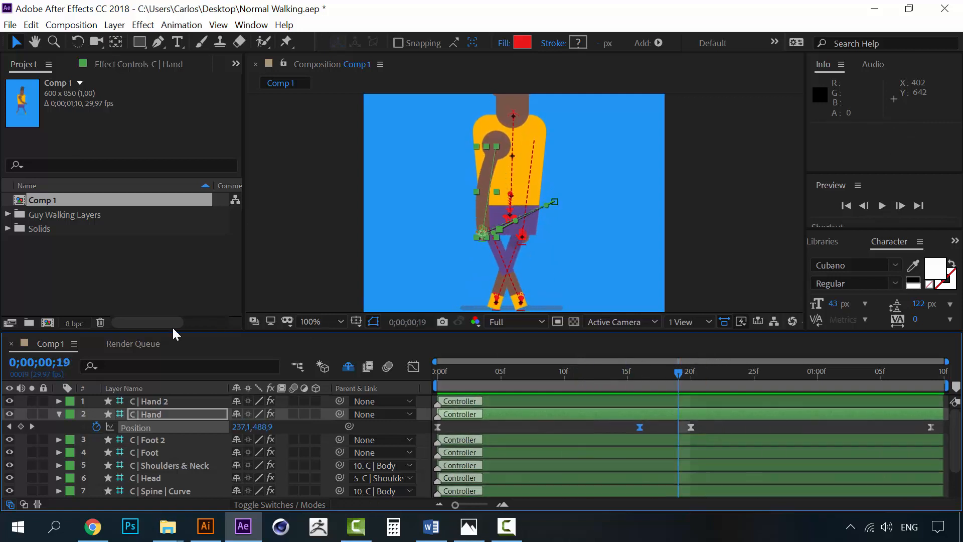
click(150, 406)
key(p)
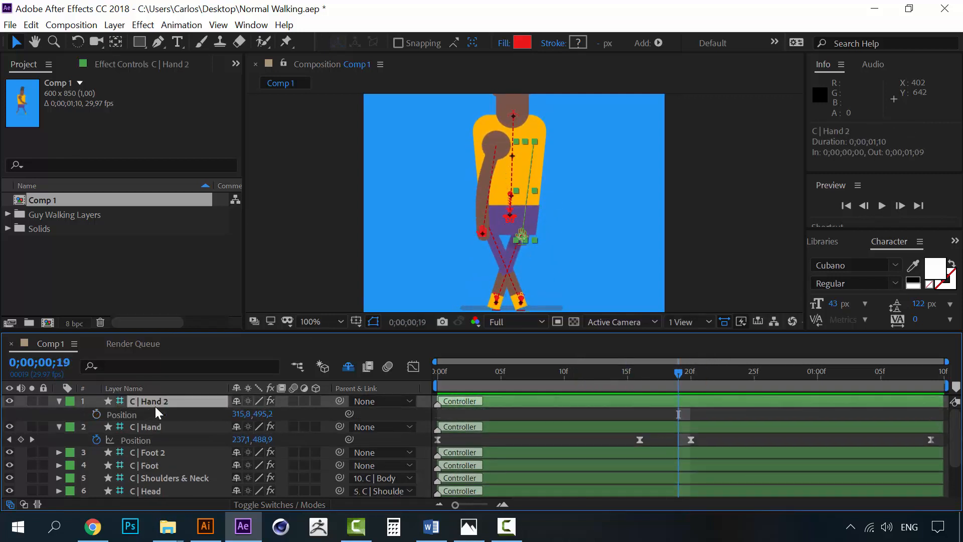
drag(478, 374, 409, 371)
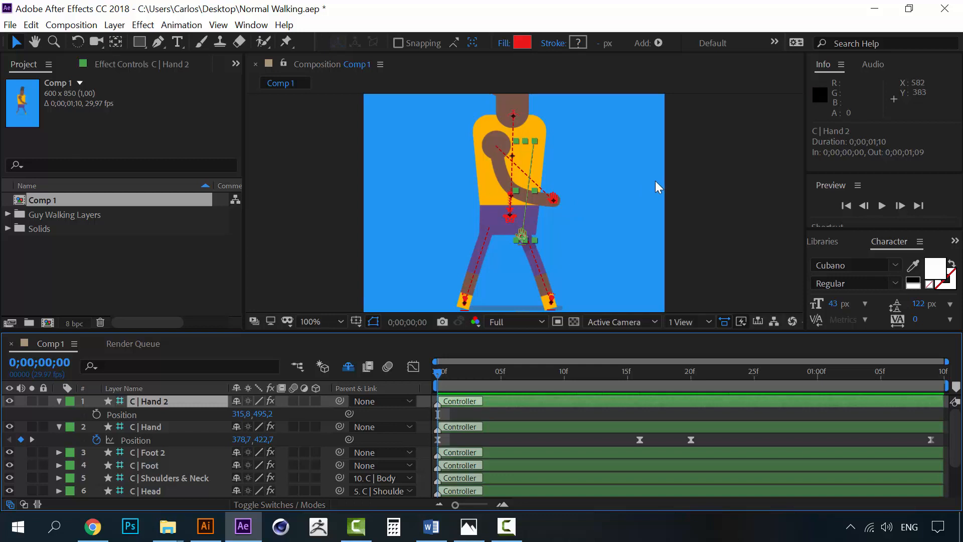
click(97, 414)
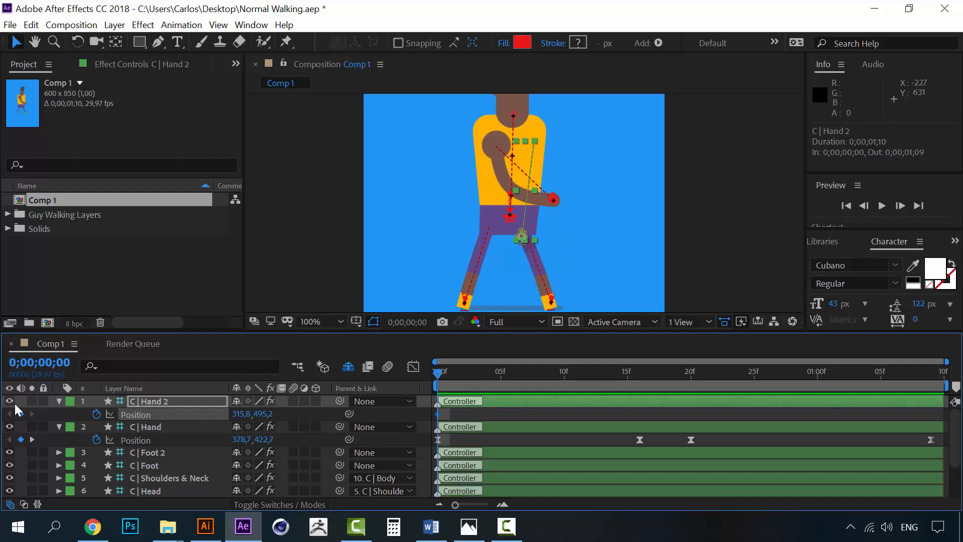
click(29, 400)
click(30, 399)
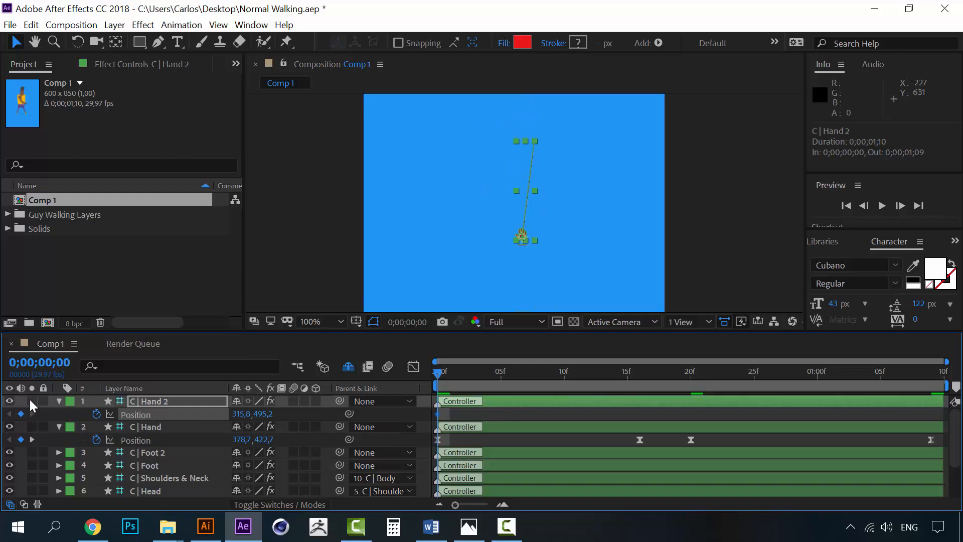
Swing the other arm back at frame 0 by nudging C | Hand 2 to position 269,8, 439,2.
key(Left)
key(Left)
key(Left)
key(Left)
key(Left)
key(Left)
key(Left)
key(Left)
key(Left)
key(Left)
key(Left)
key(Left)
key(Left)
key(Left)
key(Left)
key(Left)
key(Left)
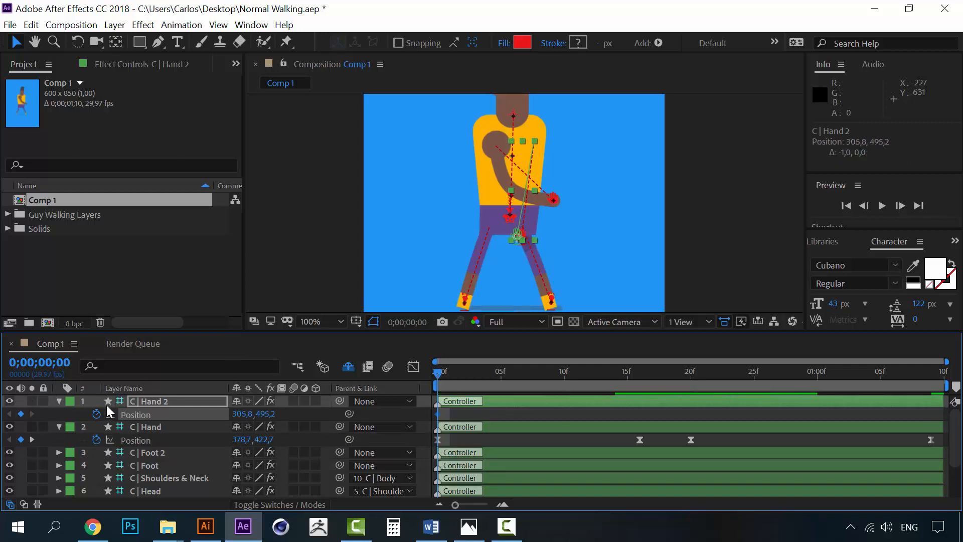
key(Up)
key(Up)
key(Up)
key(Up)
key(Up)
key(Up)
key(Up)
key(Up)
key(Up)
key(Up)
key(Up)
key(Up)
key(Up)
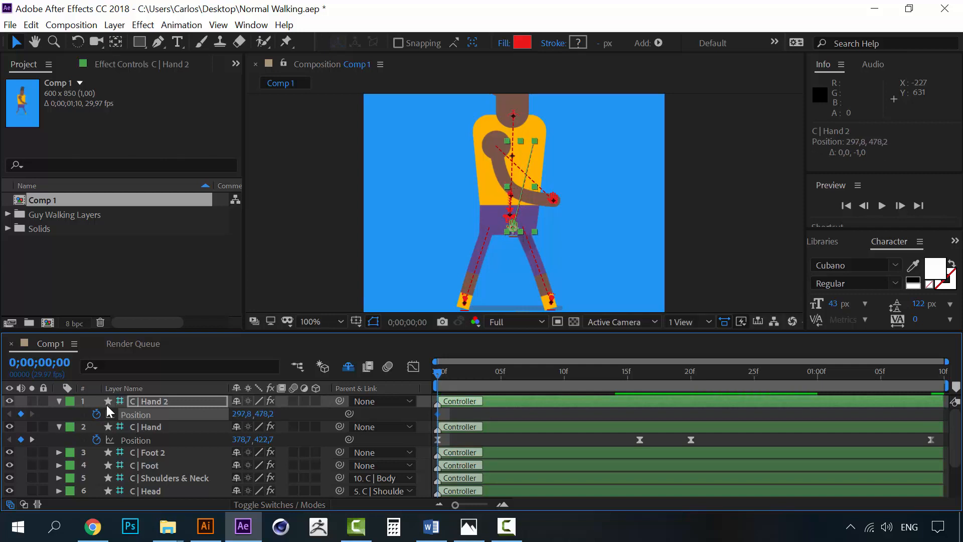
key(Left)
key(Left)
key(Left)
key(Left)
key(Left)
key(Left)
key(Left)
key(Left)
key(Left)
key(Up)
key(Up)
key(Up)
key(Up)
key(Up)
key(Up)
key(Up)
key(Up)
key(Up)
key(Up)
key(Up)
key(Up)
key(Up)
key(Up)
key(Up)
key(Up)
key(Up)
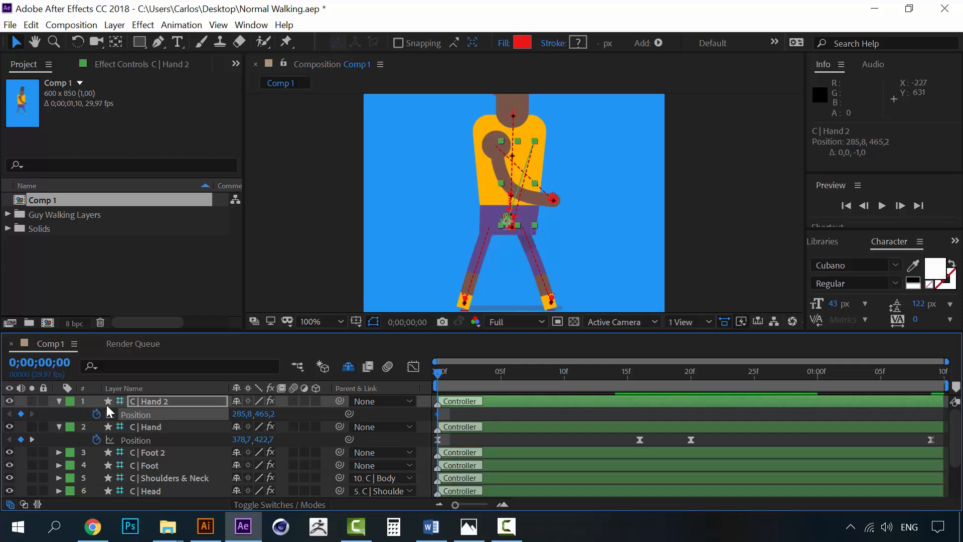
key(Left)
key(Left)
key(Left)
key(Left)
key(Left)
key(Left)
key(Left)
key(Left)
key(Left)
key(Left)
key(Left)
key(Left)
key(Left)
key(Left)
key(Left)
key(Left)
key(Left)
key(Up)
key(Up)
key(Up)
key(Up)
key(Left)
key(Left)
key(Left)
key(Left)
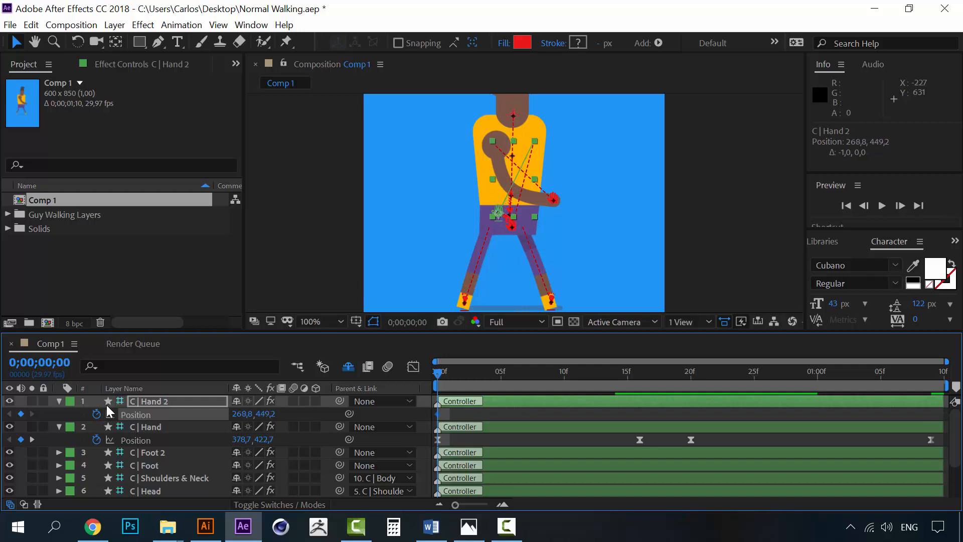
key(Up)
key(Up)
key(Up)
key(Up)
key(Right)
key(Right)
key(Right)
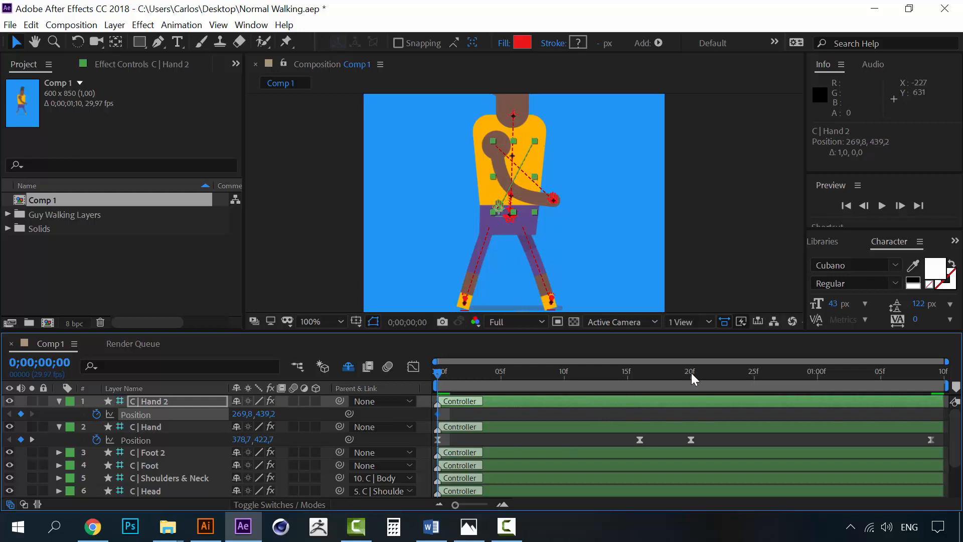
Keyframe C | Hand 2 swung forward to 409,8, 428,2 at frame 20, and copy its frame 0 keyframe to 0;00;01;09.
click(691, 373)
drag(504, 209, 569, 201)
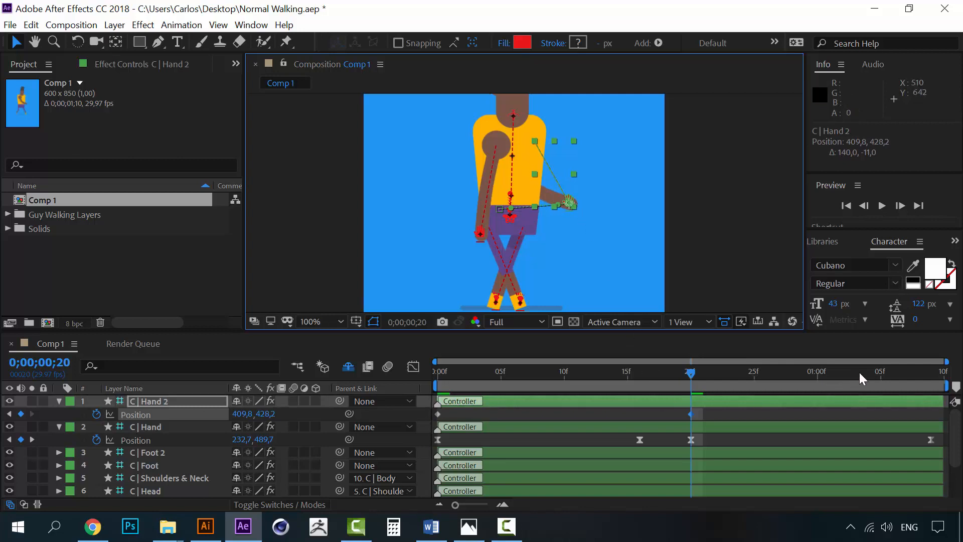
key(space)
click(438, 418)
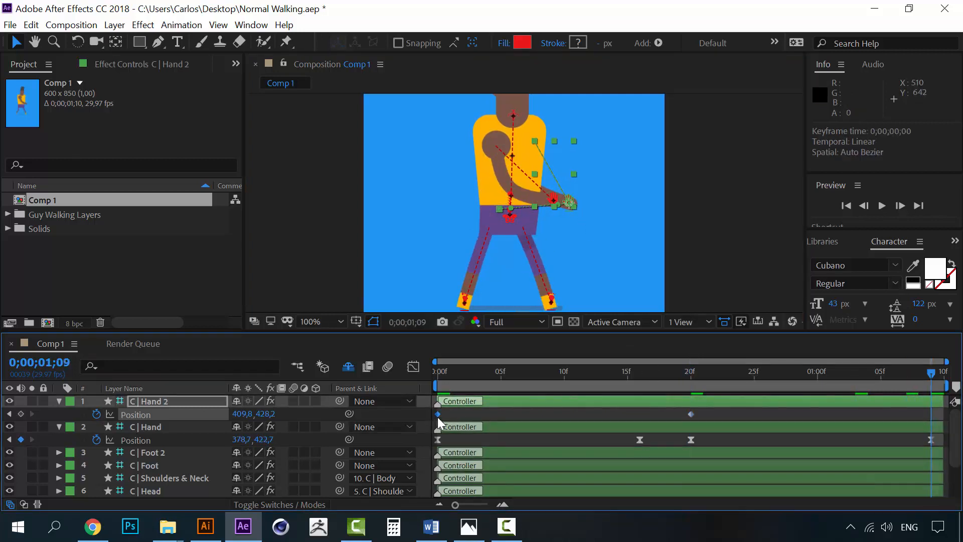
key(ctrl+c)
key(ctrl+v)
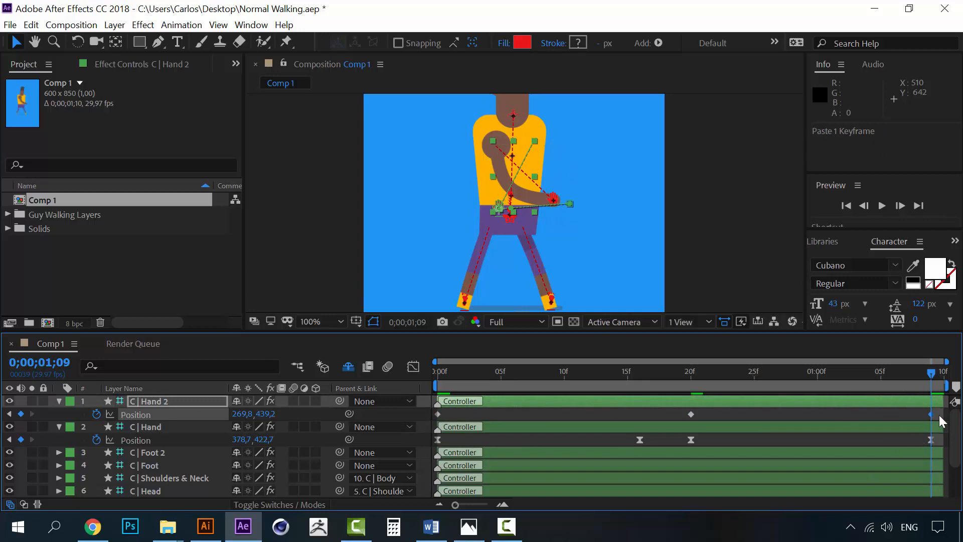
Apply Easy Ease to all three C | Hand 2 position keyframes and preview the walk from frame 0.
drag(941, 415, 432, 416)
right_click(435, 413)
mouse_move(566, 404)
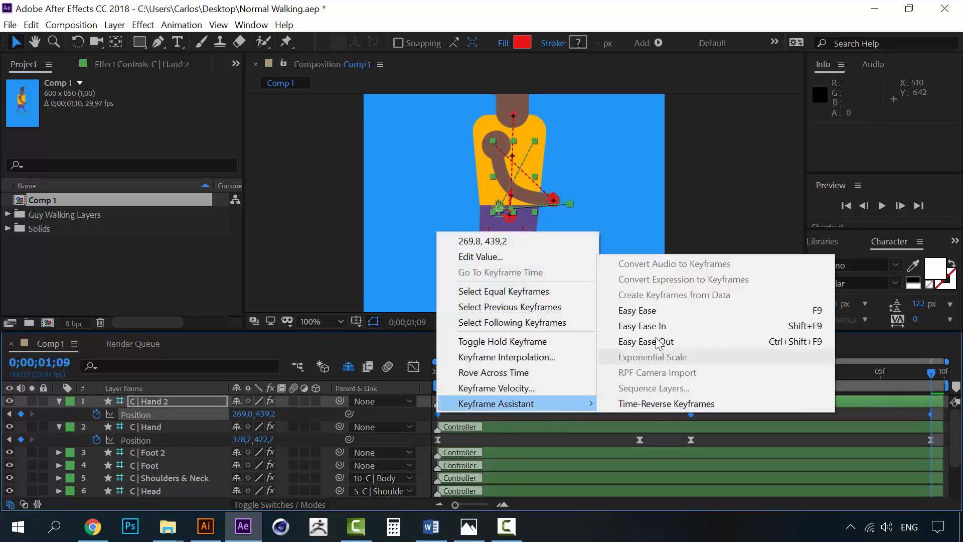
click(664, 309)
drag(597, 374, 416, 366)
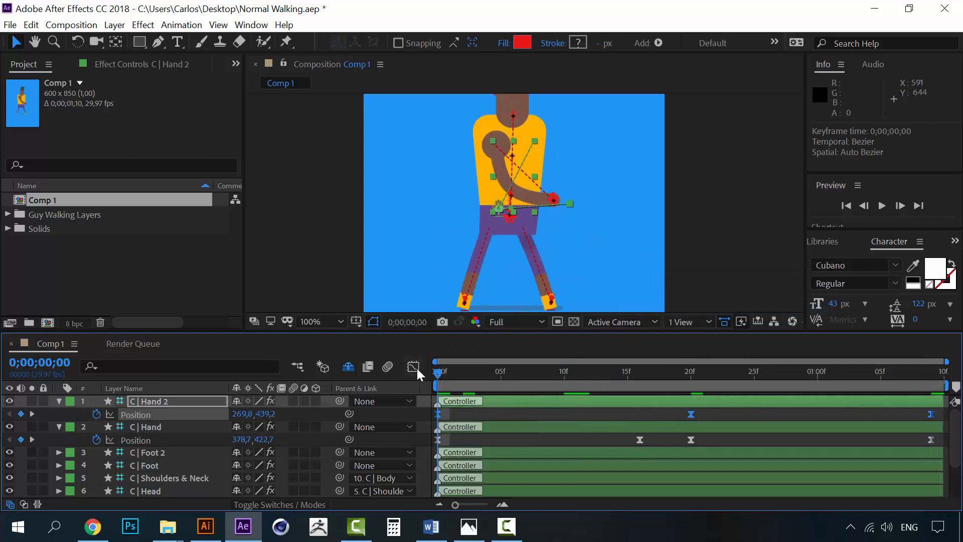
key(space)
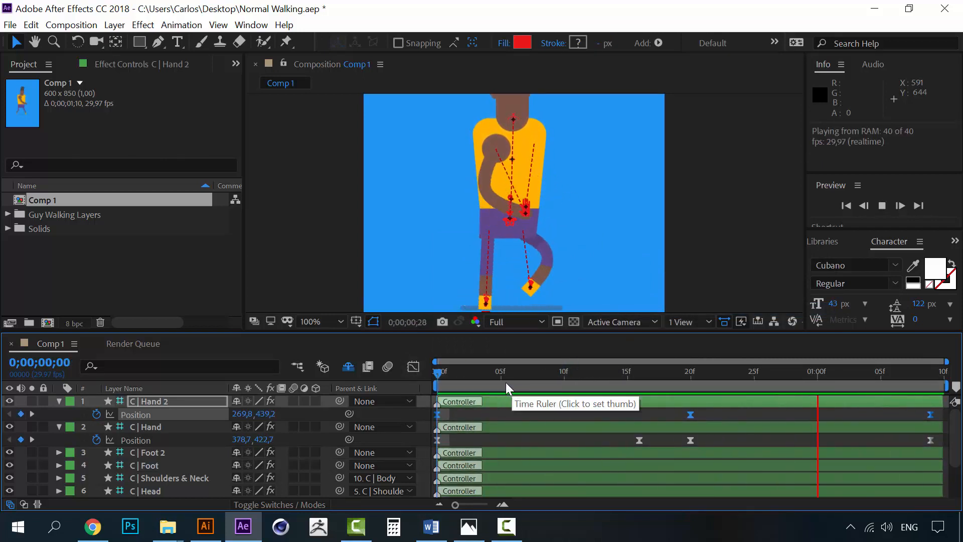
Add a C | Hand 2 position keyframe at frame 24 that holds the current interpolated value.
drag(439, 374, 736, 366)
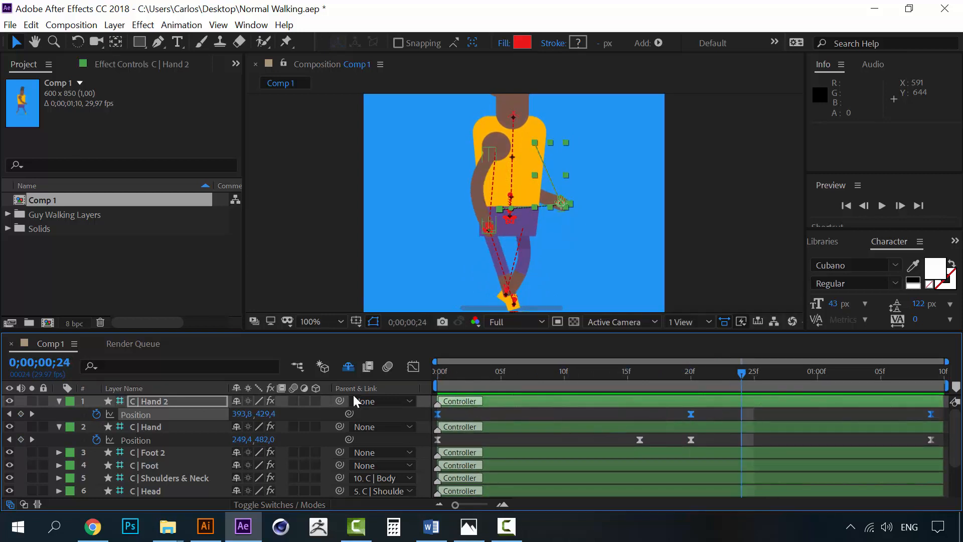
click(20, 414)
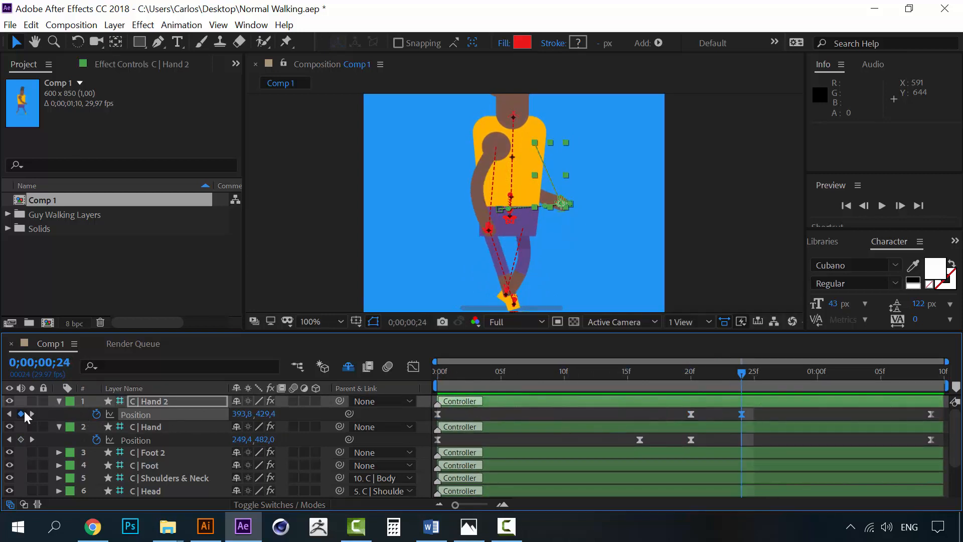
Lower the C | Hand 2 controller at frame 24 to position 365,8, 470,4 and preview the walk from frame 0.
key(Down)
key(Down)
key(Down)
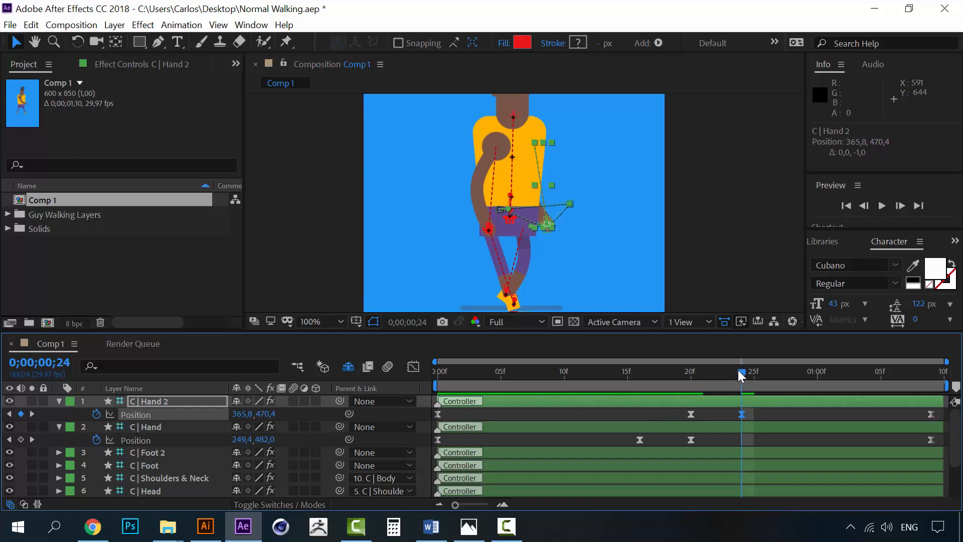
drag(741, 377, 414, 363)
key(space)
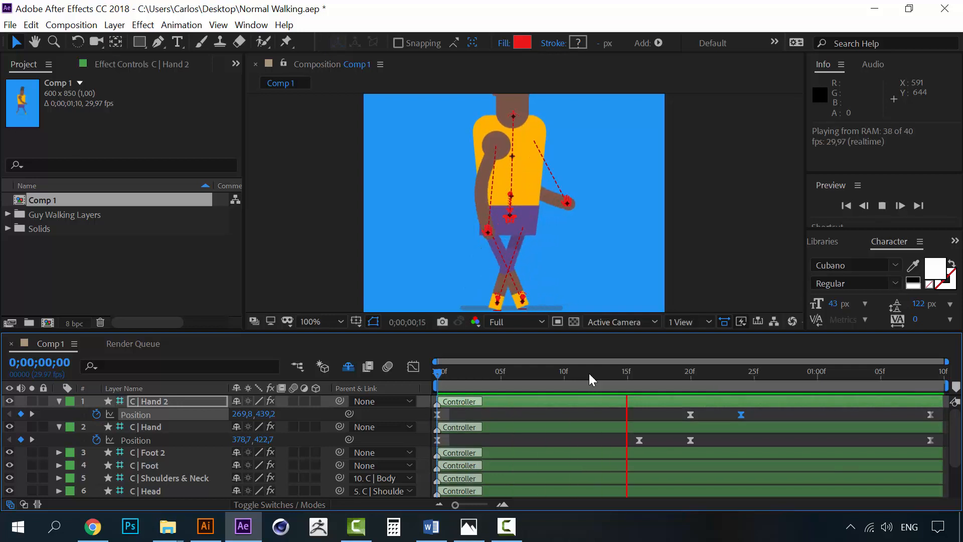
Adjust C | Hand 2 at frame 24 to position 371,8, 461,4 and preview the walk again.
drag(714, 373, 741, 373)
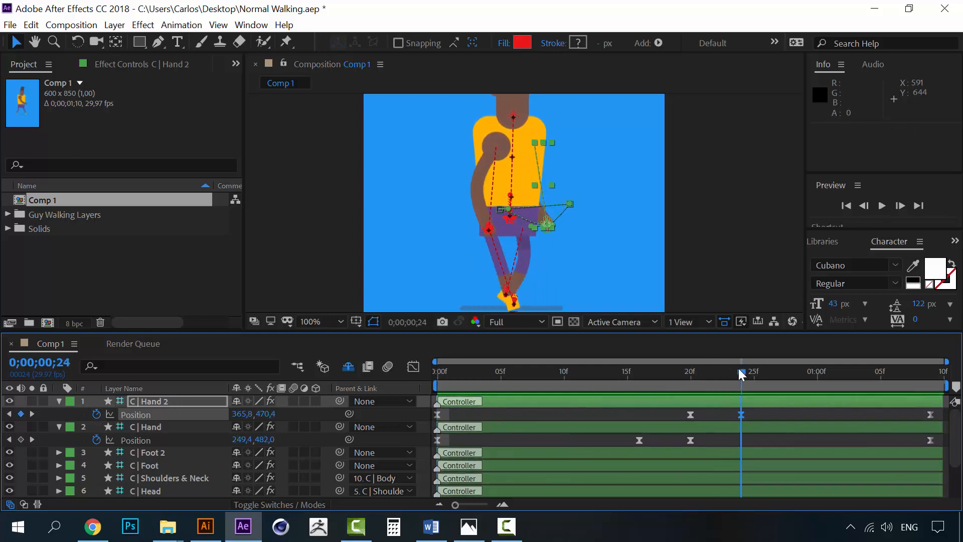
key(Up)
key(Right)
key(Right)
key(Right)
key(Right)
key(Right)
key(Up)
key(Up)
key(Up)
key(Up)
key(Up)
key(Up)
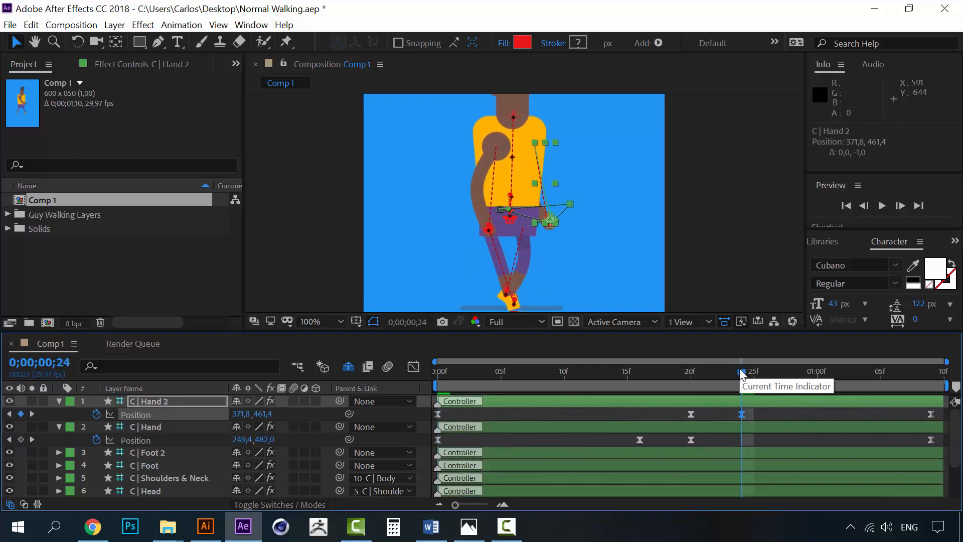
drag(741, 374, 513, 374)
key(space)
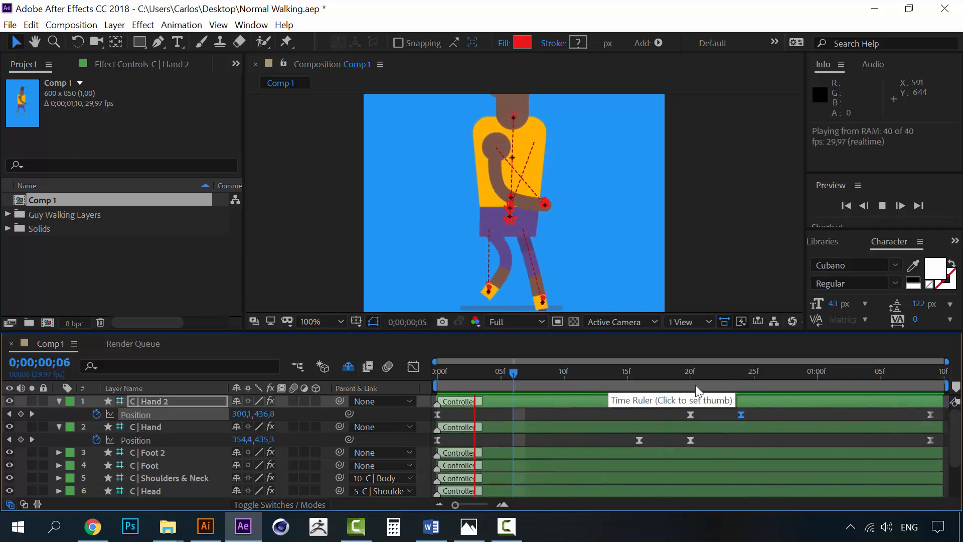
Move the frame 24 position keyframe of C | Hand 2 to frame 26 and preview the walk.
click(704, 375)
drag(745, 410, 768, 412)
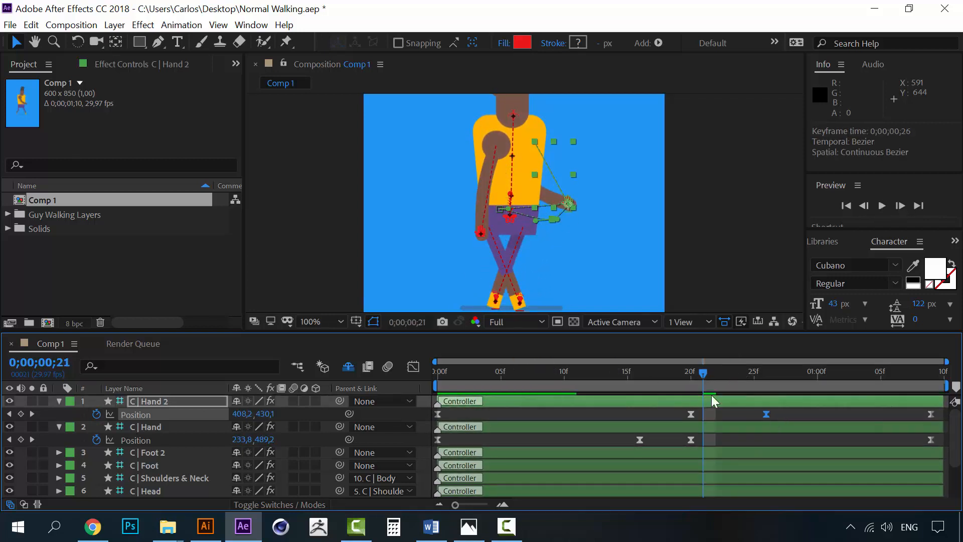
drag(703, 374, 559, 371)
key(space)
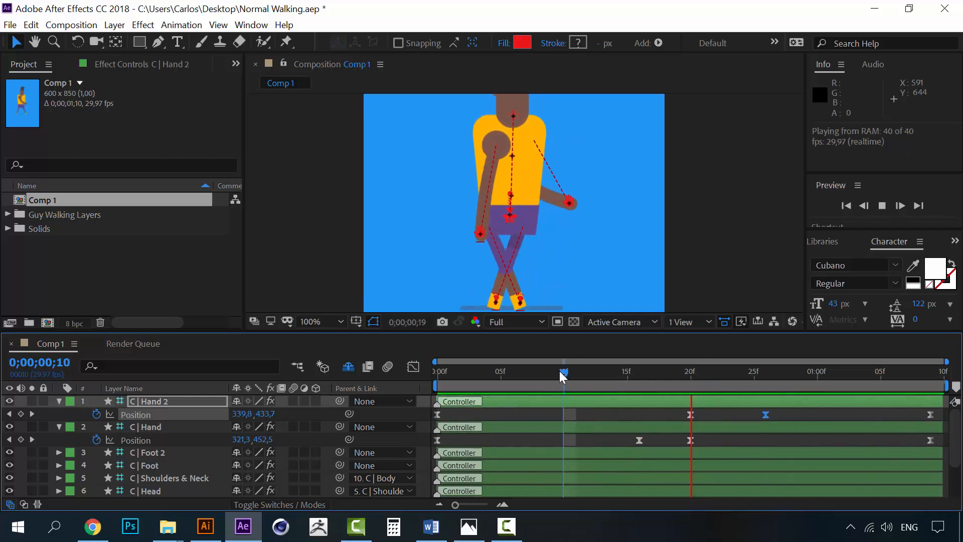
Adjust the C | Hand 2 keyframe at frame 26 to position 352,8, 482,4.
click(692, 372)
key(k)
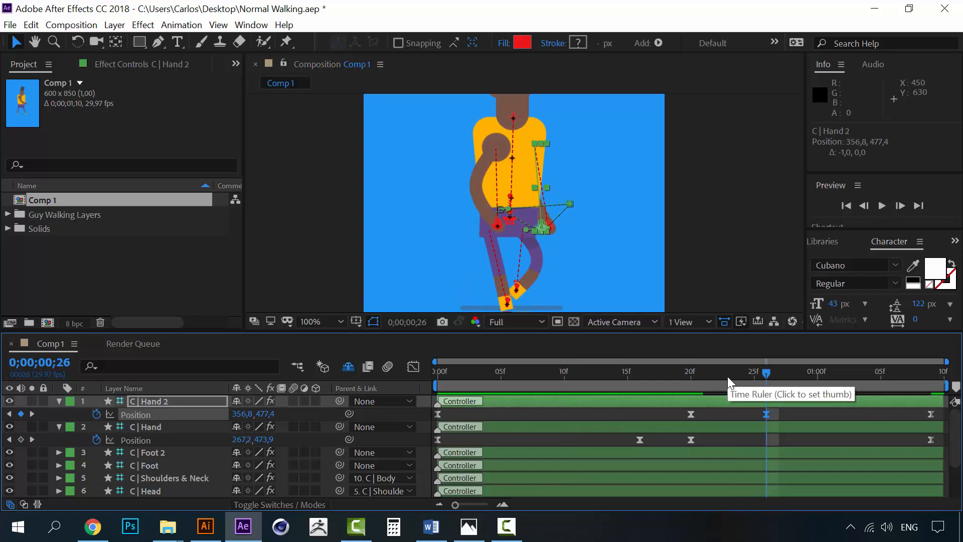
key(Down)
key(Down)
key(Left)
key(Left)
key(Left)
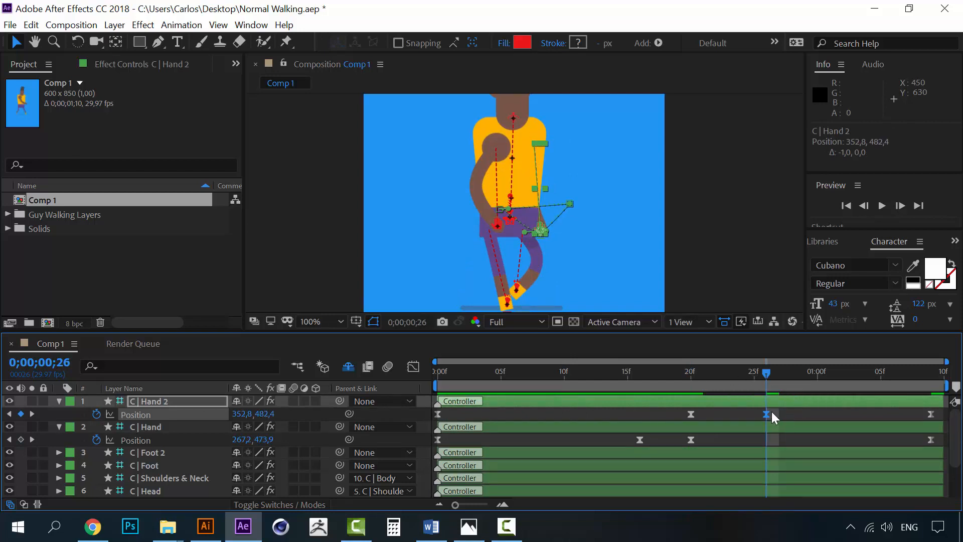
Move the frame 26 position keyframe of C | Hand 2 to frame 29 and preview the whole character walking.
drag(772, 412, 806, 411)
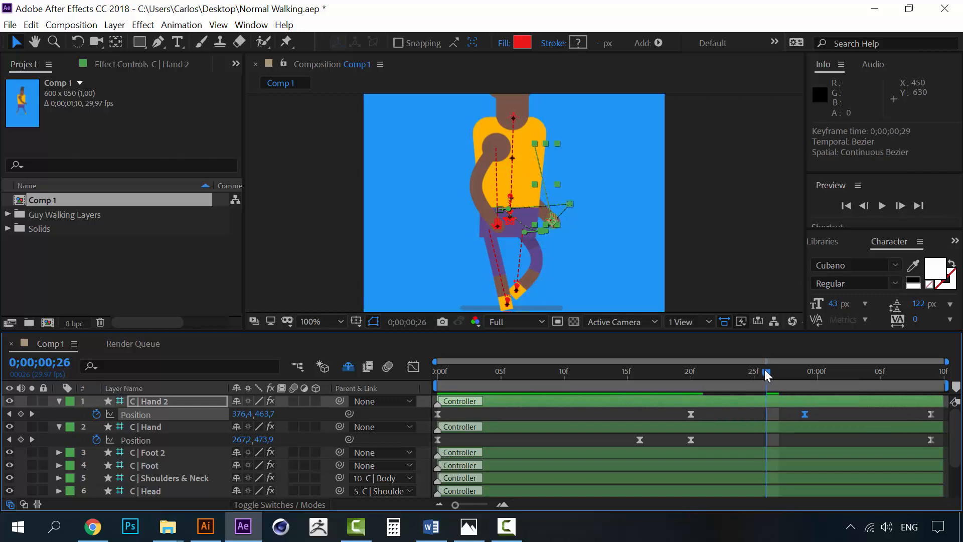
drag(765, 370, 442, 364)
key(space)
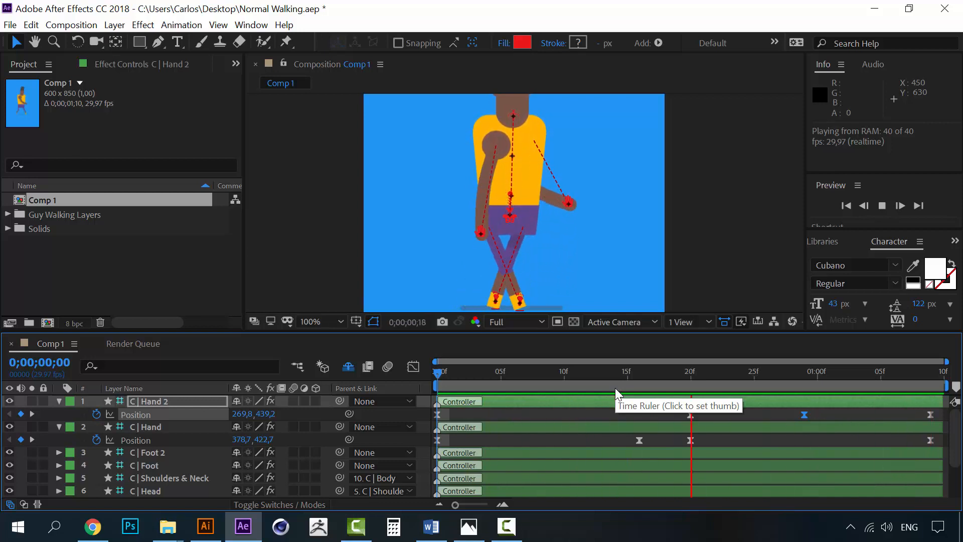
click(667, 374)
scroll(538, 177, down, 2)
key(space)
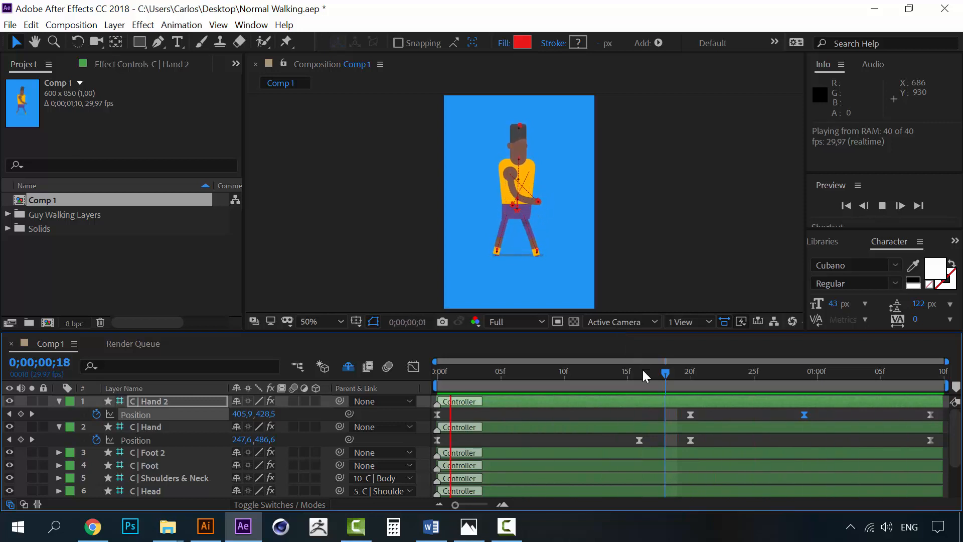
drag(642, 370, 575, 381)
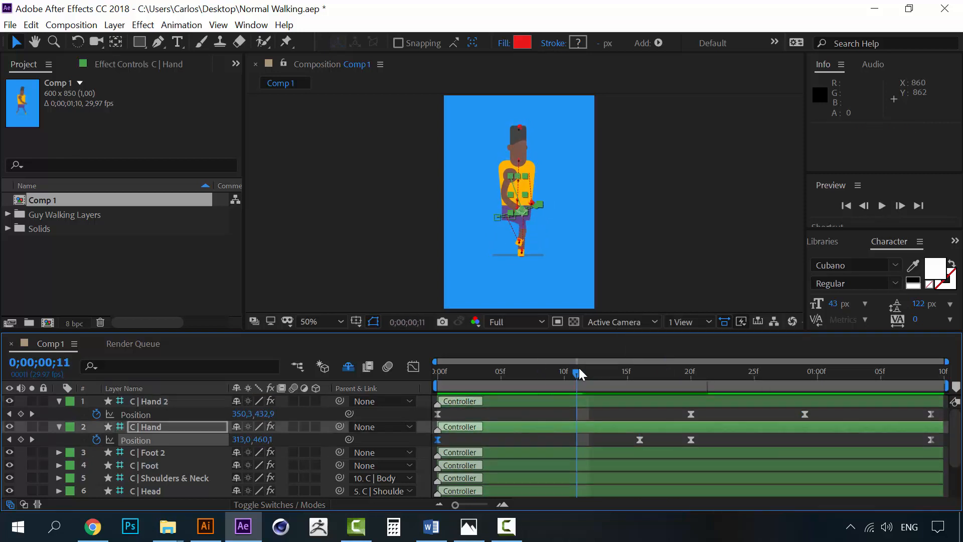
key(space)
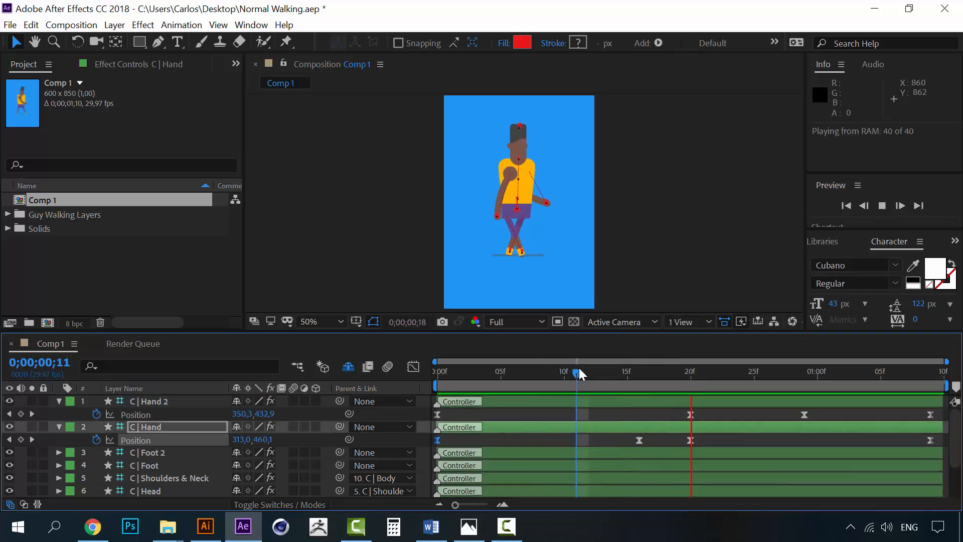
Collapse the hand layers, set C | Shoulders & Neck rotation to 8° at frame 0 and start keyframing it.
drag(578, 373, 437, 376)
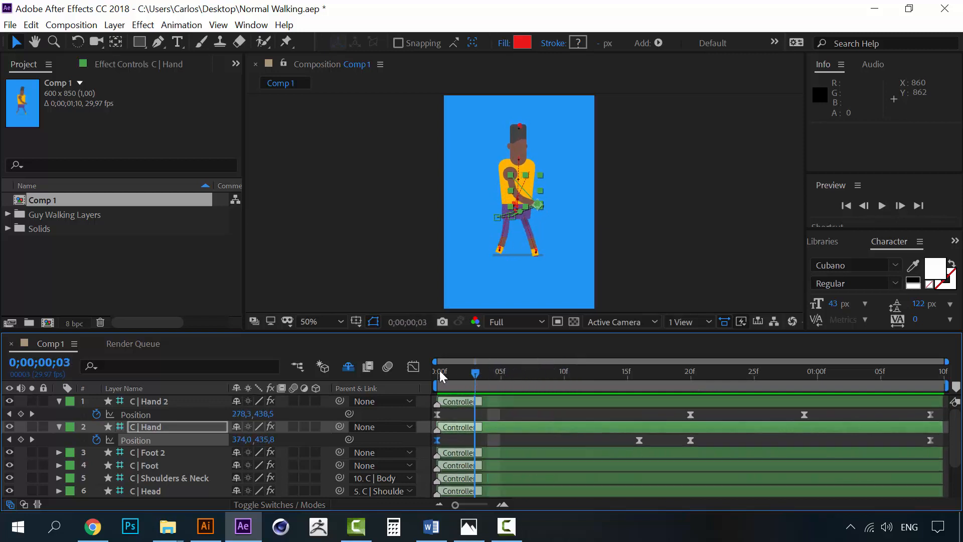
click(59, 431)
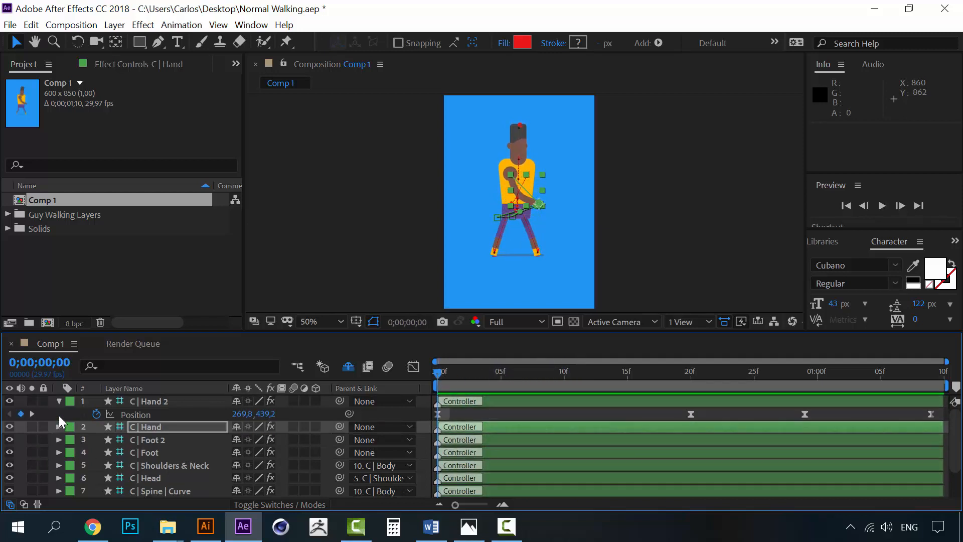
click(61, 403)
click(161, 469)
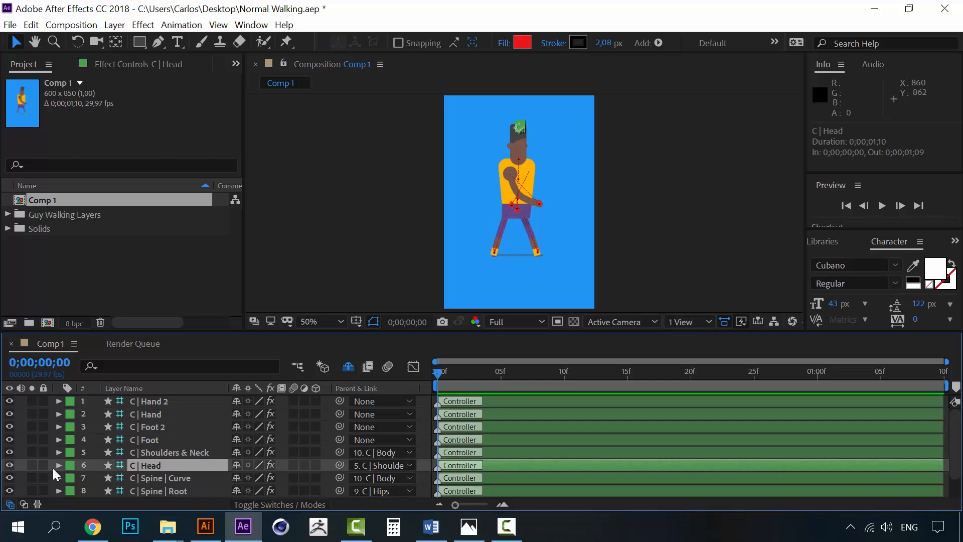
click(161, 455)
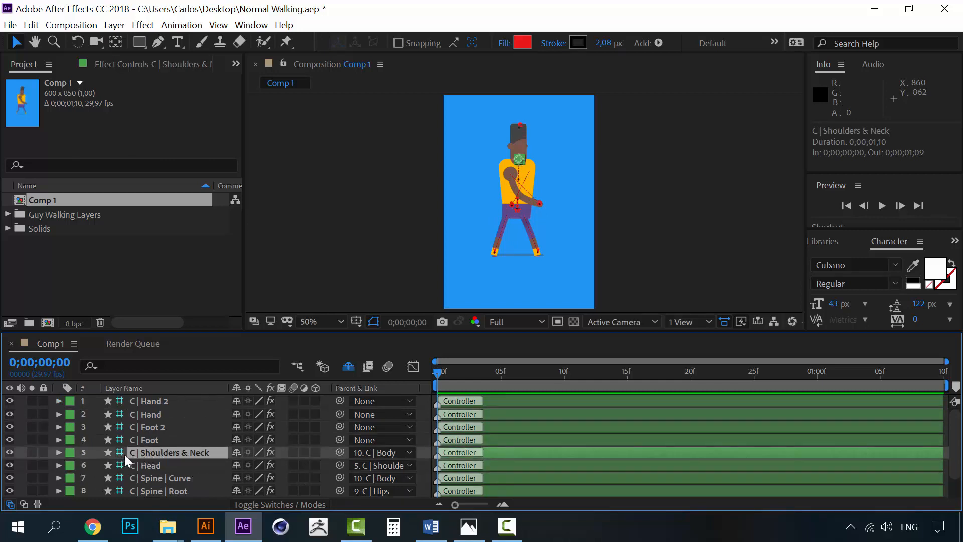
key(r)
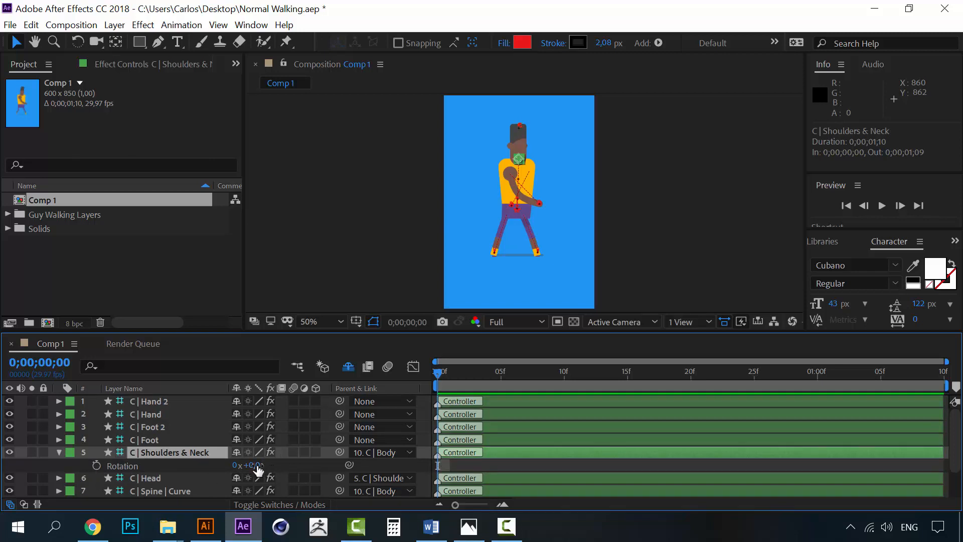
click(285, 469)
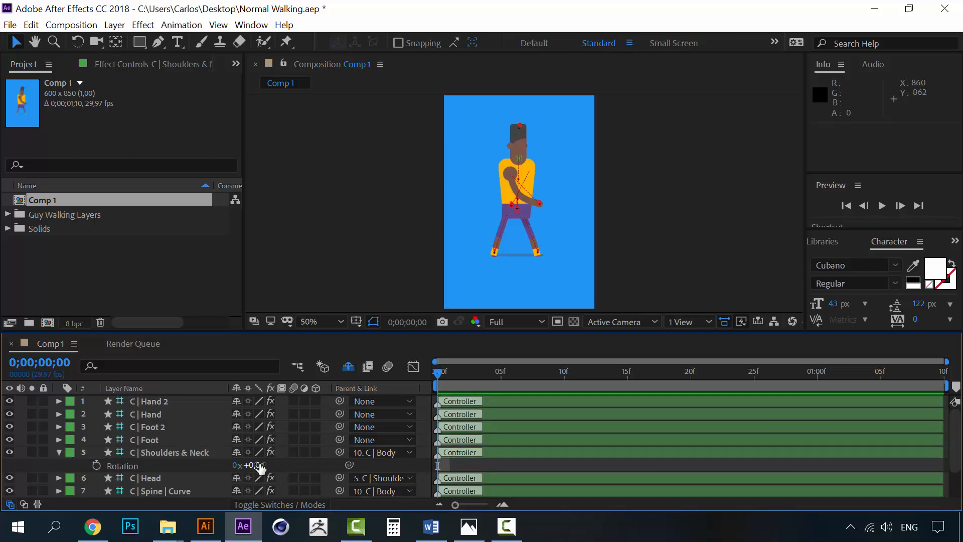
drag(256, 464, 261, 464)
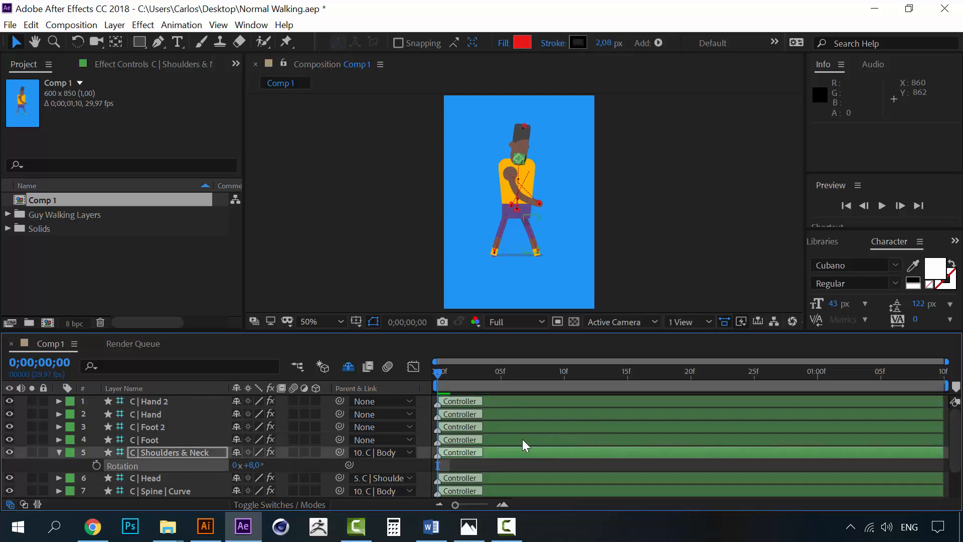
click(97, 466)
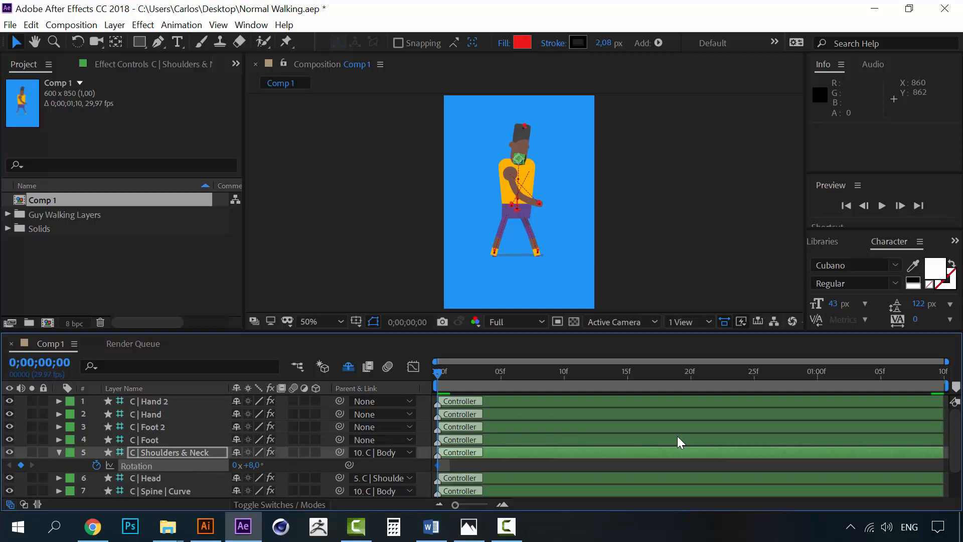
Apply Easy Ease to the C | Shoulders & Neck rotation keyframe and add a 0° rotation keyframe at frame 20.
click(690, 374)
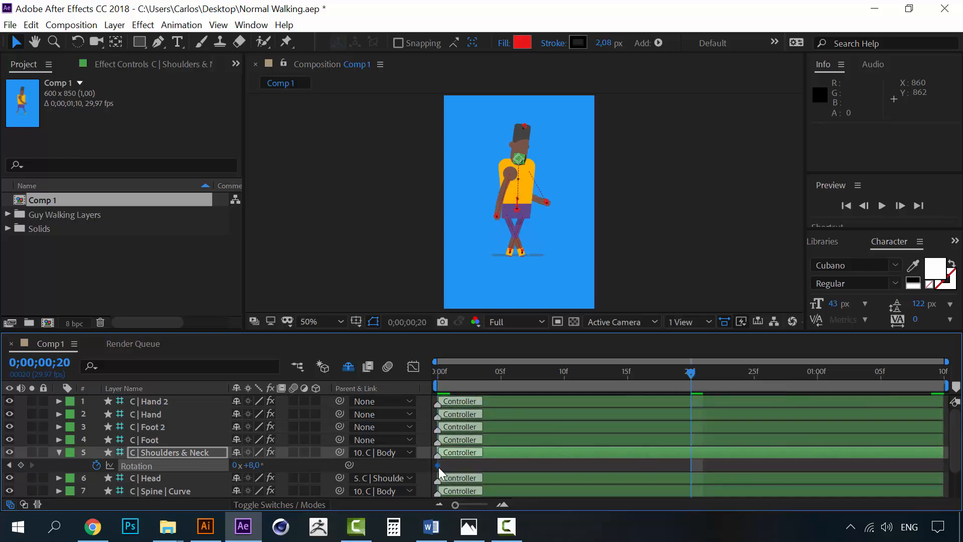
right_click(439, 468)
mouse_move(552, 456)
click(689, 369)
key(Return)
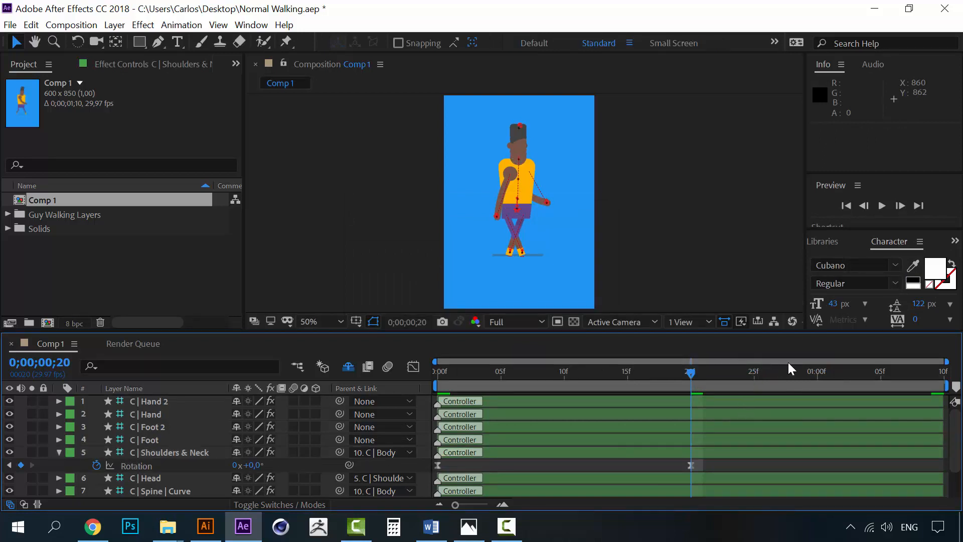
Copy the frame 0 rotation keyframe of C | Shoulders & Neck to 0;00;01;09 and preview the head motion.
key(space)
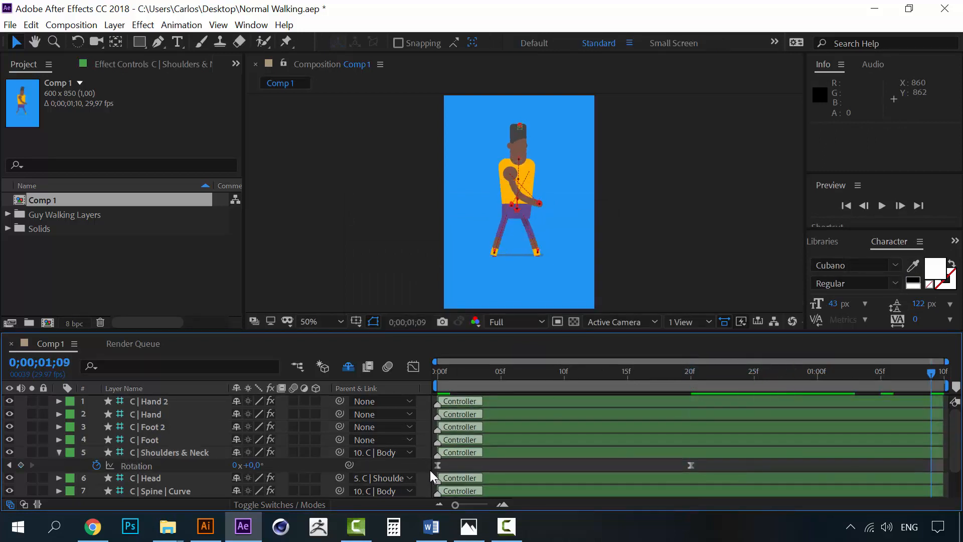
click(437, 465)
key(ctrl+c)
key(ctrl+v)
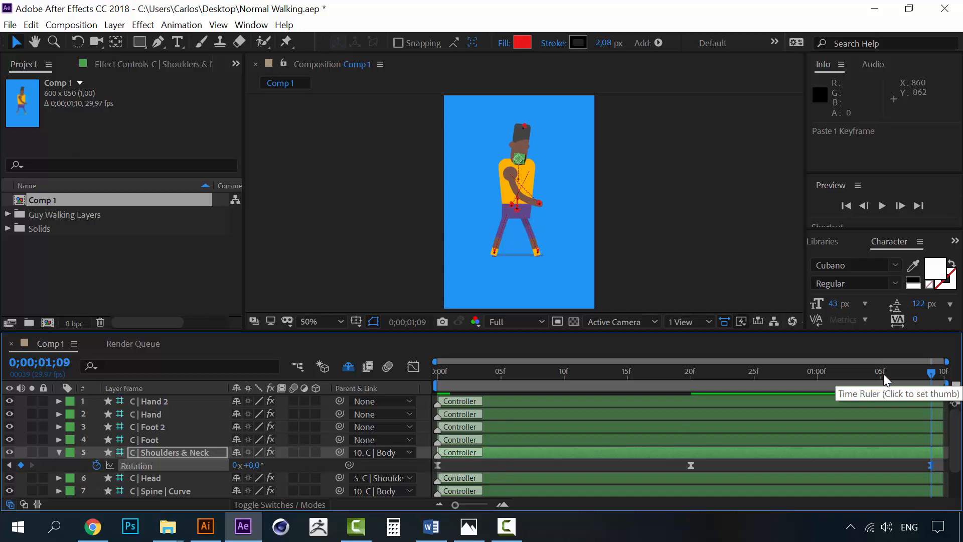
key(space)
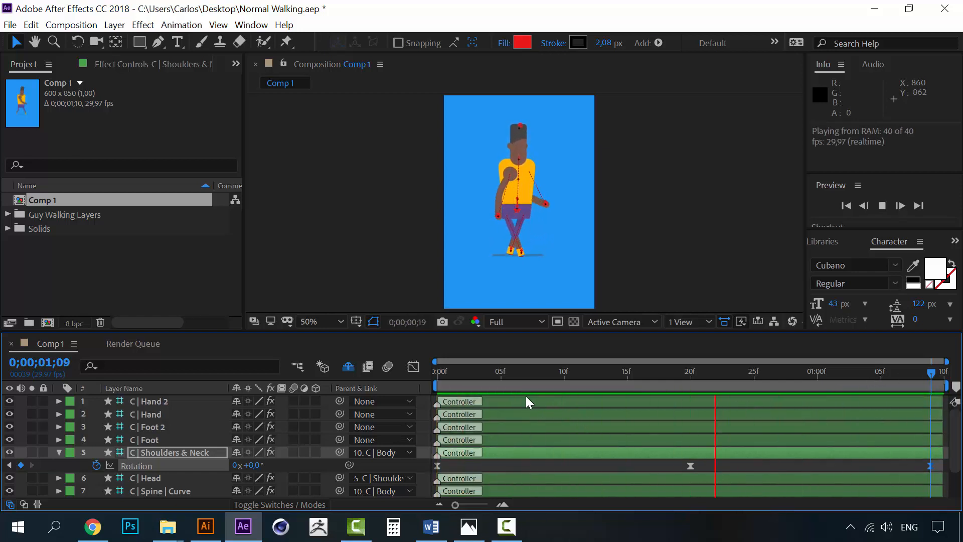
Replay the walk cycle from frame 0 to check the arm swing and head movement.
click(466, 371)
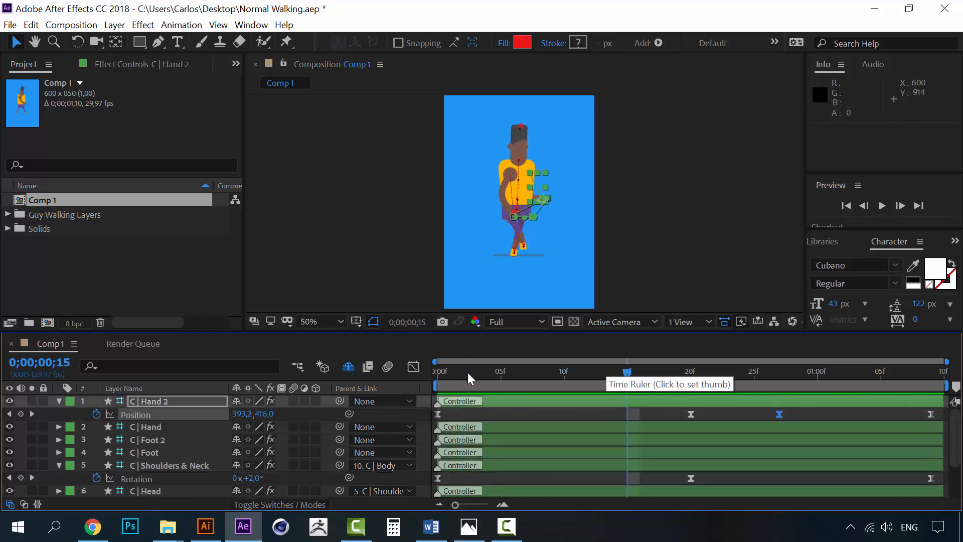
drag(488, 375, 432, 374)
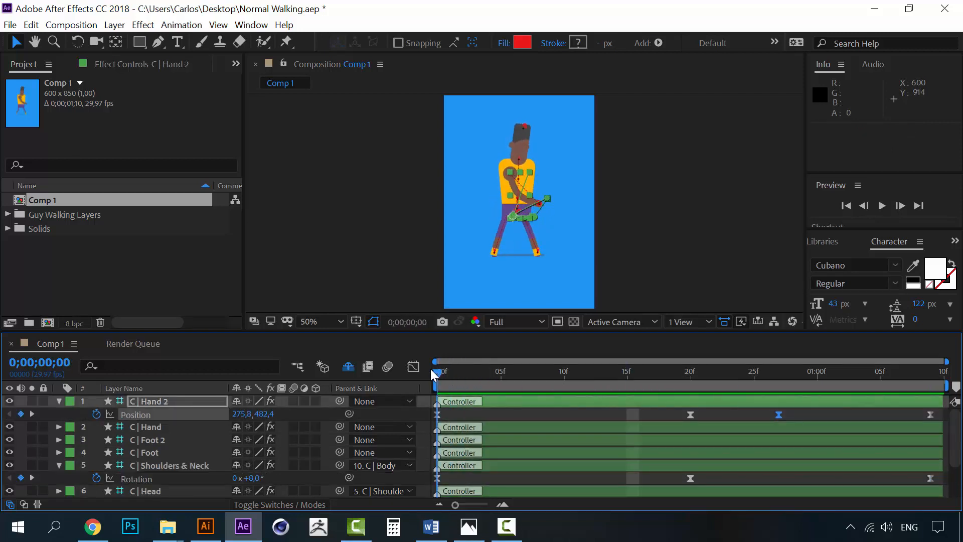
key(space)
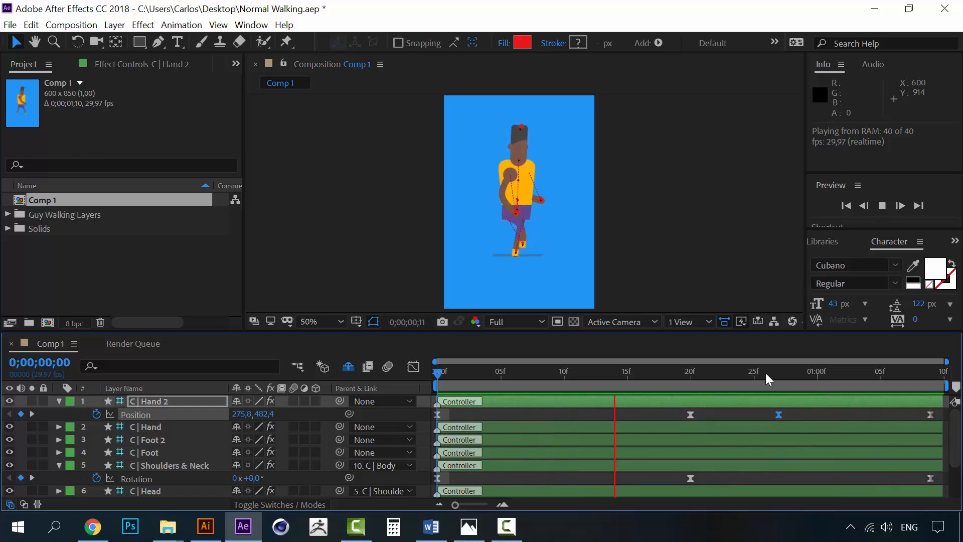
key(space)
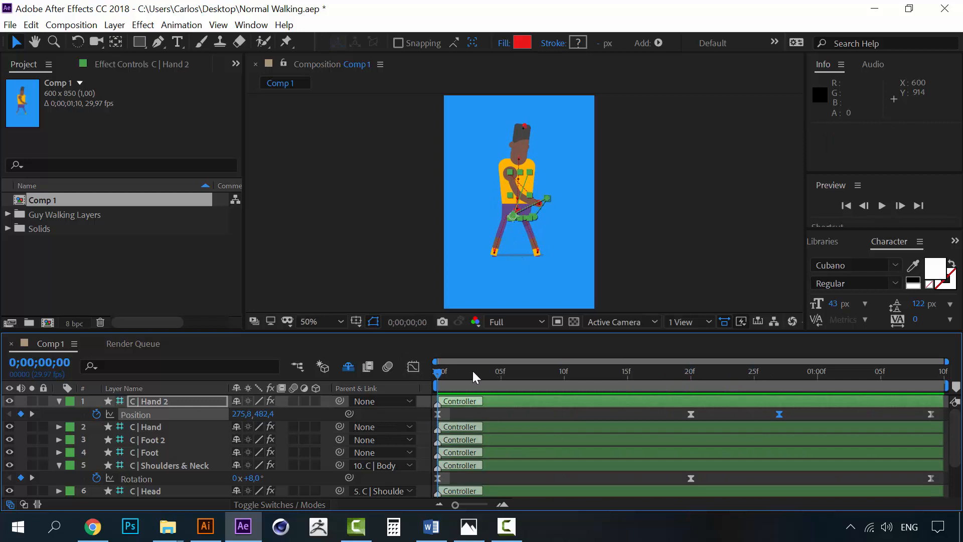
key(space)
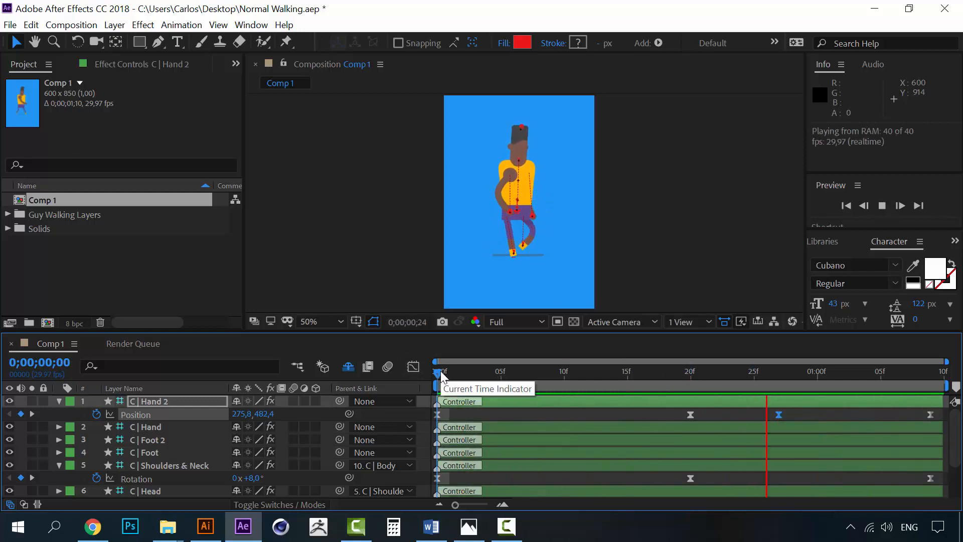
key(space)
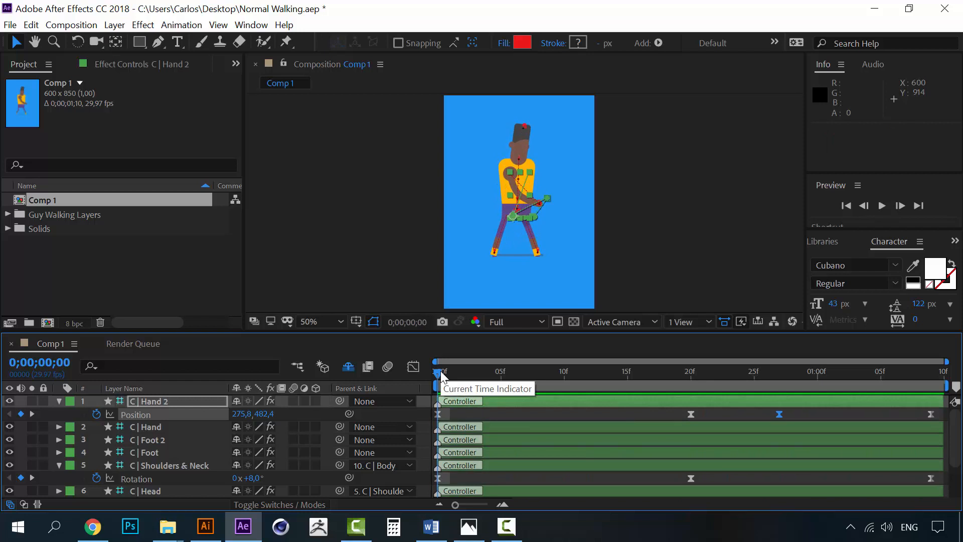
Collapse the C | Hand 2 and C | Shoulders & Neck properties and show the shy layers in the timeline.
click(59, 401)
click(59, 453)
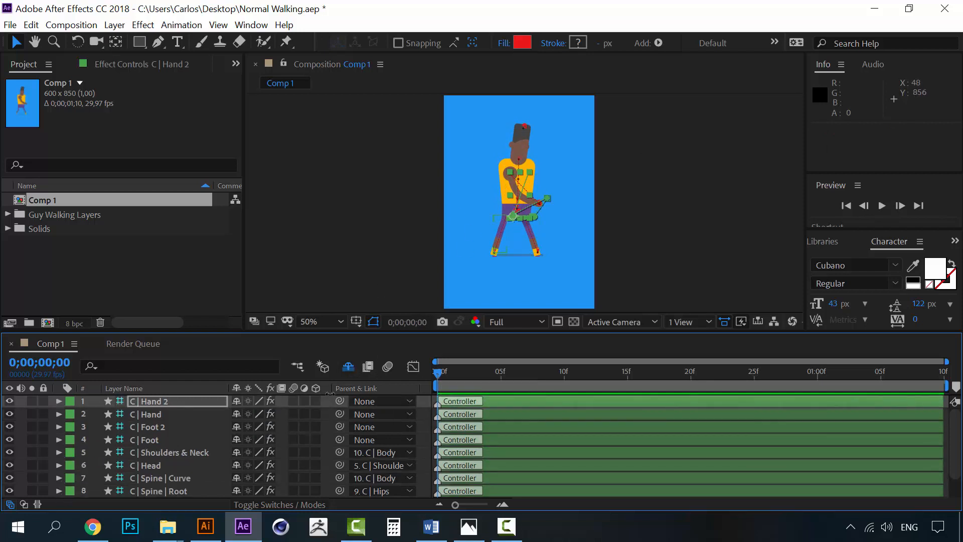
click(348, 367)
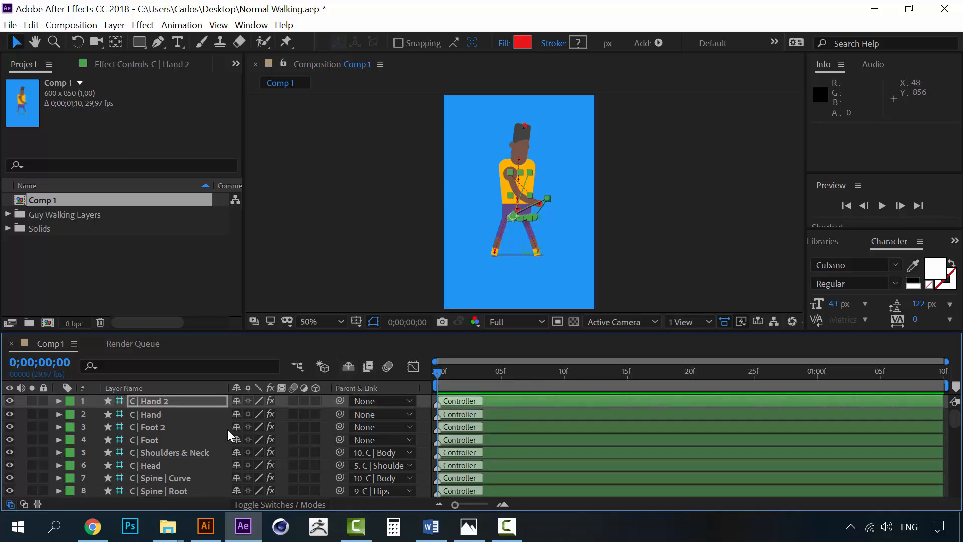
Select the Shadow layer, reveal its Scale property, and nudge it left to X position 288,7 to centre it under the feet.
scroll(210, 436, down, 5)
scroll(209, 436, down, 10)
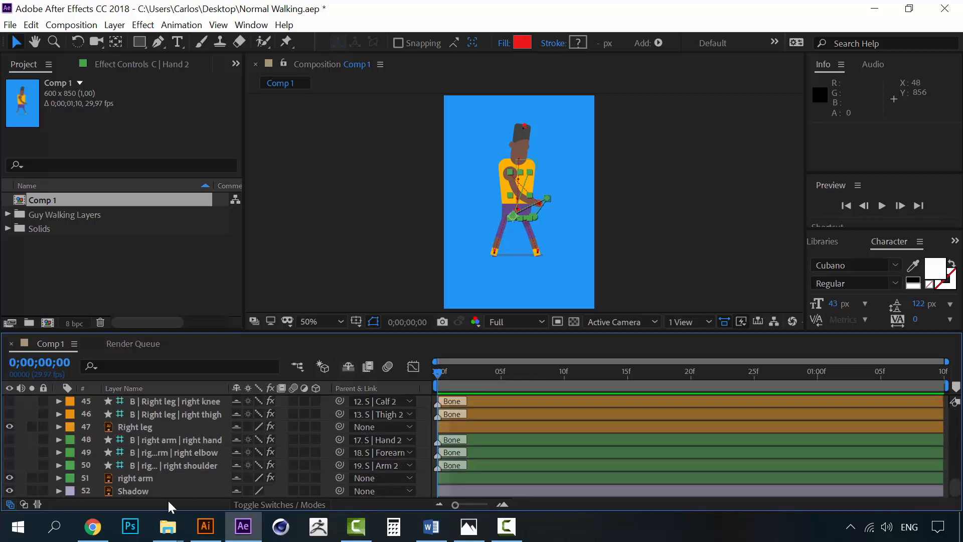
click(147, 491)
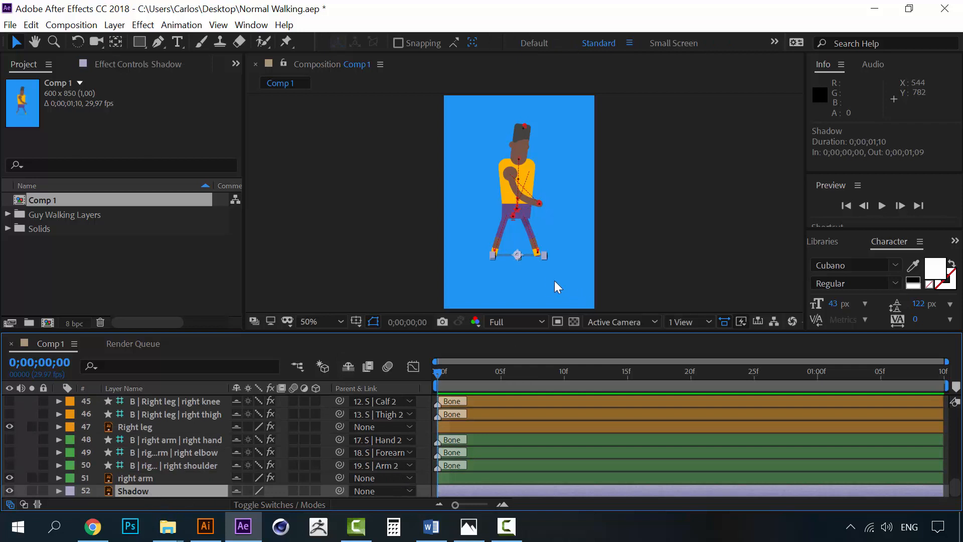
scroll(554, 281, up, 1)
drag(547, 280, 544, 202)
scroll(499, 262, up, 1)
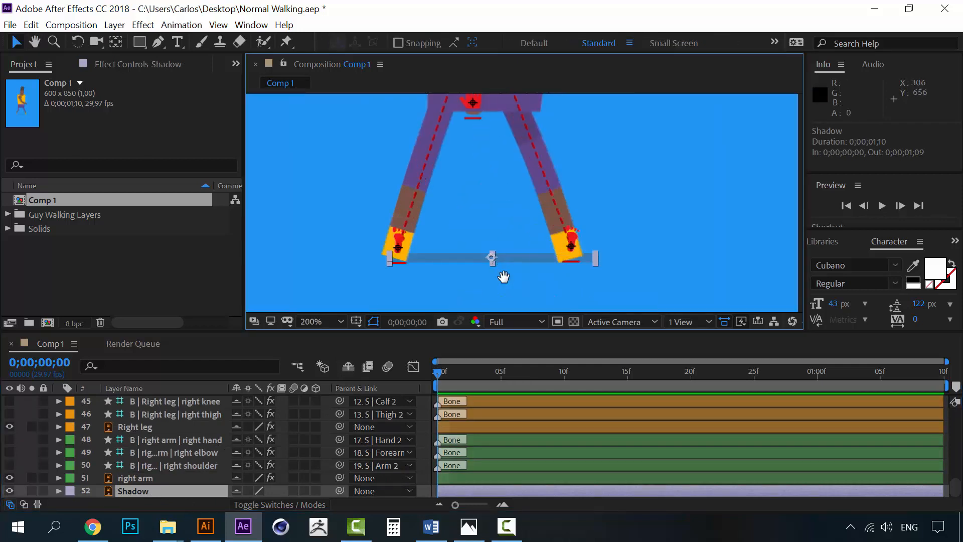
drag(504, 277, 508, 256)
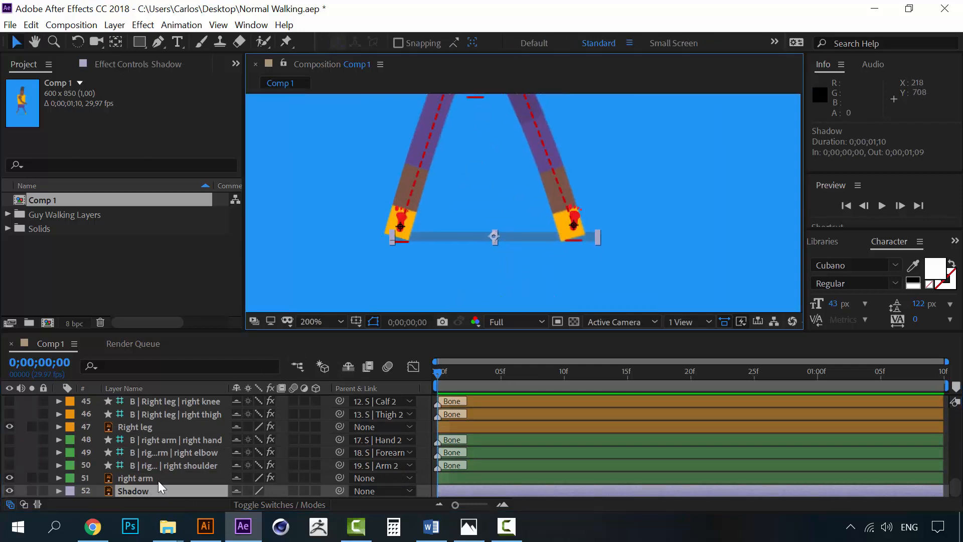
key(s)
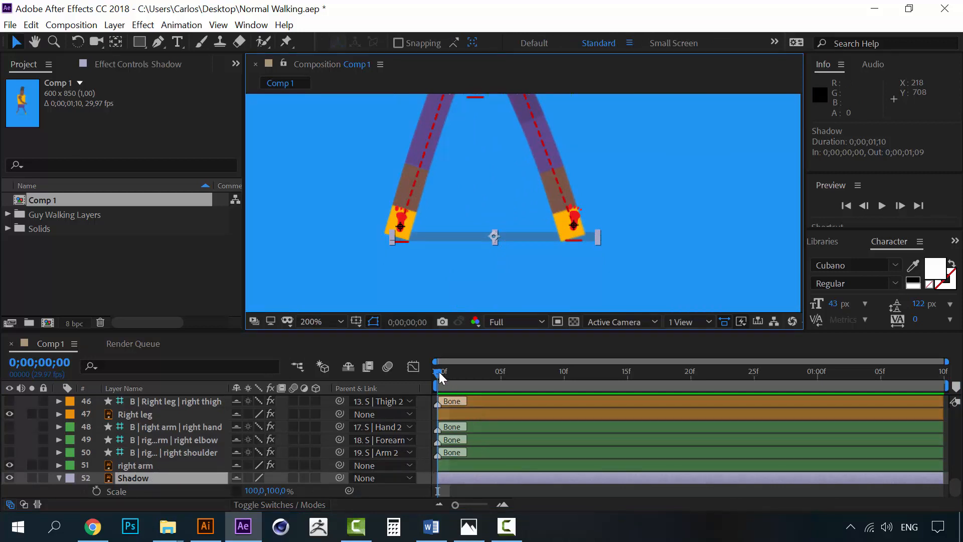
key(Left)
key(Left)
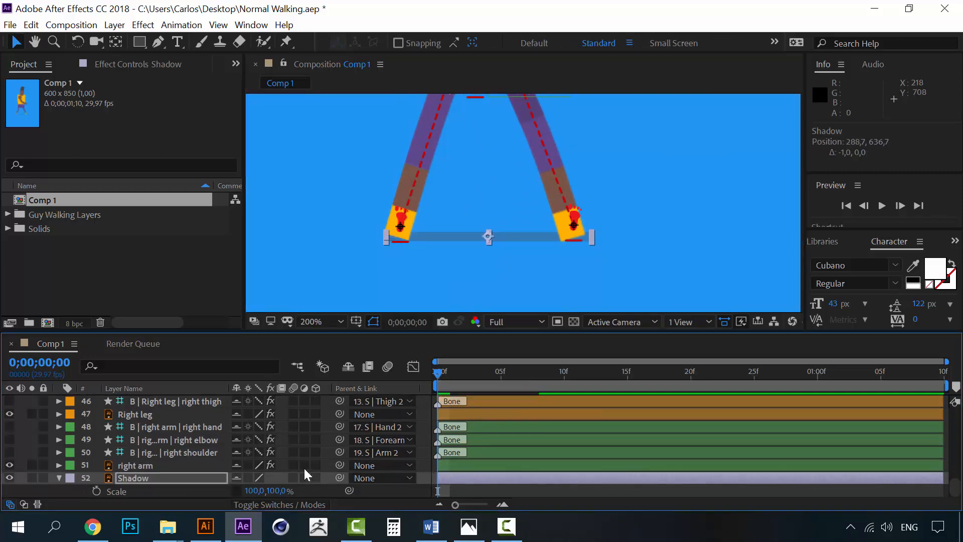
Keyframe the Shadow layer's scale at 100,0% at frame 0, 59,0% width at frame 20, and 100,0% at 0;00;01;09.
click(96, 489)
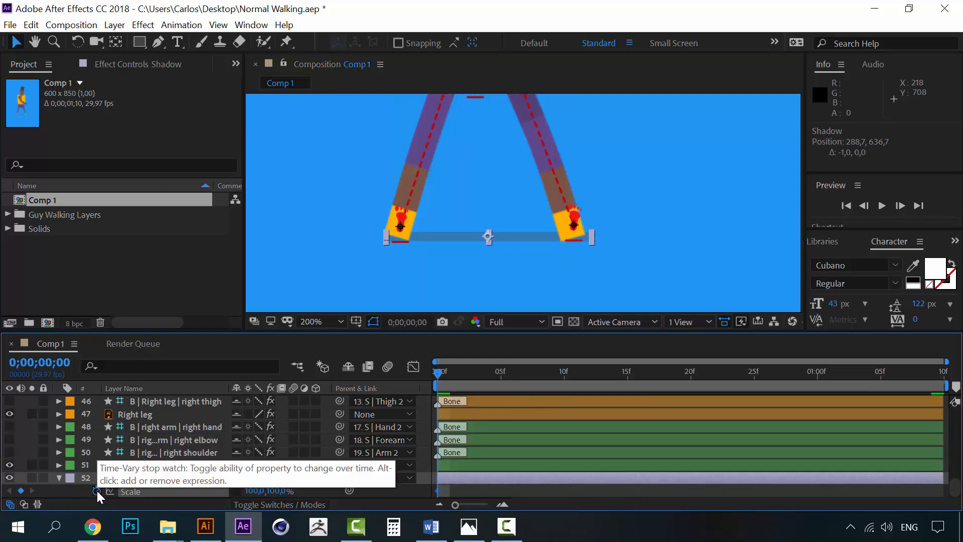
click(691, 375)
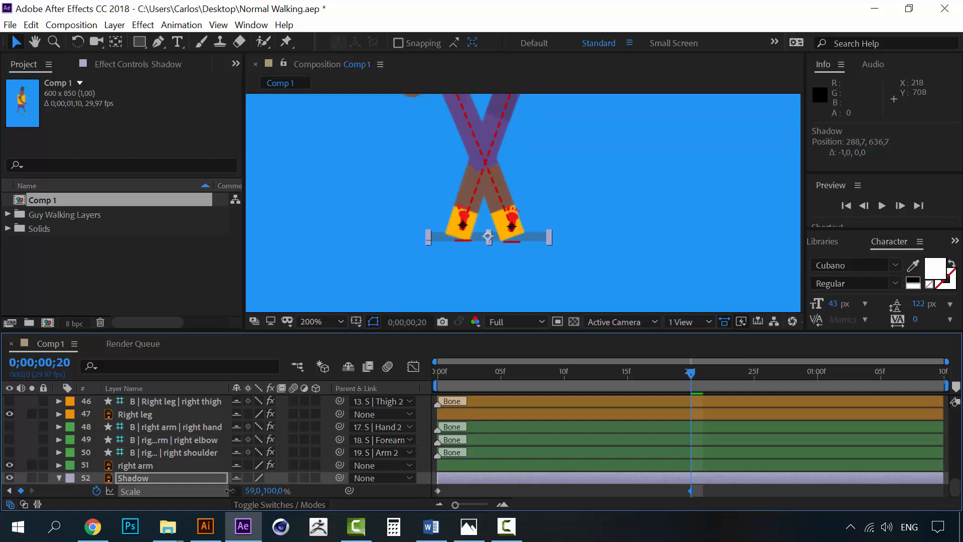
drag(807, 376, 950, 358)
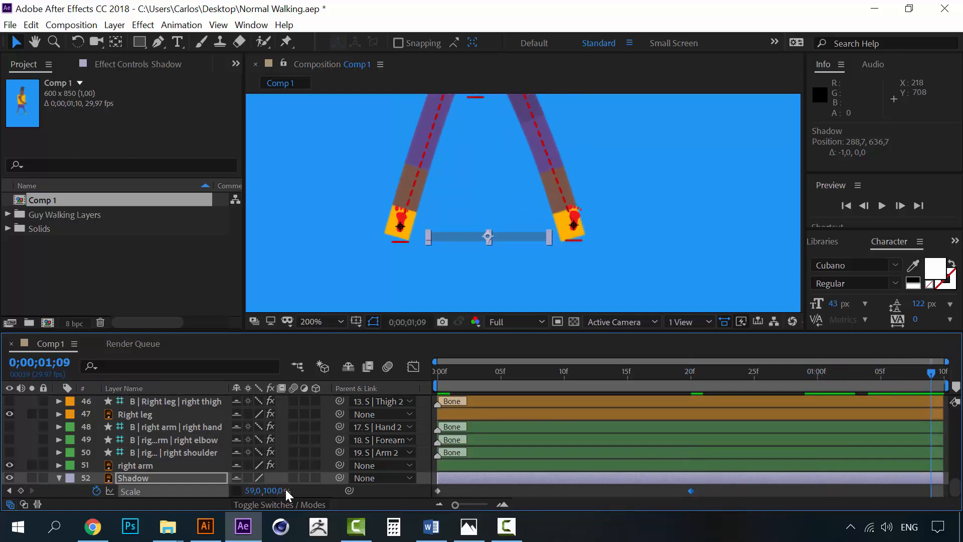
click(326, 490)
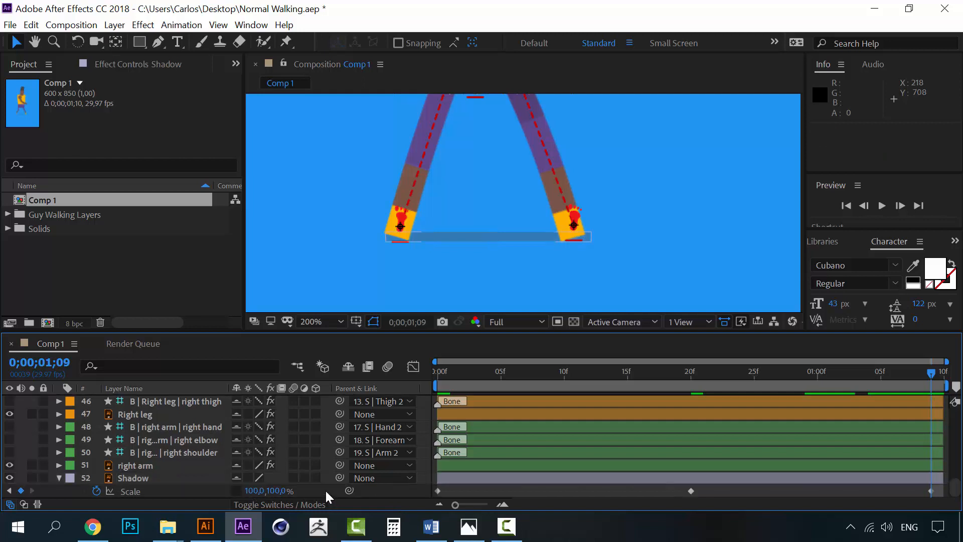
Preview the walk cycle up close and with the full character in view to check the shadow scaling.
key(space)
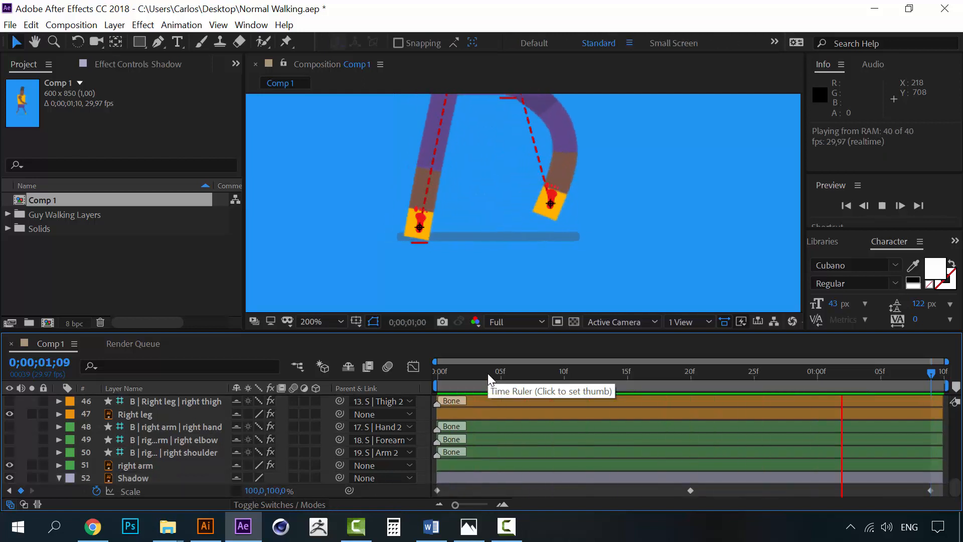
click(483, 370)
scroll(496, 162, down, 6)
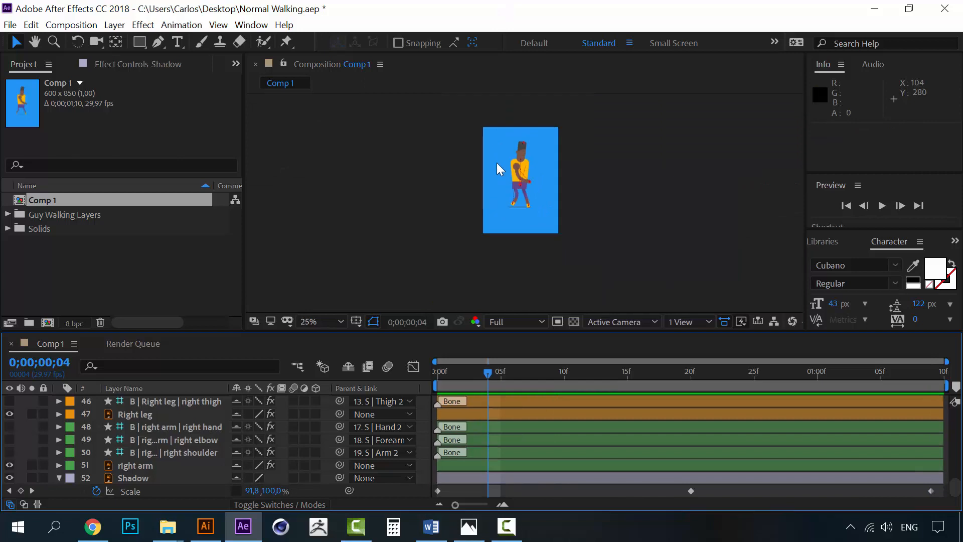
scroll(497, 163, up, 2)
drag(506, 166, 502, 199)
key(space)
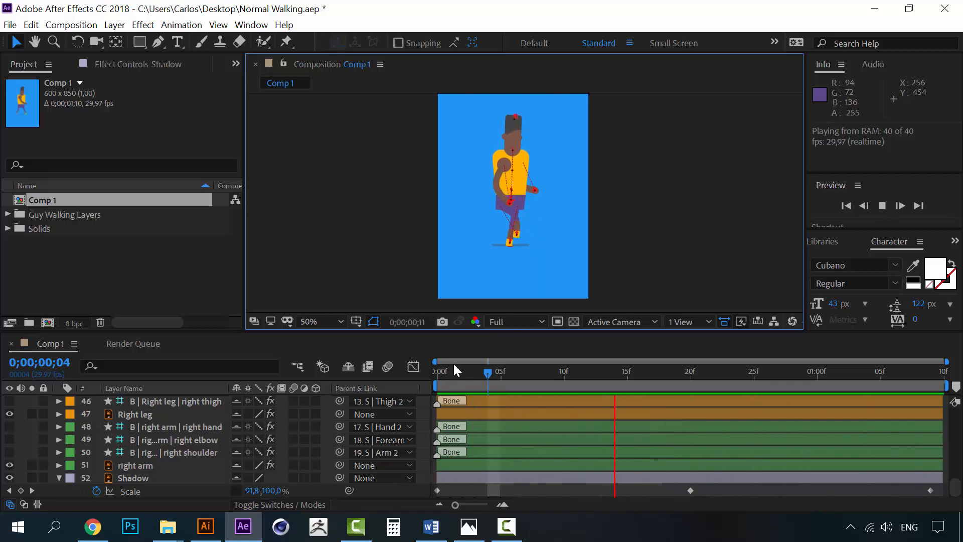
Return to frame 0 and switch to Photos to view the reference walk cycles in Comp-1.gif.
click(437, 375)
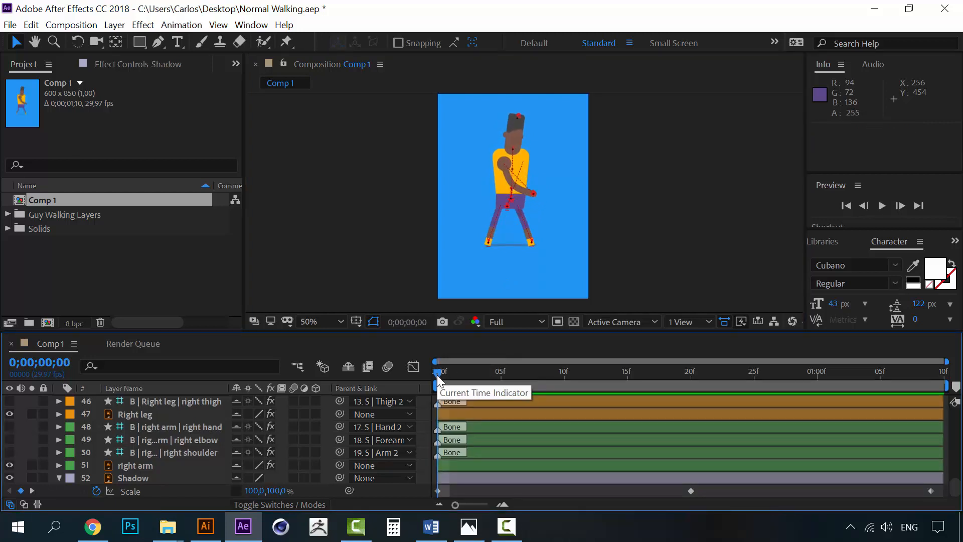
click(472, 522)
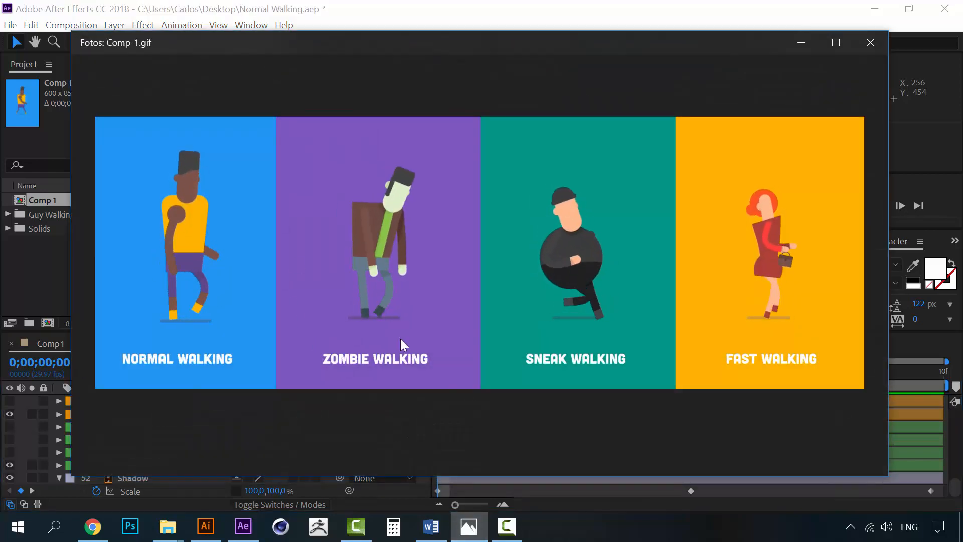